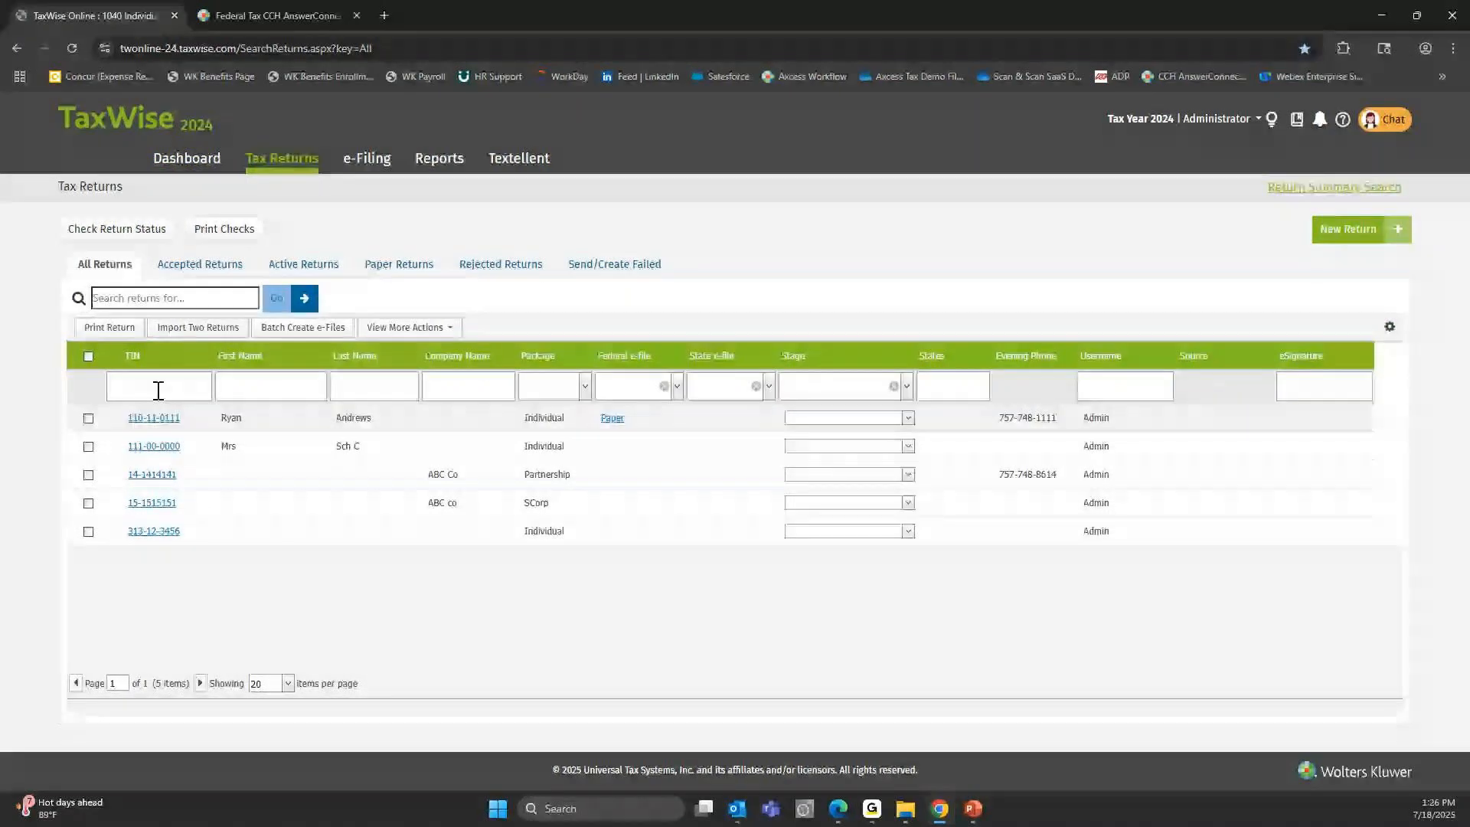
# Open the ABC Co partnership return and check the number of Schedules K-1 on Form 1065 page 1.
pyautogui.click(149, 476)
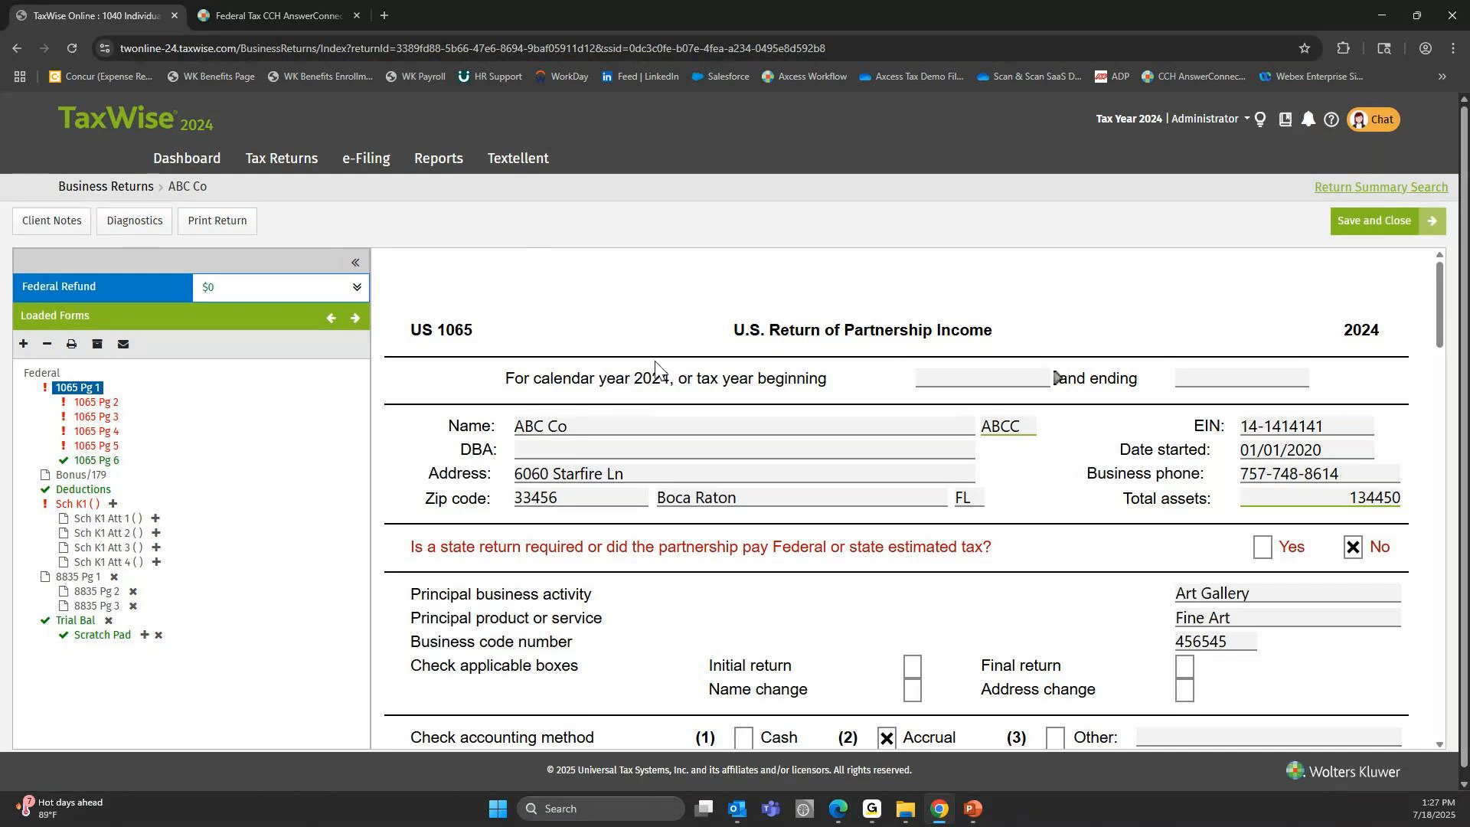
pyautogui.scroll(-5, 654, 367)
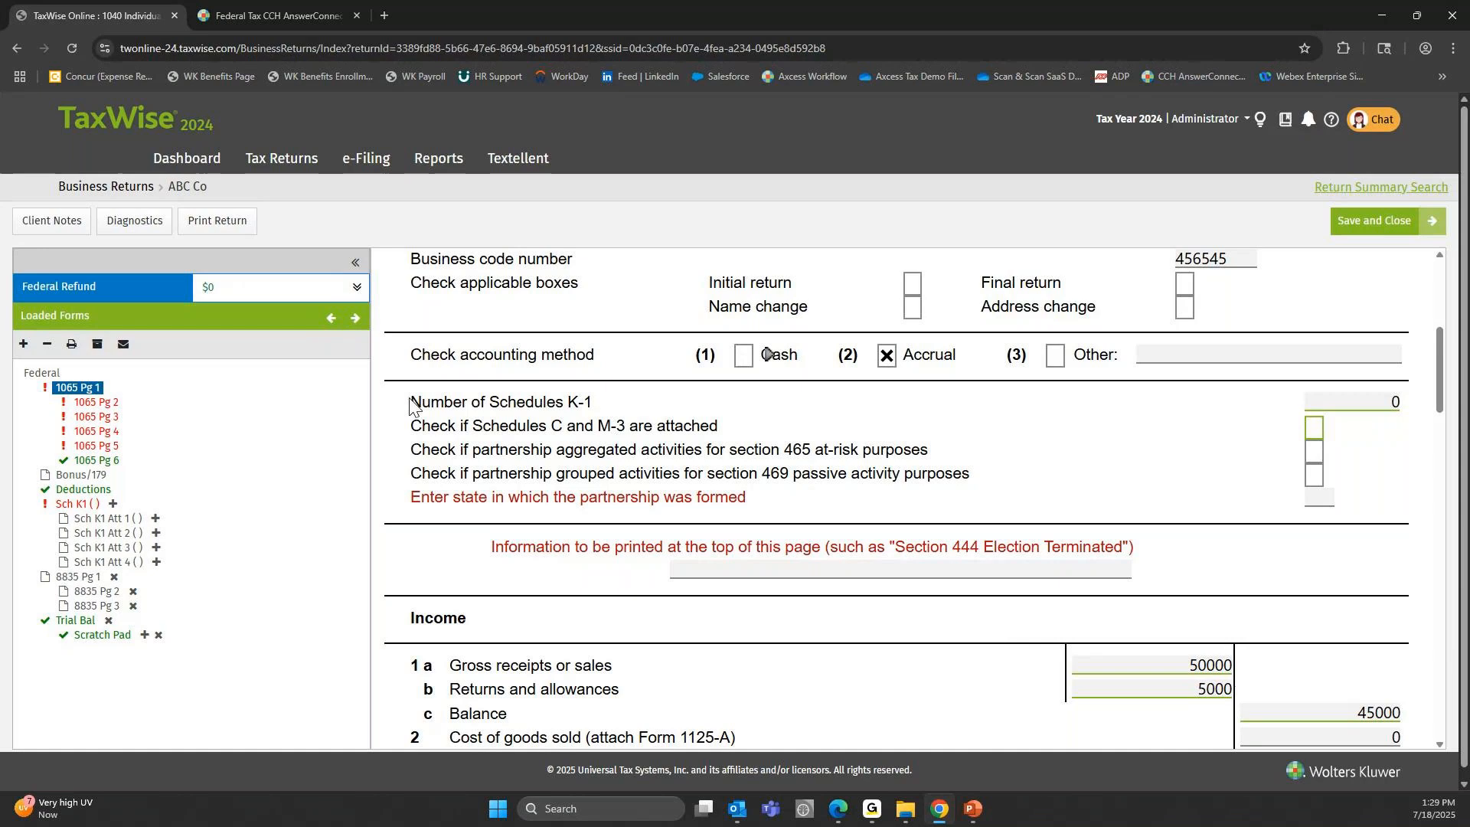
pyautogui.moveTo(410, 404); pyautogui.dragTo(568, 406)
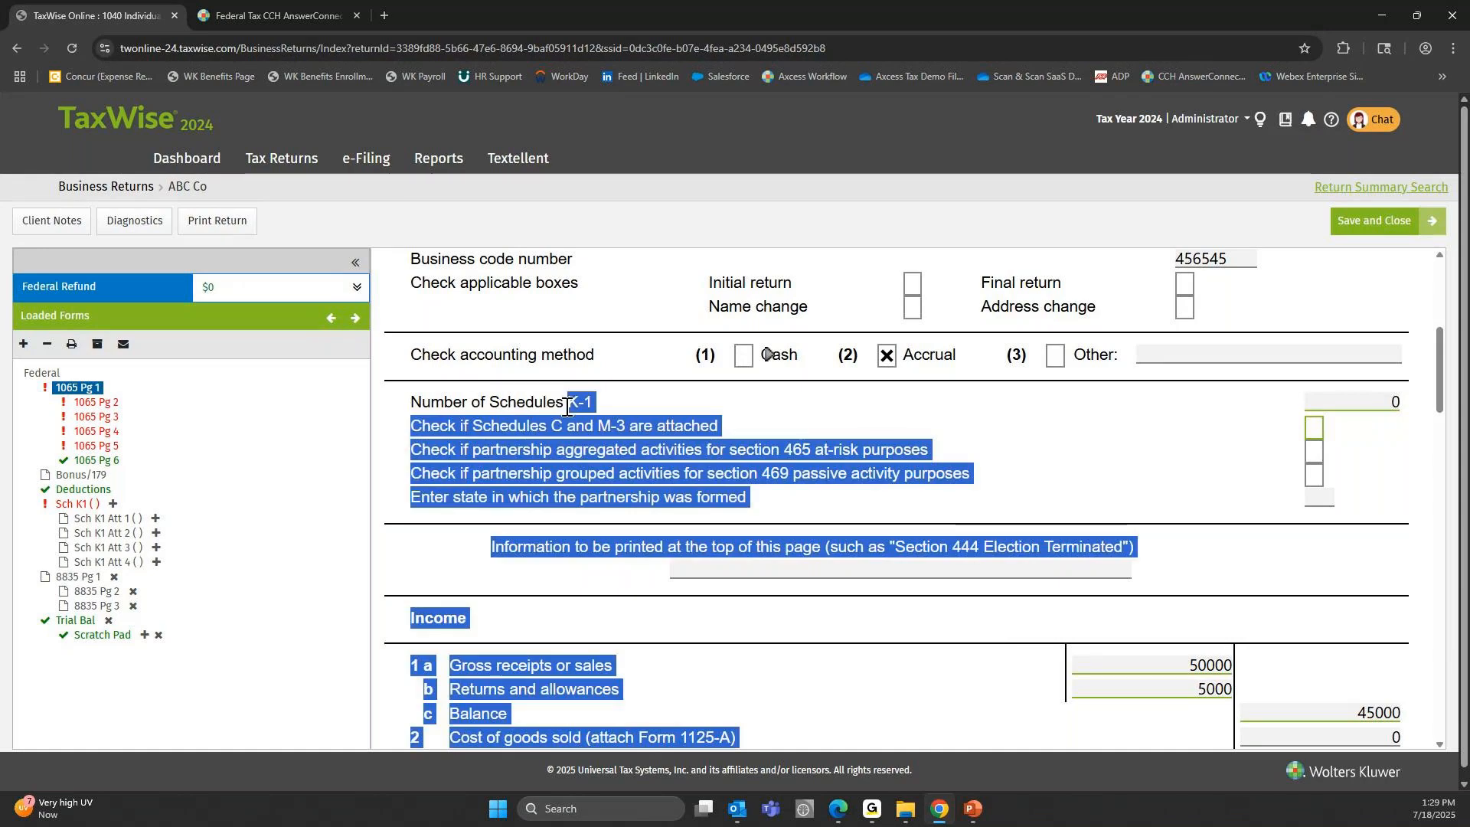
pyautogui.click(599, 407)
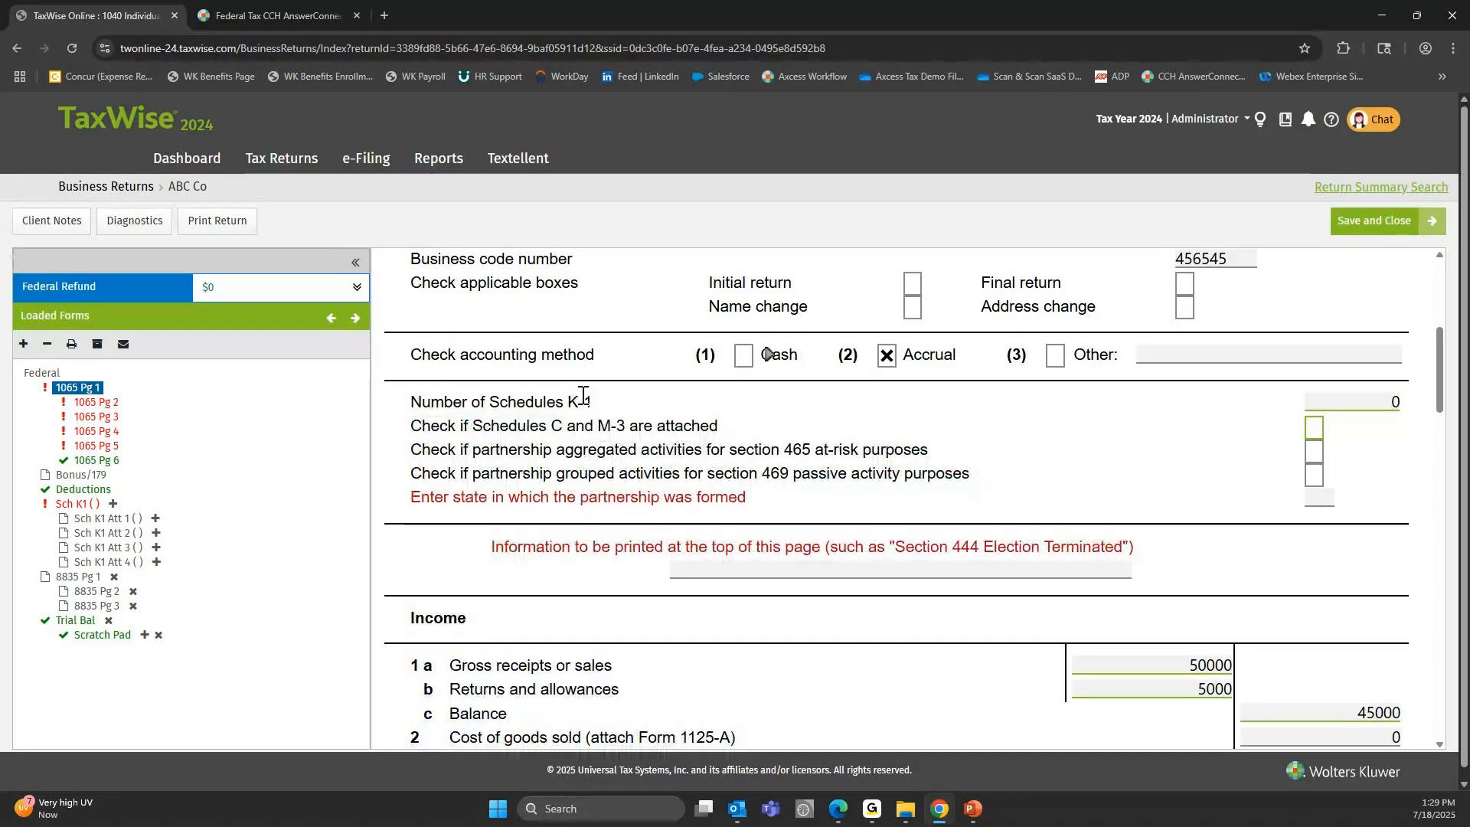
pyautogui.click(1381, 404)
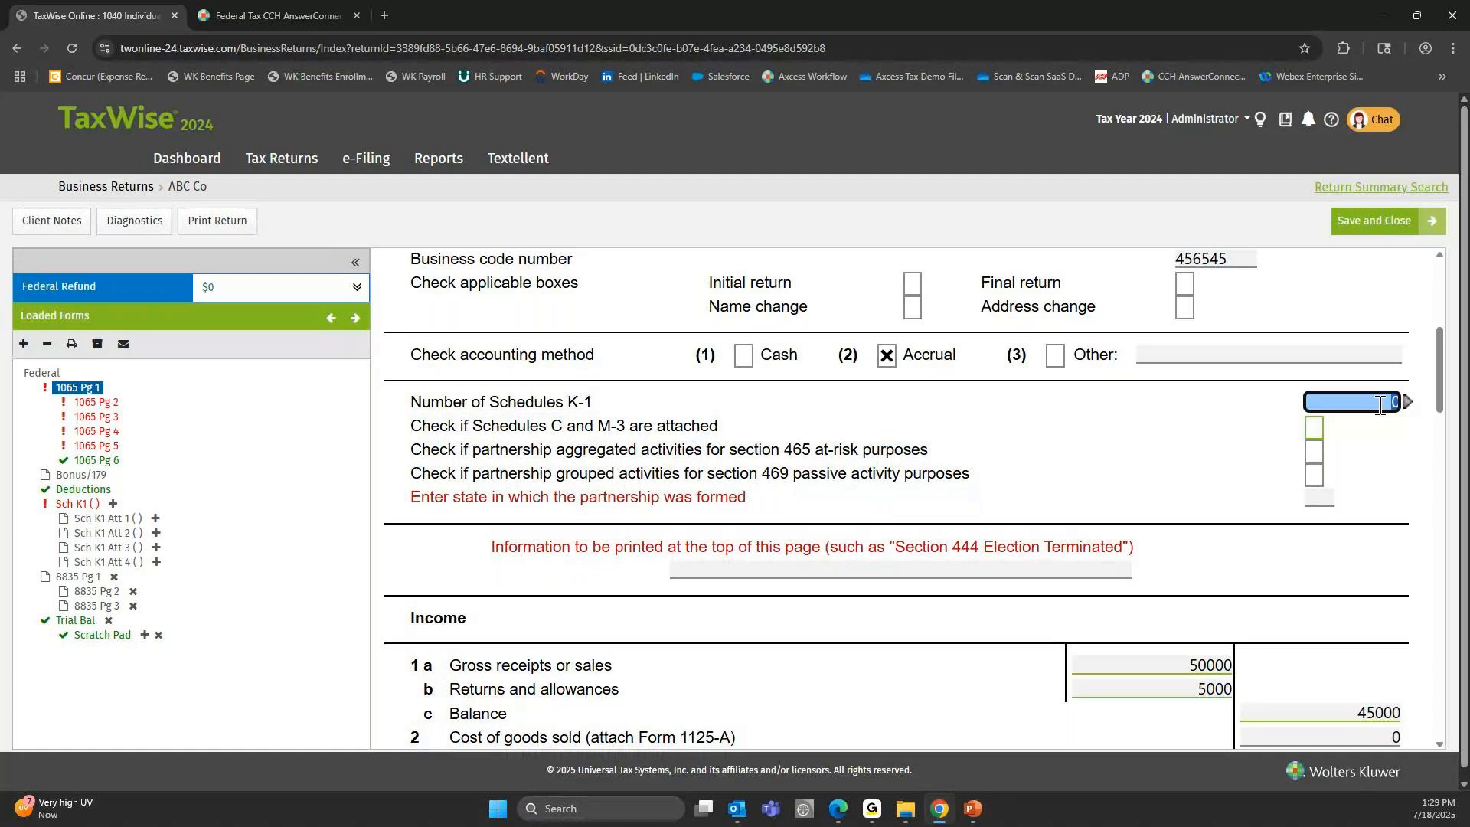
pyautogui.press('Tab')
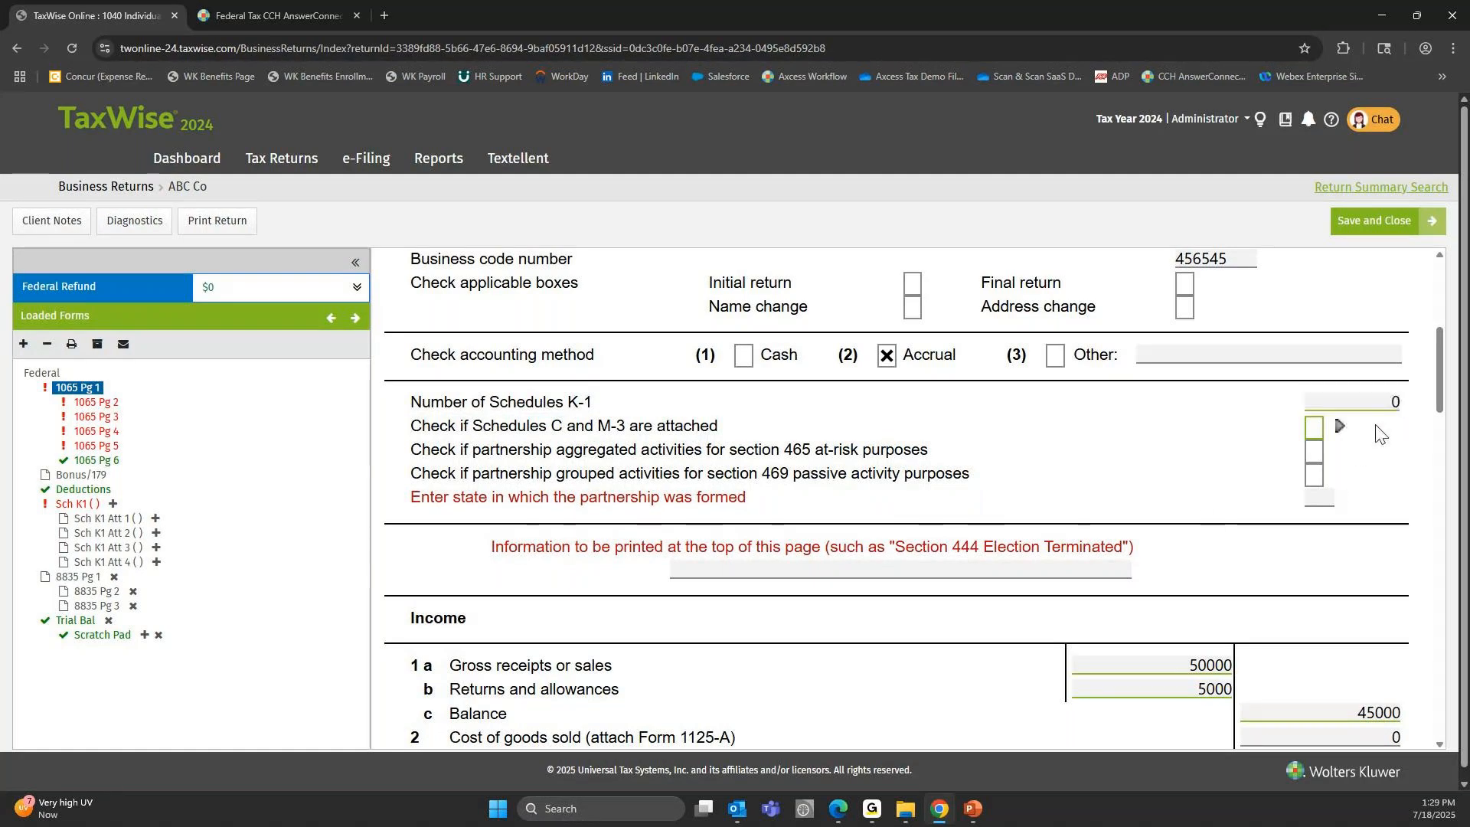
pyautogui.click(1386, 402)
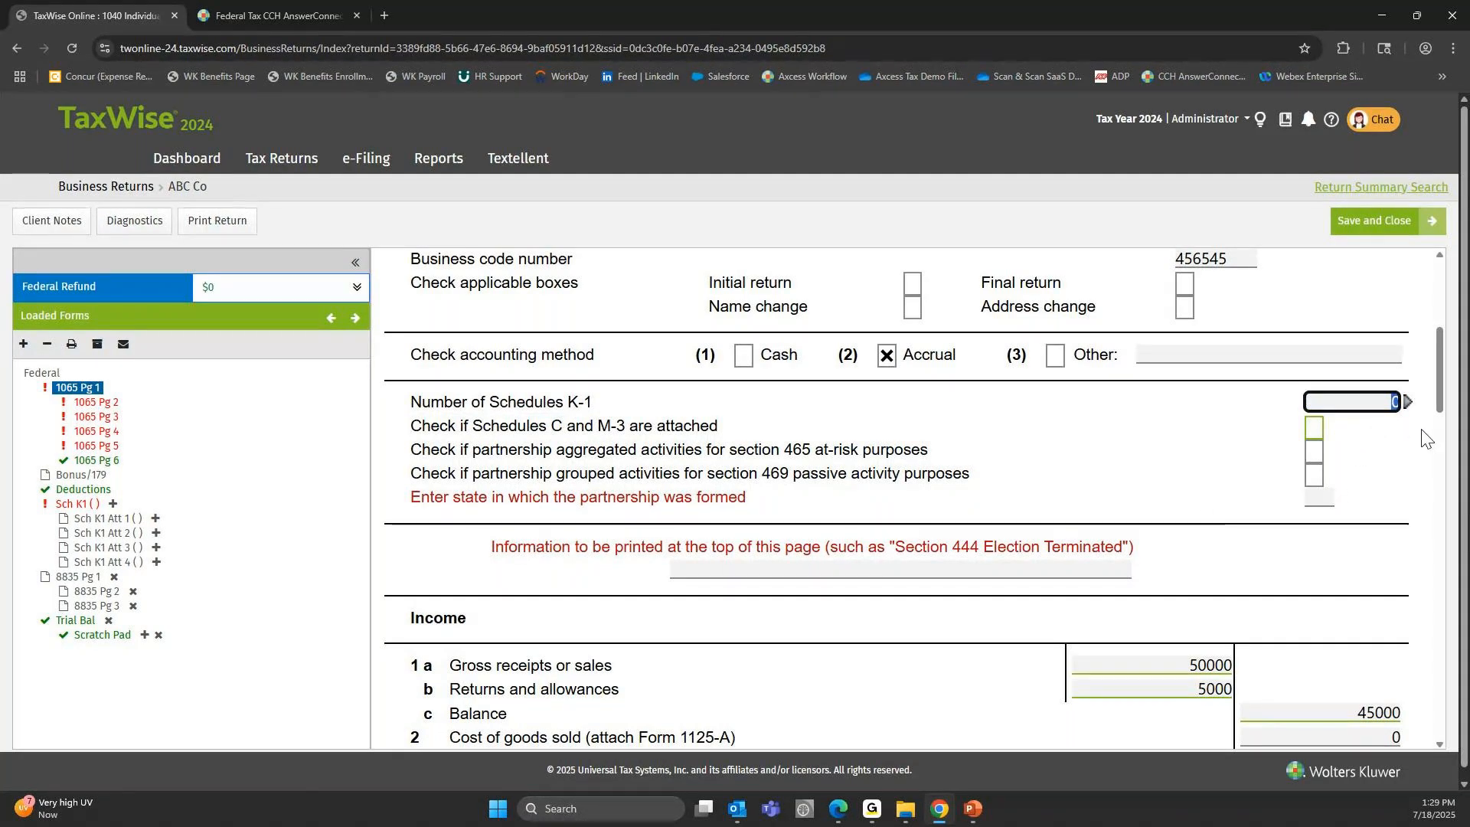
# Examine the Income section of Form 1065 page 1, from gross receipts through total income, and the start of Deductions.
pyautogui.scroll(-3, 1133, 406)
pyautogui.scroll(-2, 1133, 398)
pyautogui.click(1172, 314)
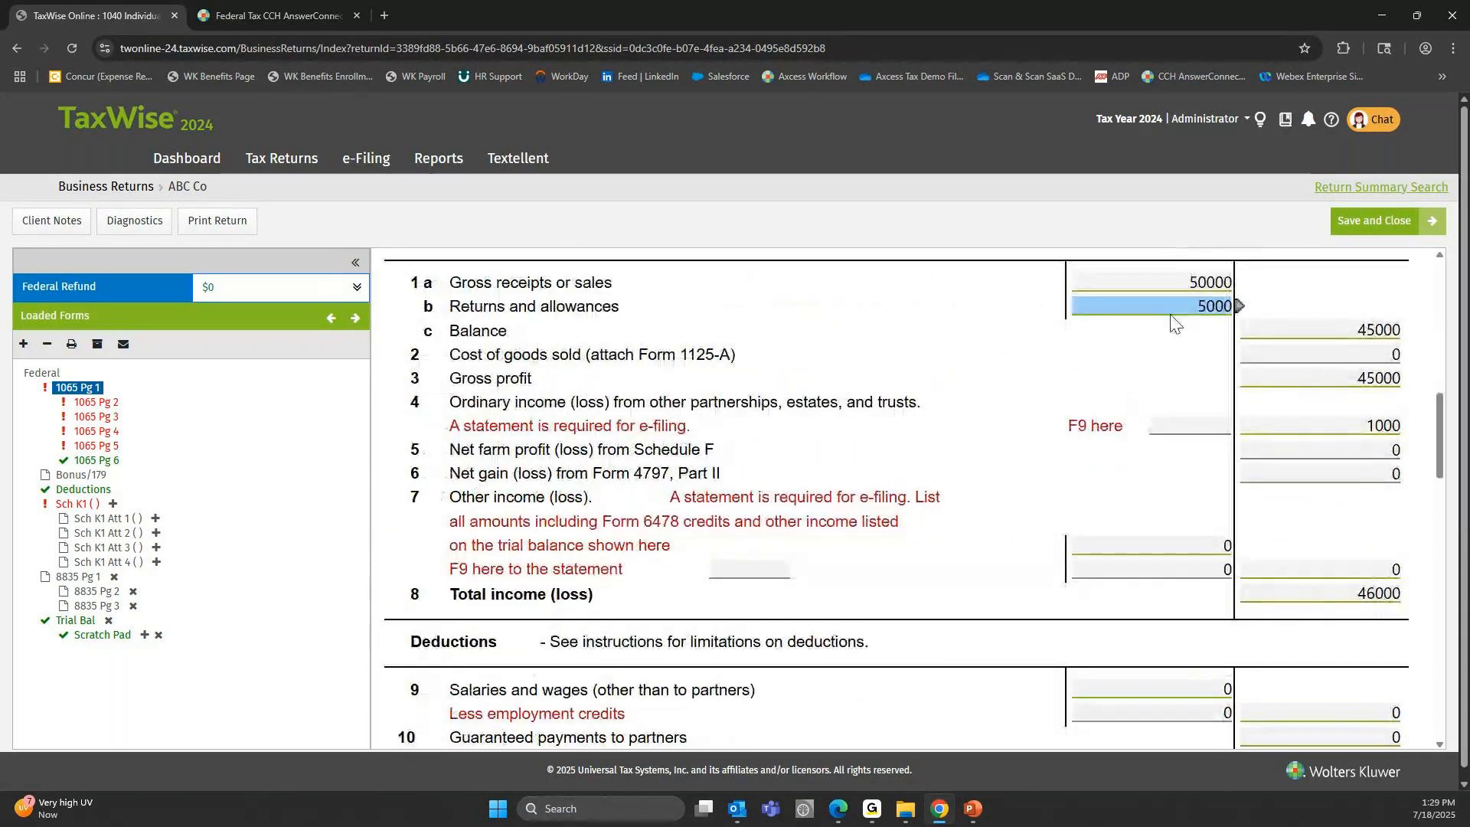
pyautogui.scroll(-4, 1102, 471)
pyautogui.scroll(1, 975, 393)
pyautogui.scroll(3, 975, 394)
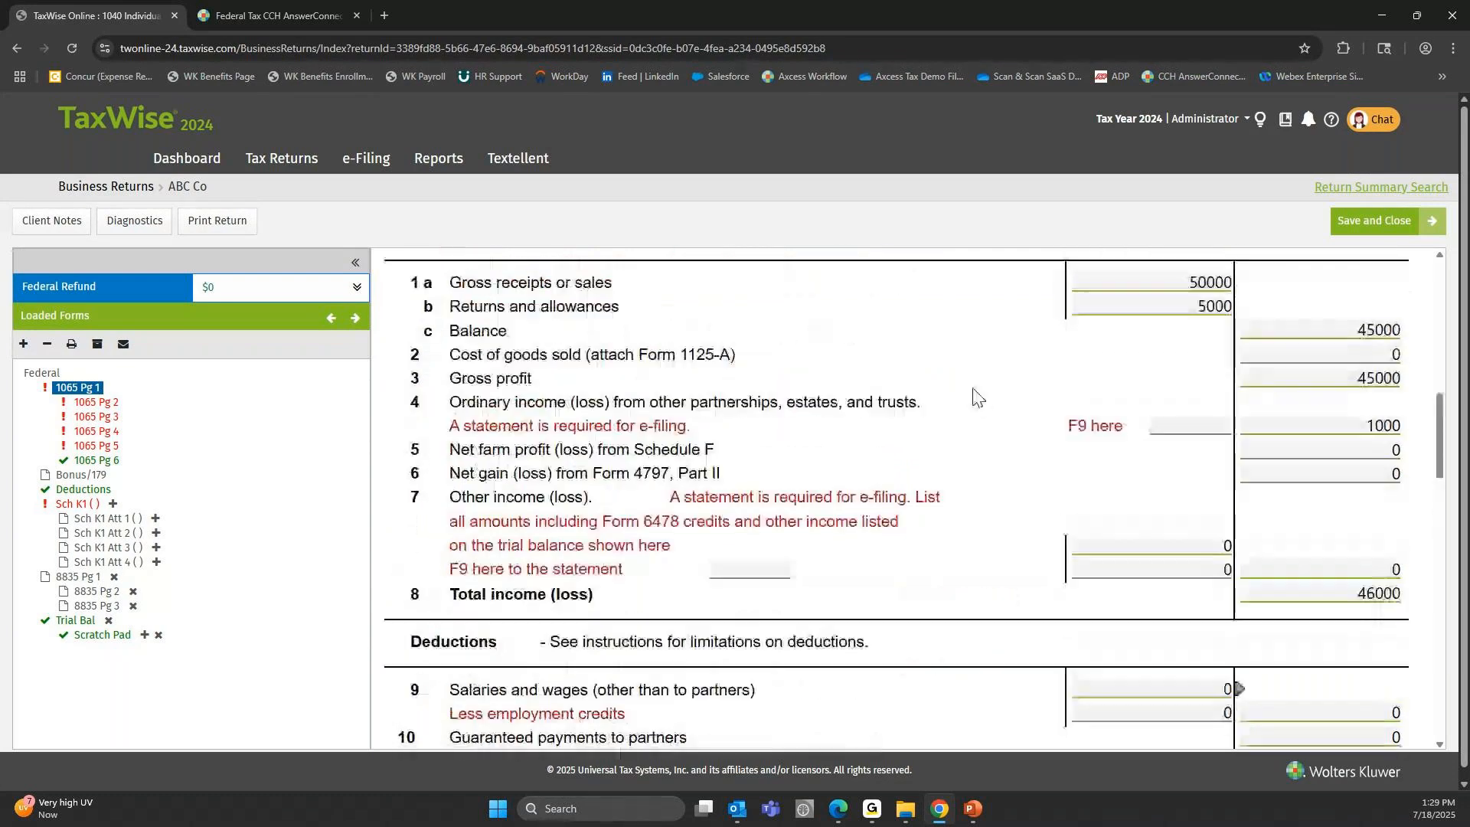
pyautogui.moveTo(450, 354); pyautogui.dragTo(622, 355)
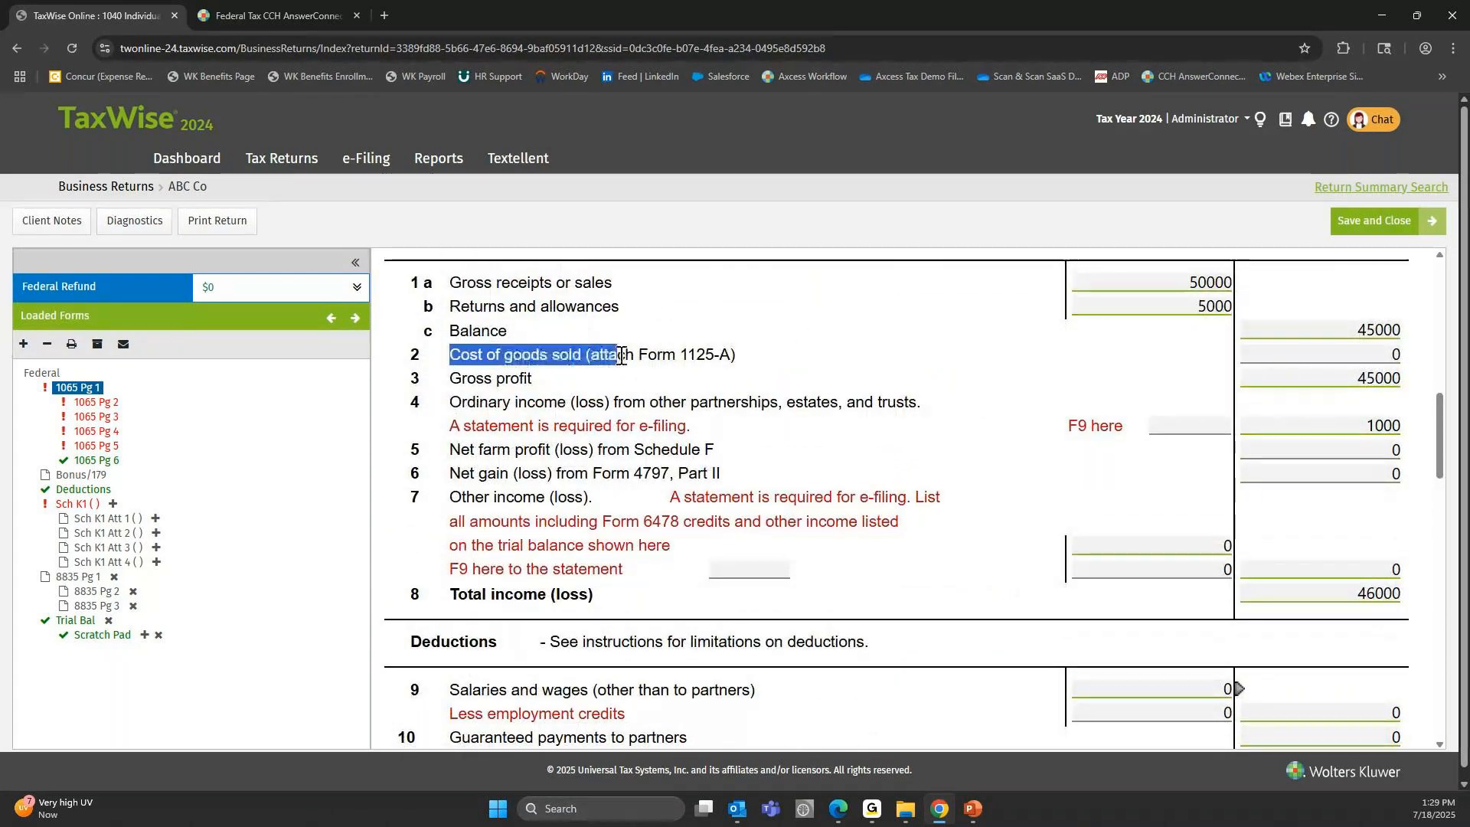
pyautogui.moveTo(451, 283); pyautogui.dragTo(612, 303)
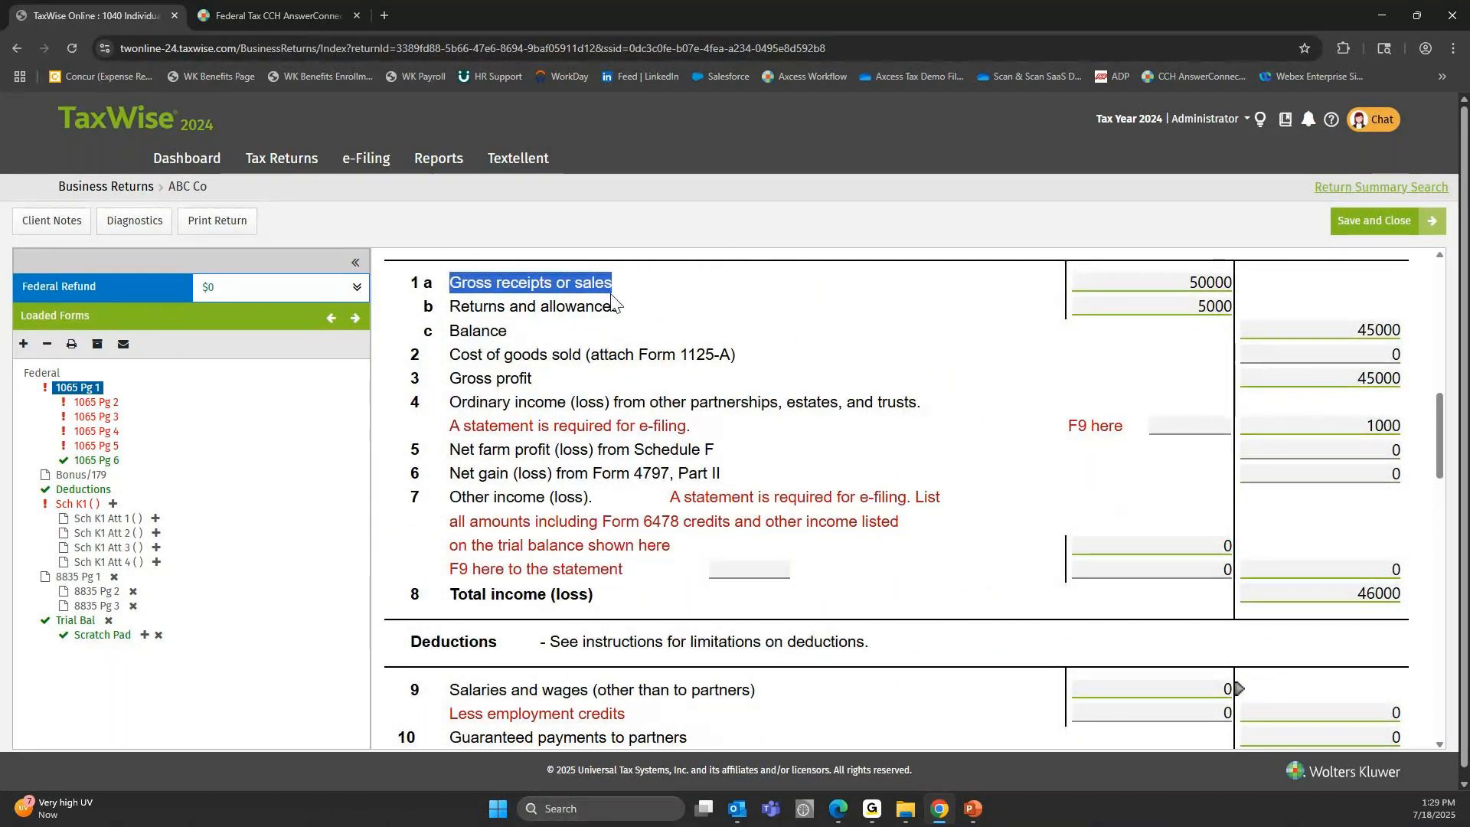
pyautogui.click(454, 308)
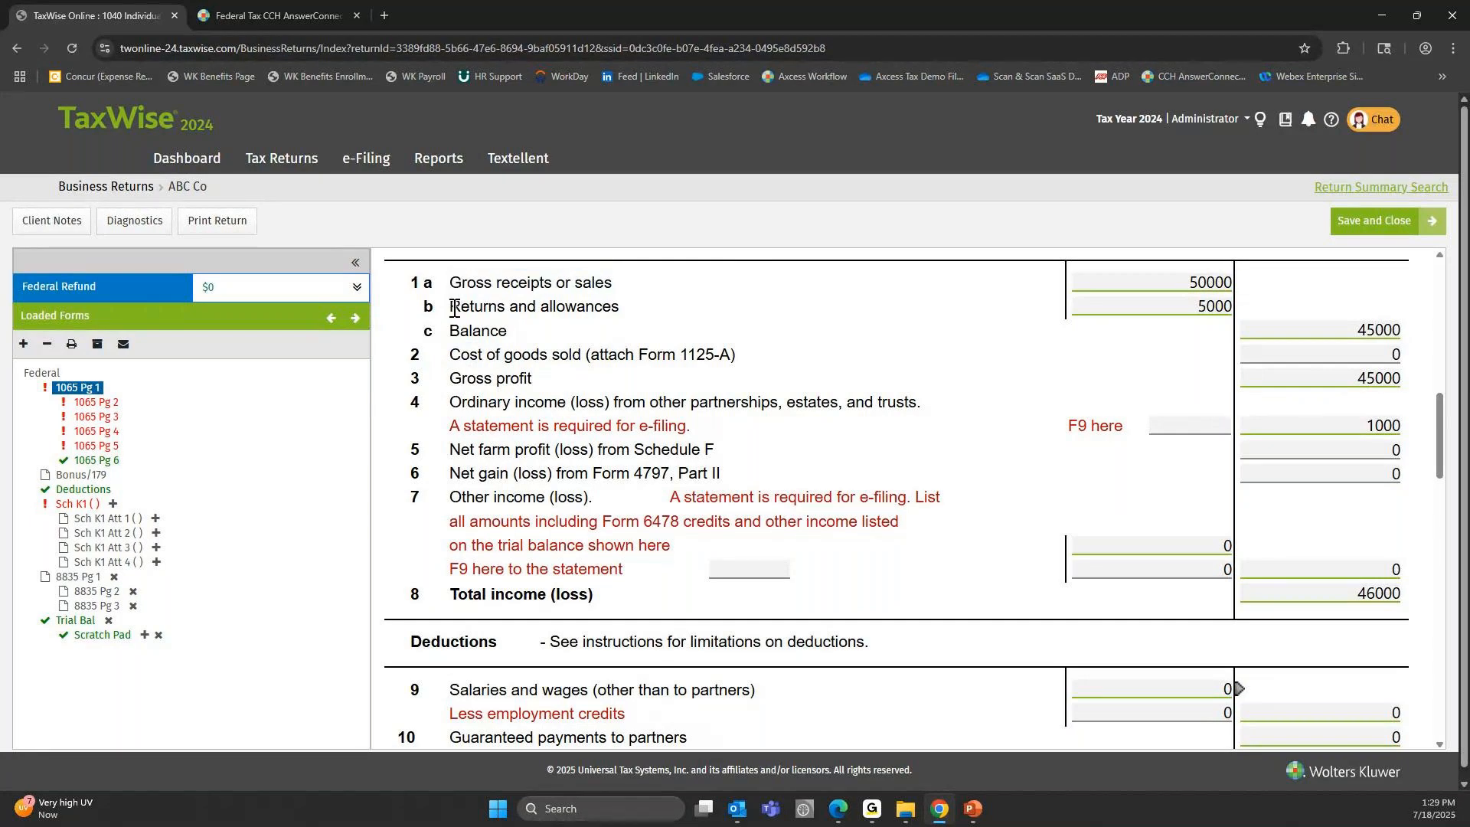
pyautogui.doubleClick(454, 308)
pyautogui.scroll(3, 422, 463)
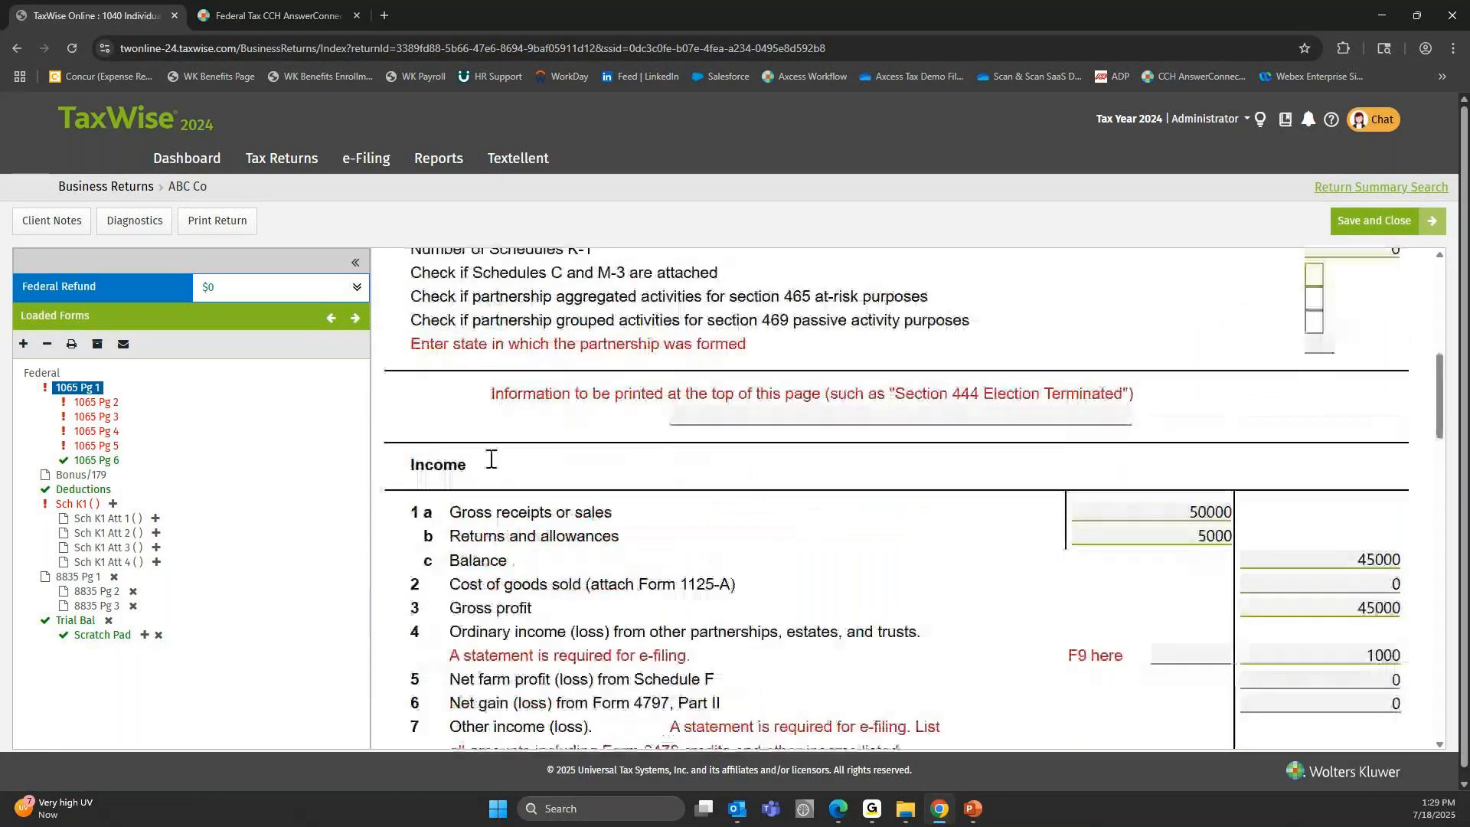
pyautogui.scroll(-4, 491, 459)
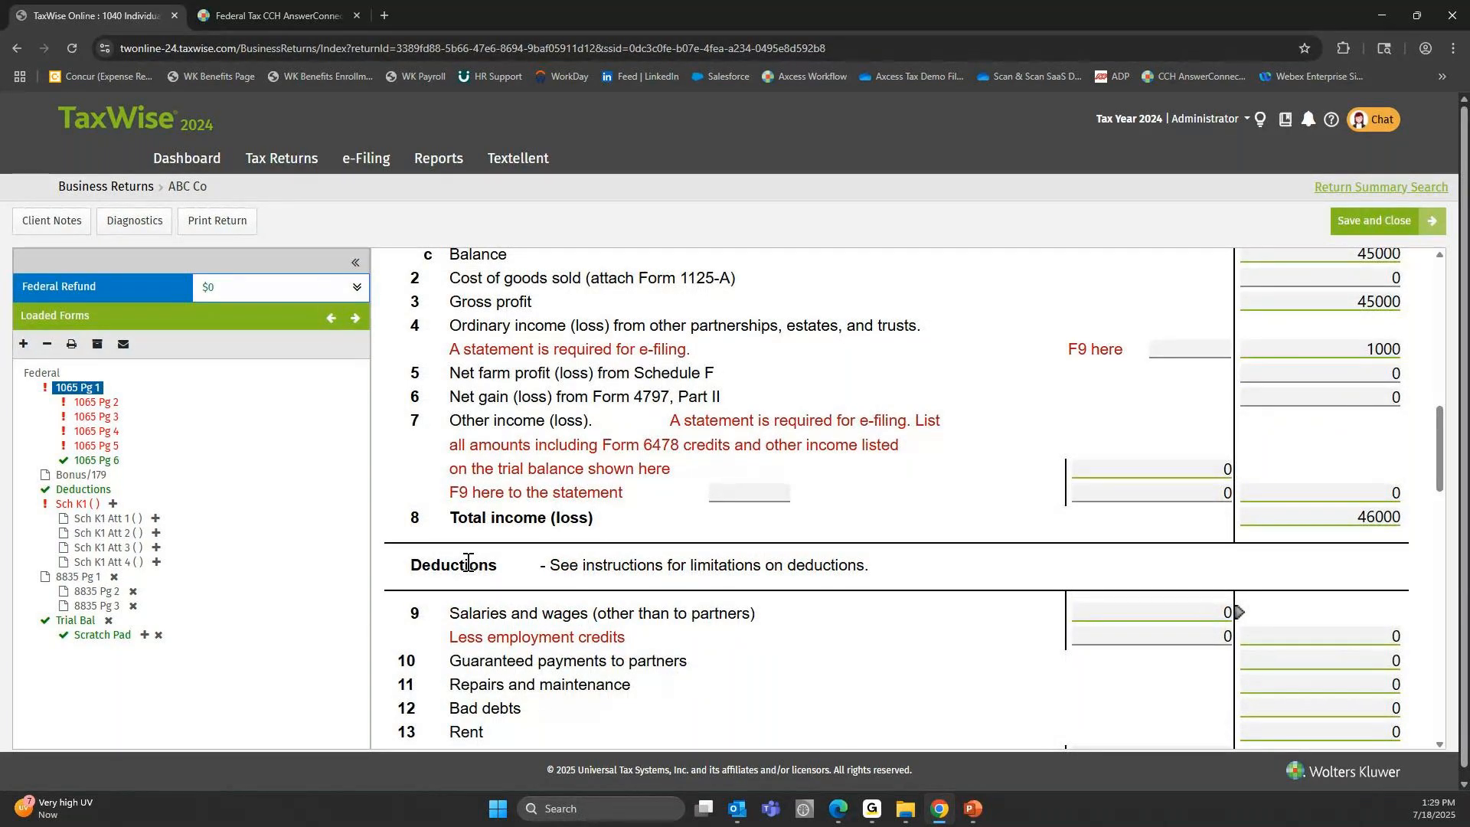
pyautogui.scroll(2, 647, 353)
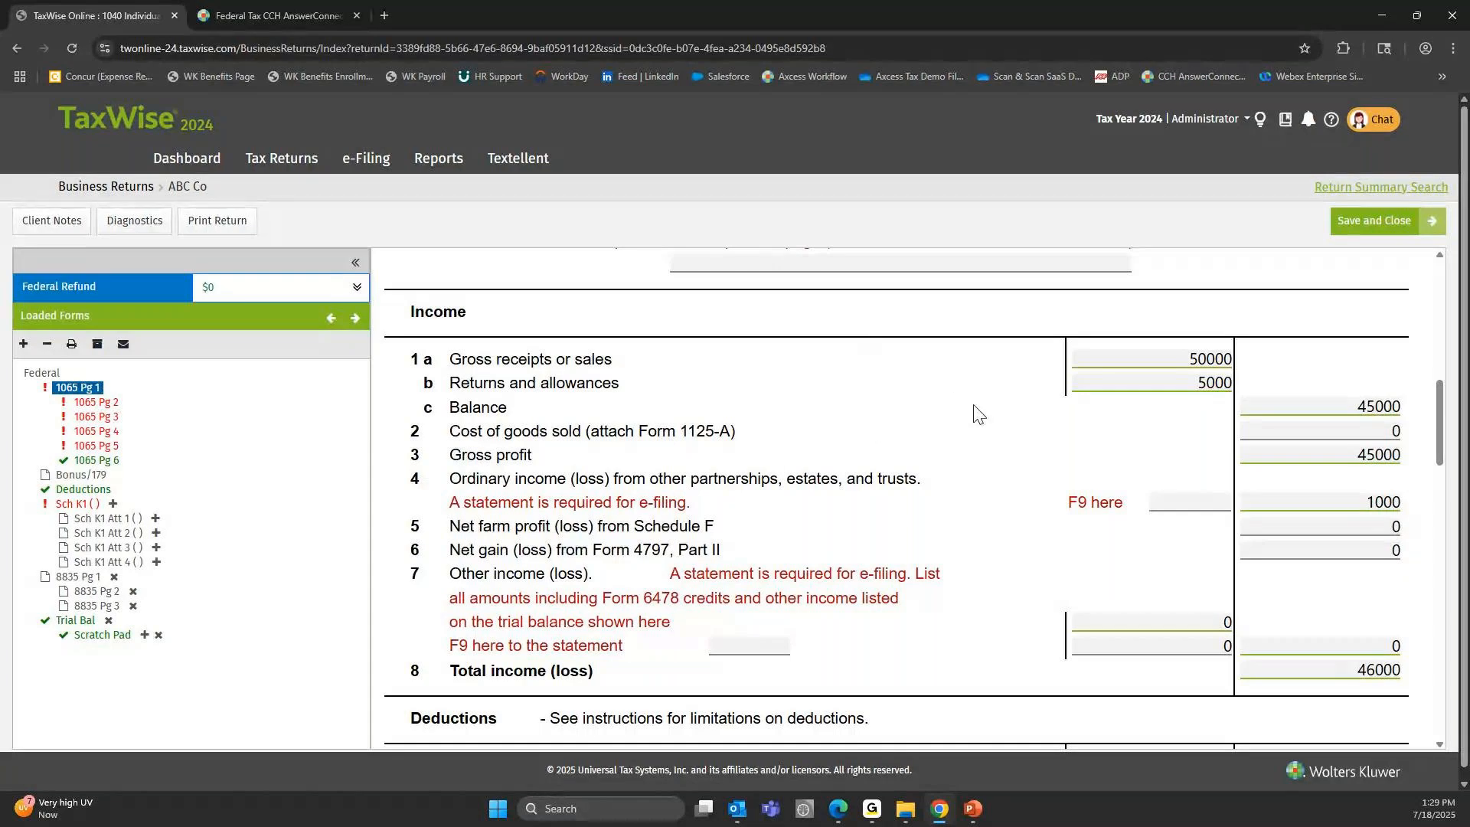
# Inspect the entry fields for gross receipts, returns and allowances, balance and cost of goods sold on lines 1a to 2.
pyautogui.click(1127, 361)
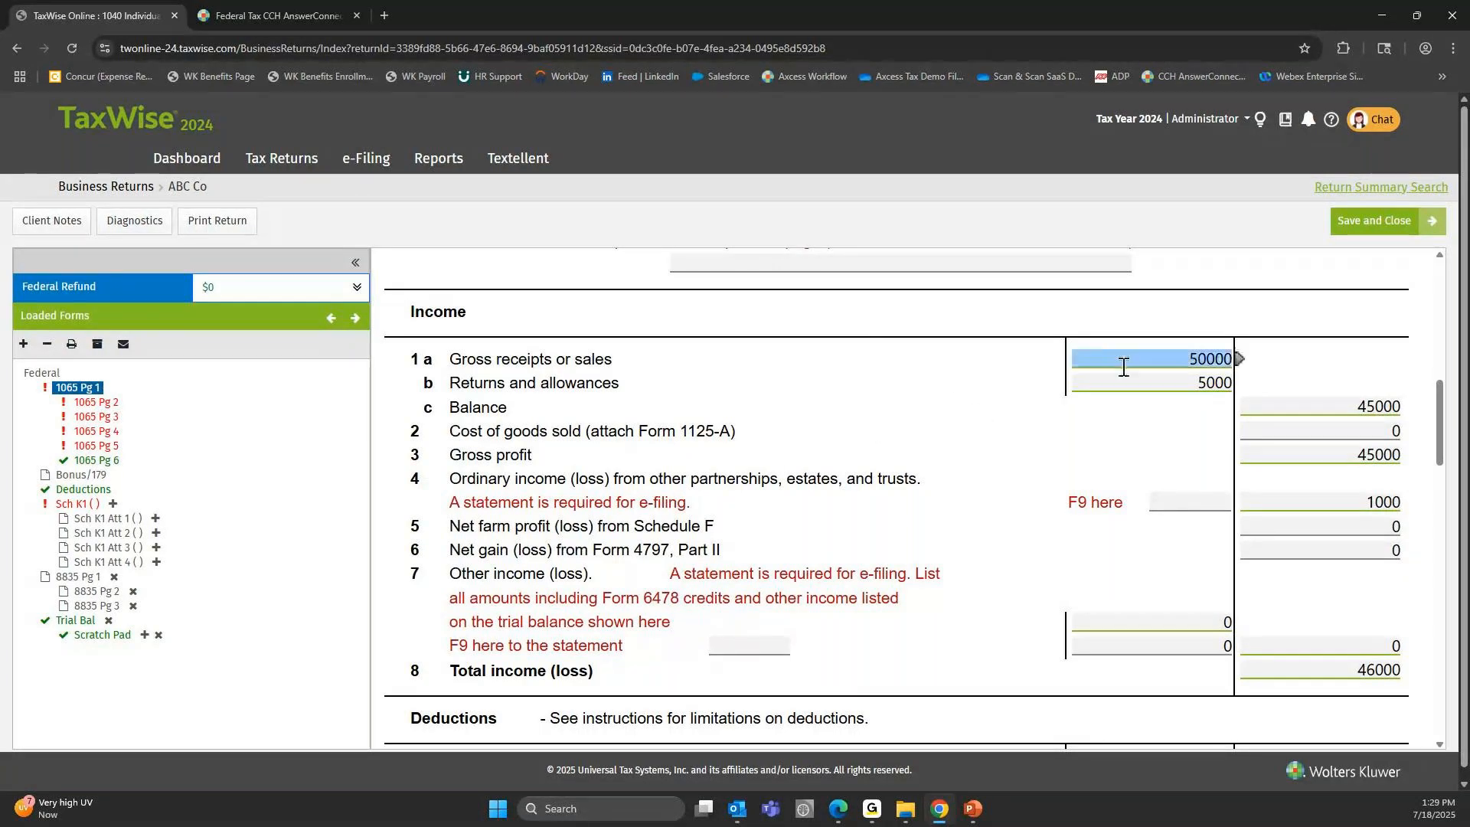
pyautogui.click(1111, 377)
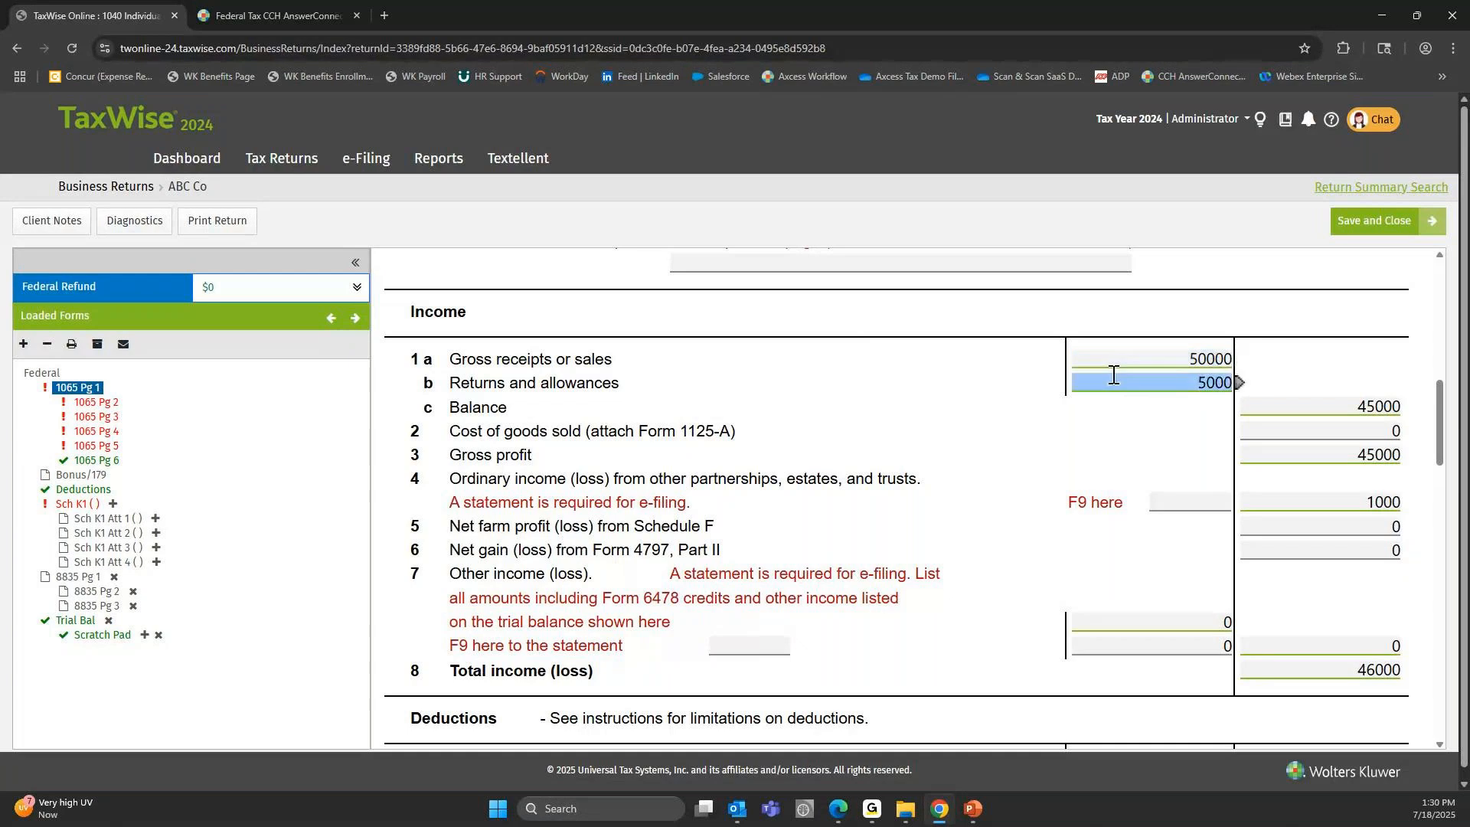
pyautogui.click(1104, 370)
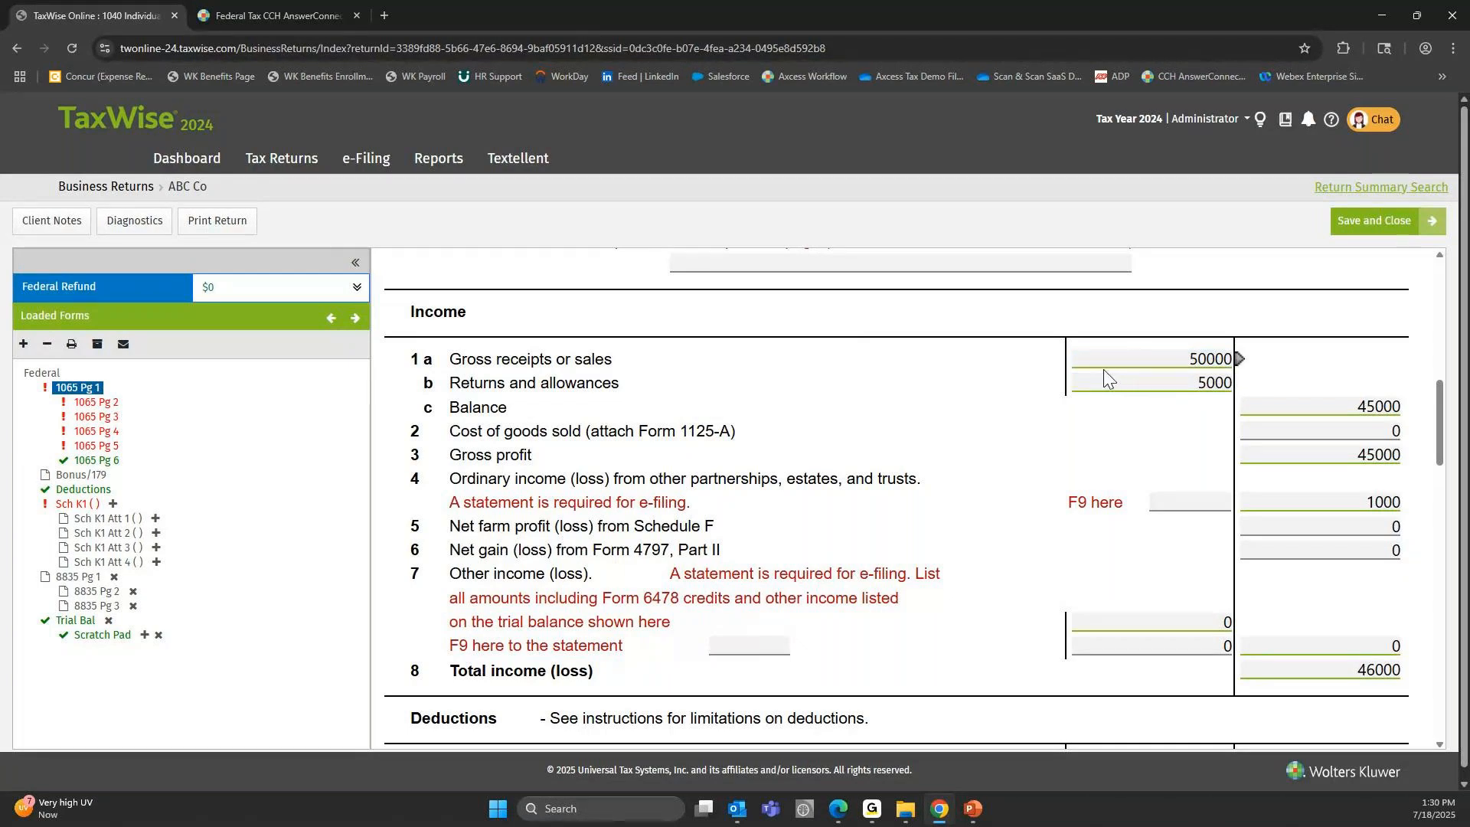
pyautogui.click(1257, 417)
pyautogui.click(1316, 415)
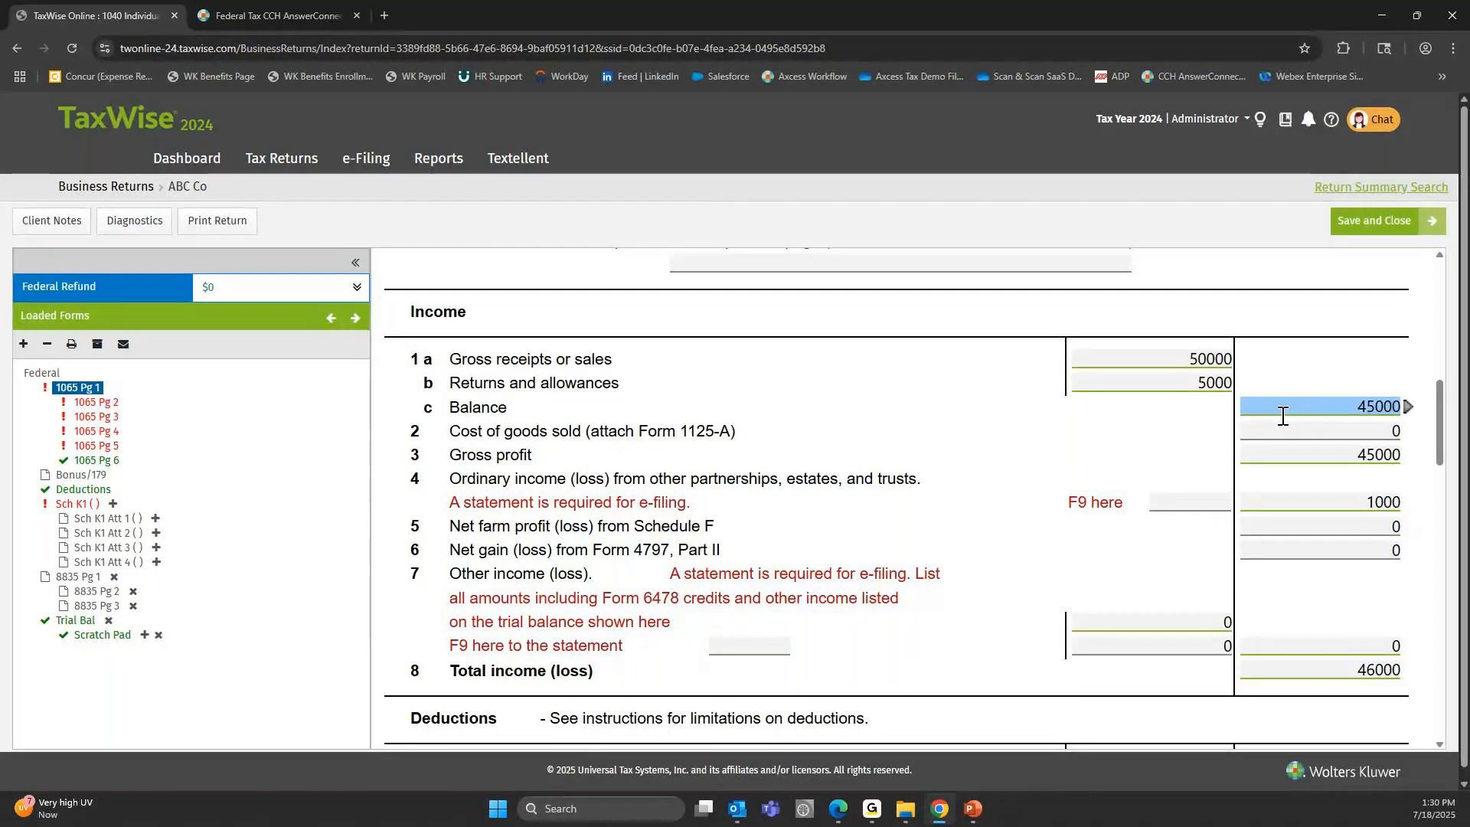
pyautogui.click(1294, 425)
pyautogui.click(1177, 386)
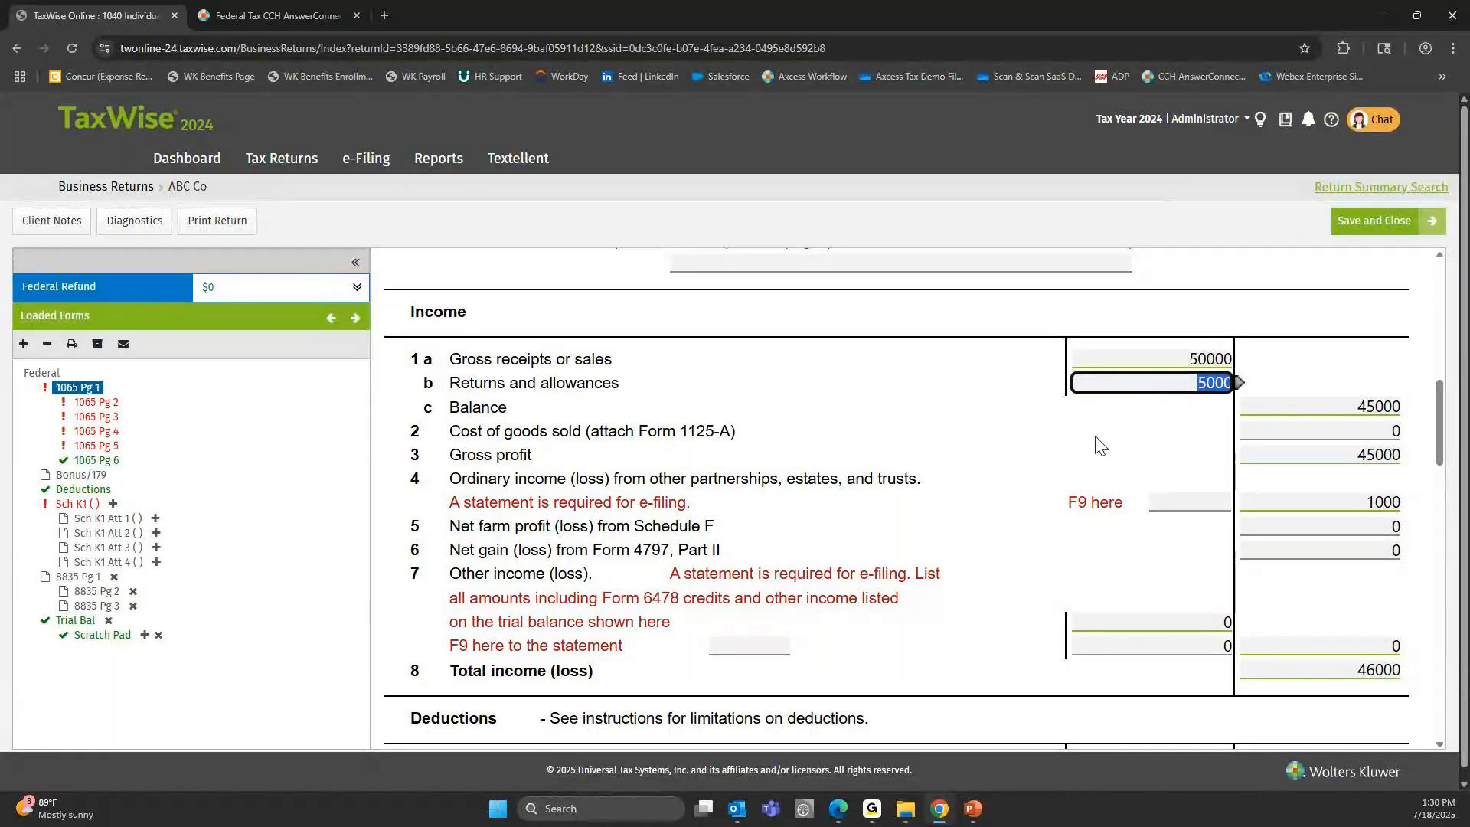
pyautogui.click(1127, 411)
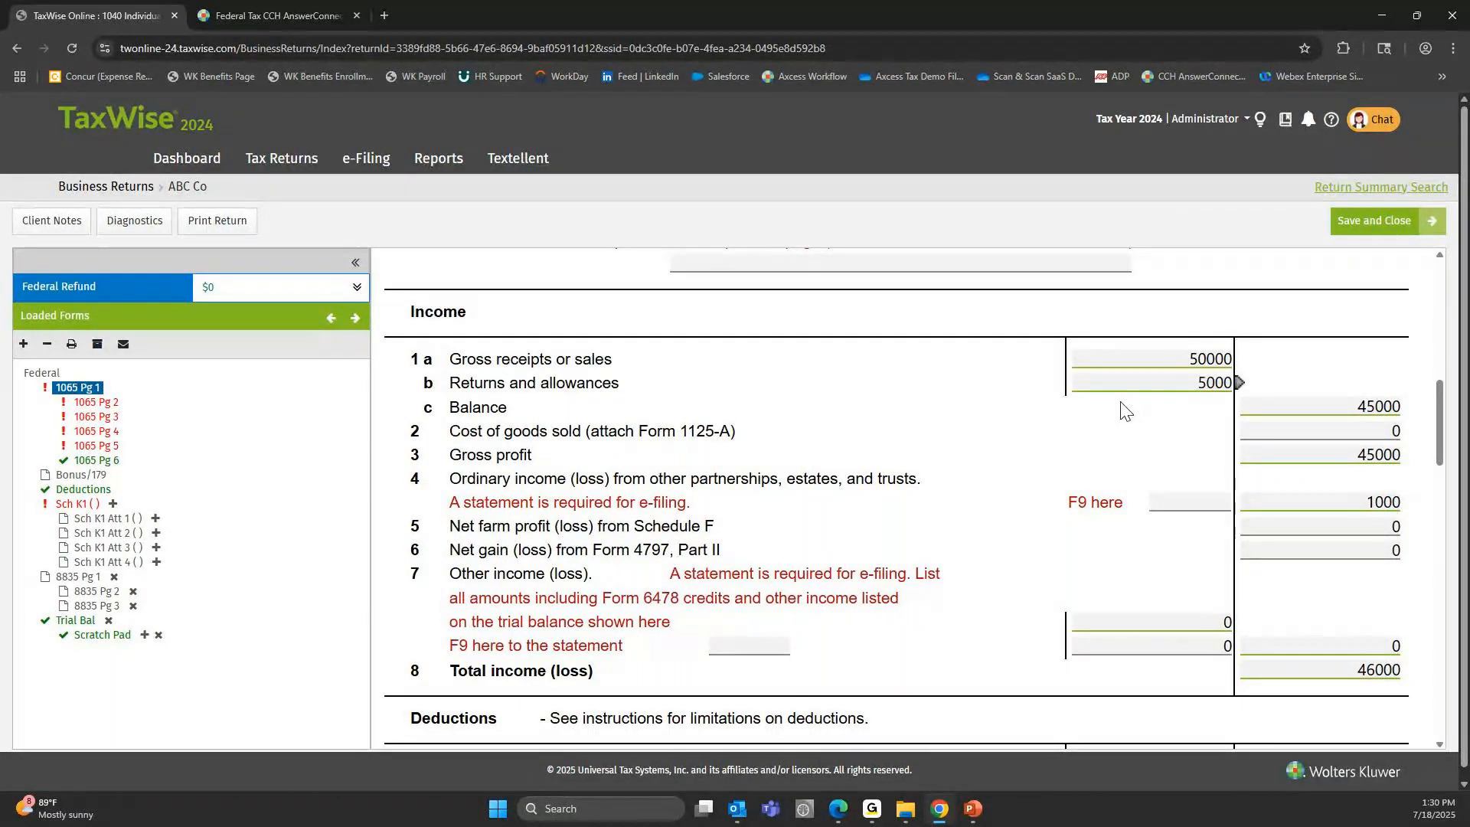
pyautogui.click(1289, 433)
# View the Scratch Pad detail sheet and the Cash entry among the assets on the Trial Bal form.
pyautogui.click(102, 635)
pyautogui.click(75, 620)
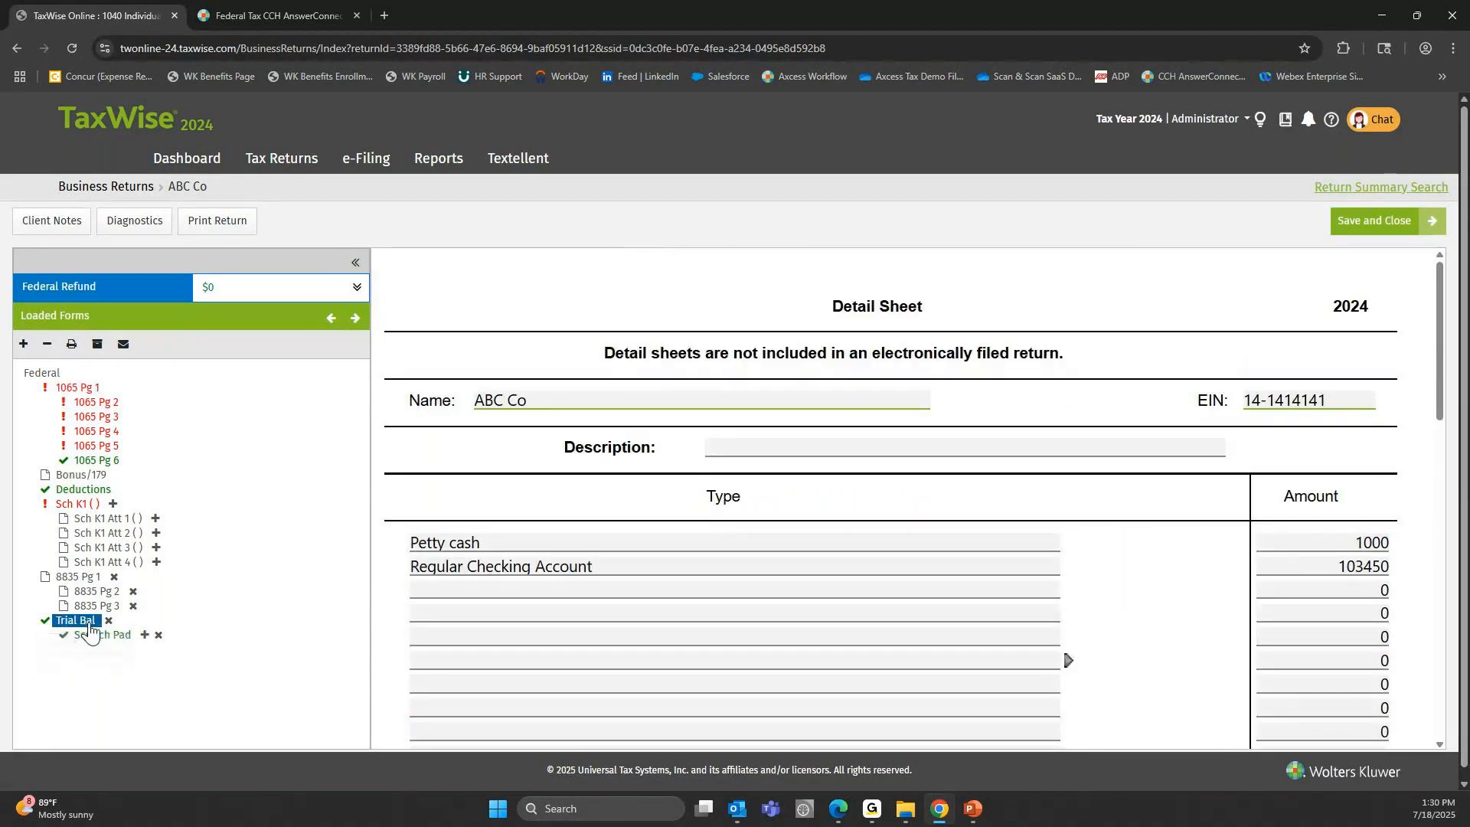
pyautogui.scroll(-3, 984, 429)
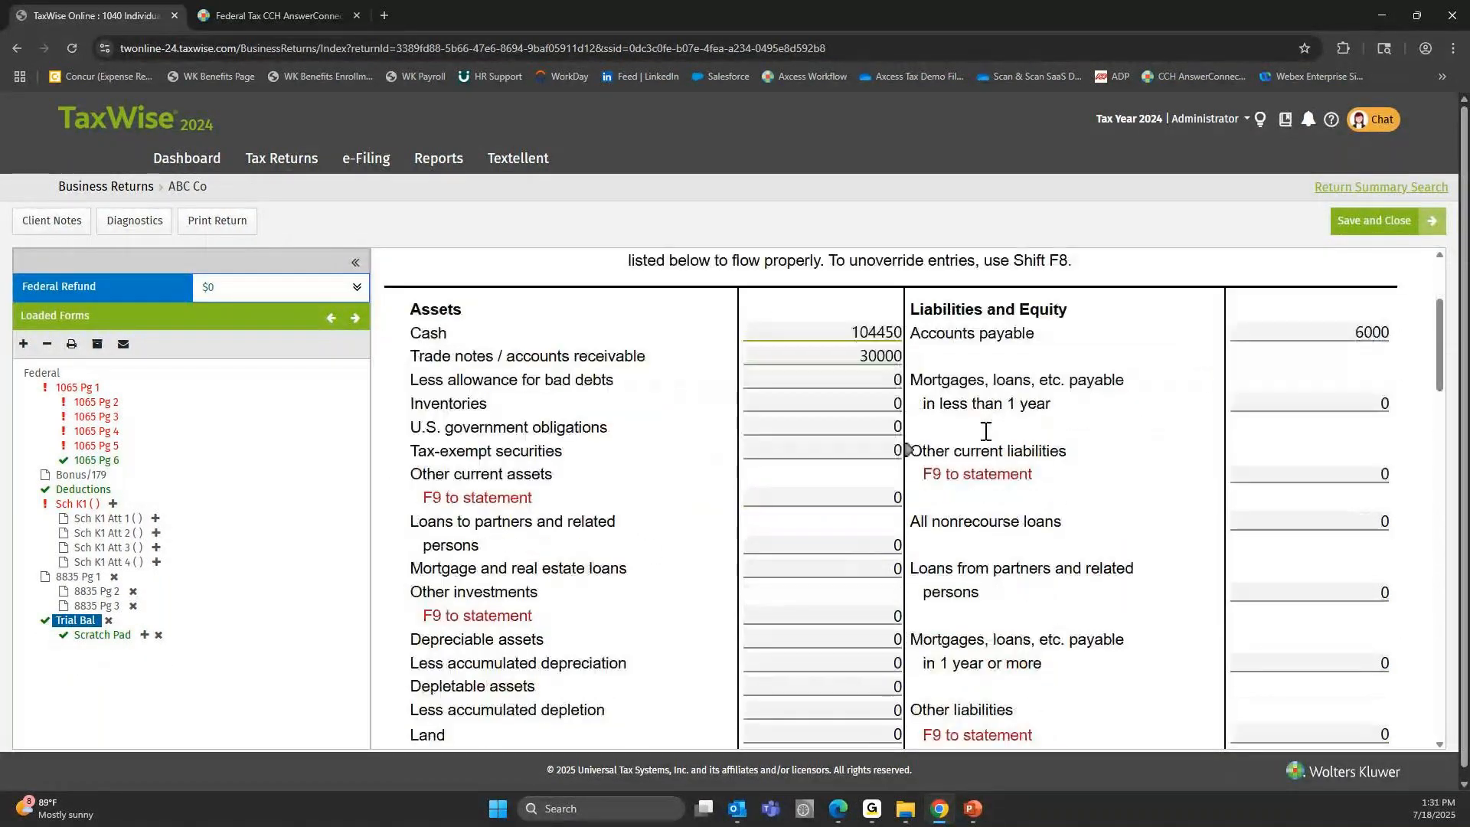
pyautogui.scroll(1, 985, 402)
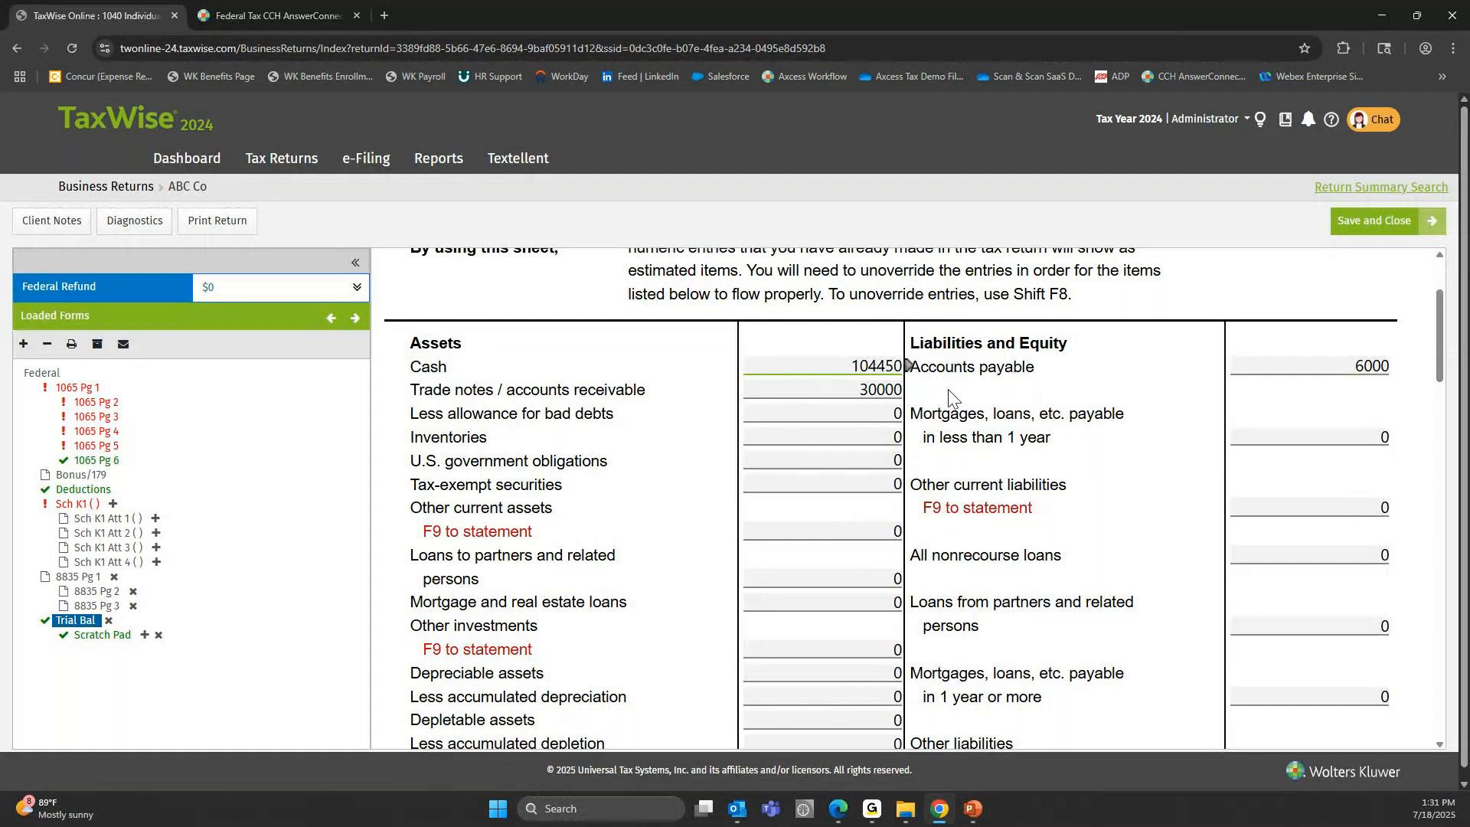
pyautogui.moveTo(974, 808)
pyautogui.click(826, 366)
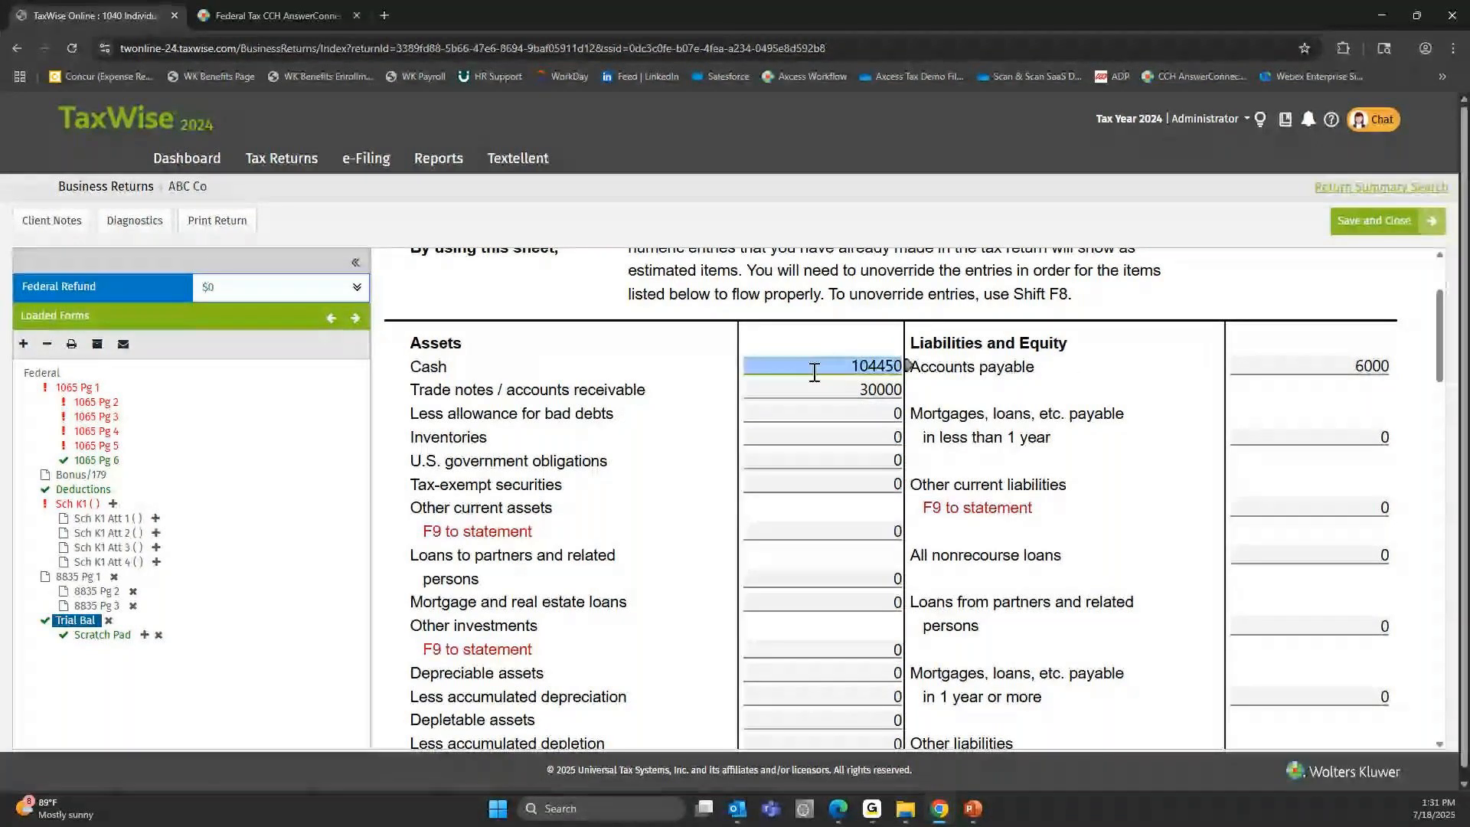
# Review the Trial Bal form's remaining assets and liabilities, its totals, and the income and expense sections.
pyautogui.scroll(-1, 814, 372)
pyautogui.scroll(-2, 815, 372)
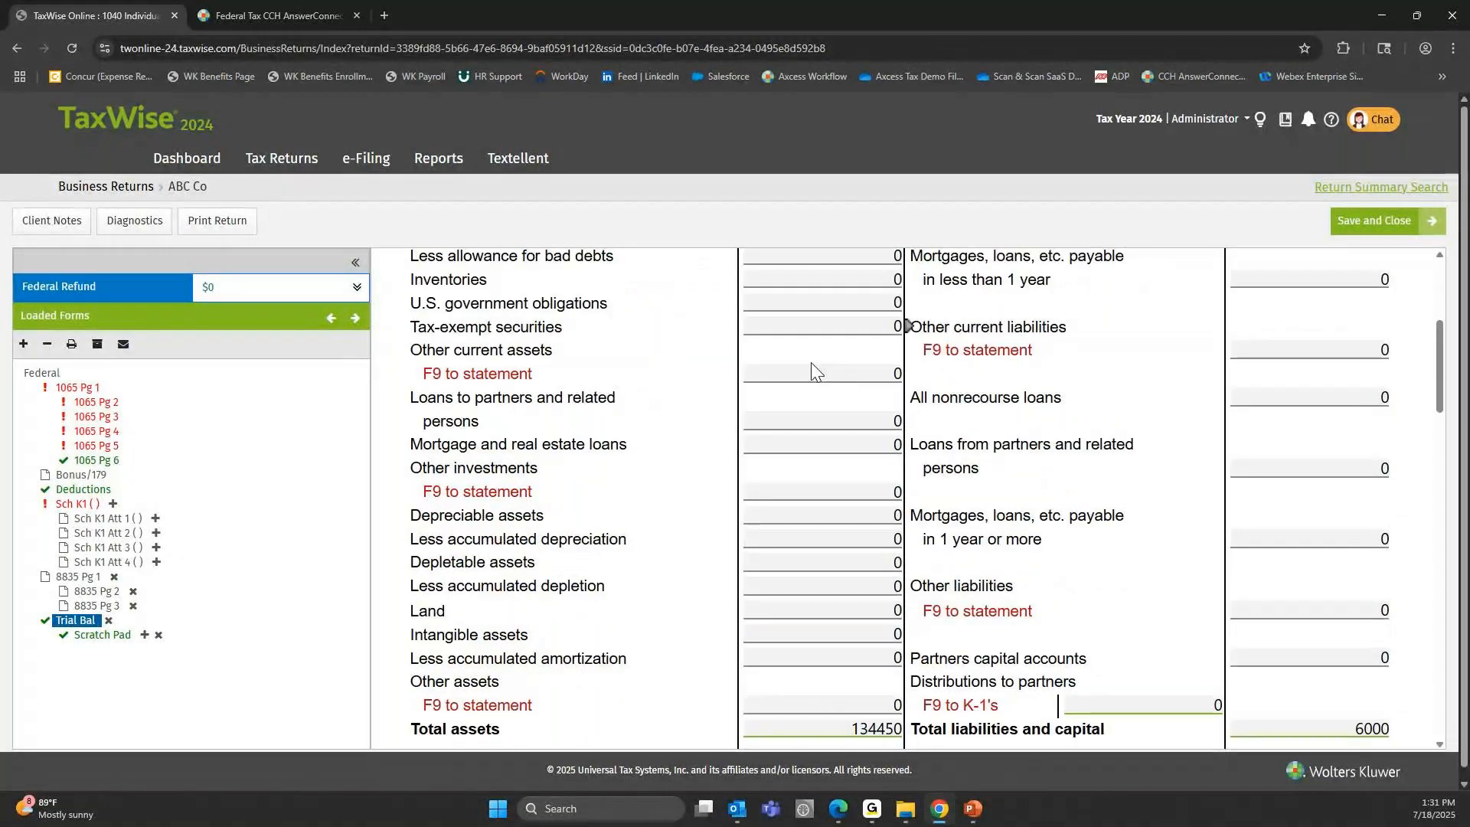
pyautogui.scroll(-6, 815, 372)
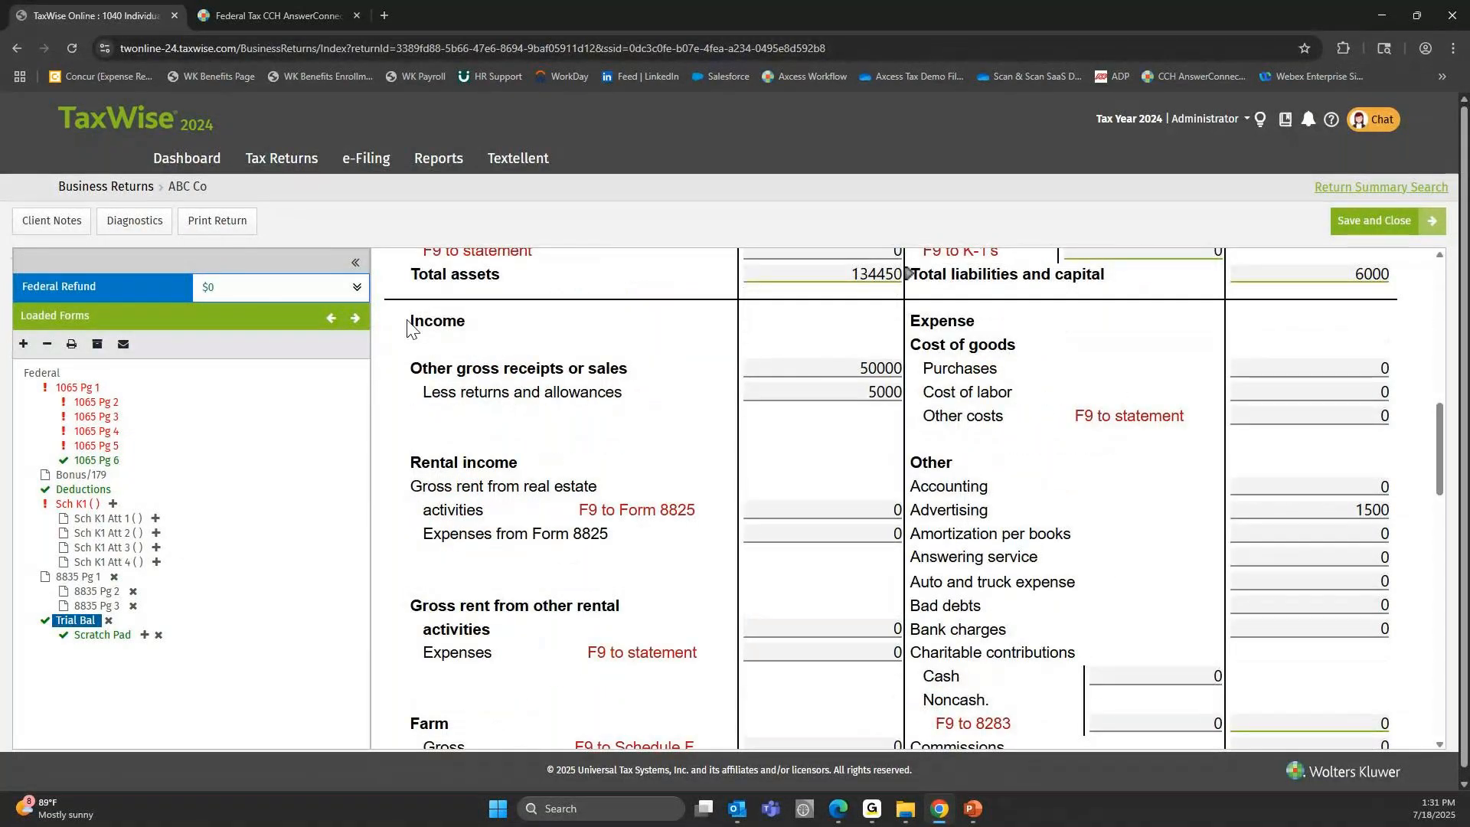
pyautogui.scroll(-1, 930, 322)
pyautogui.scroll(1, 930, 322)
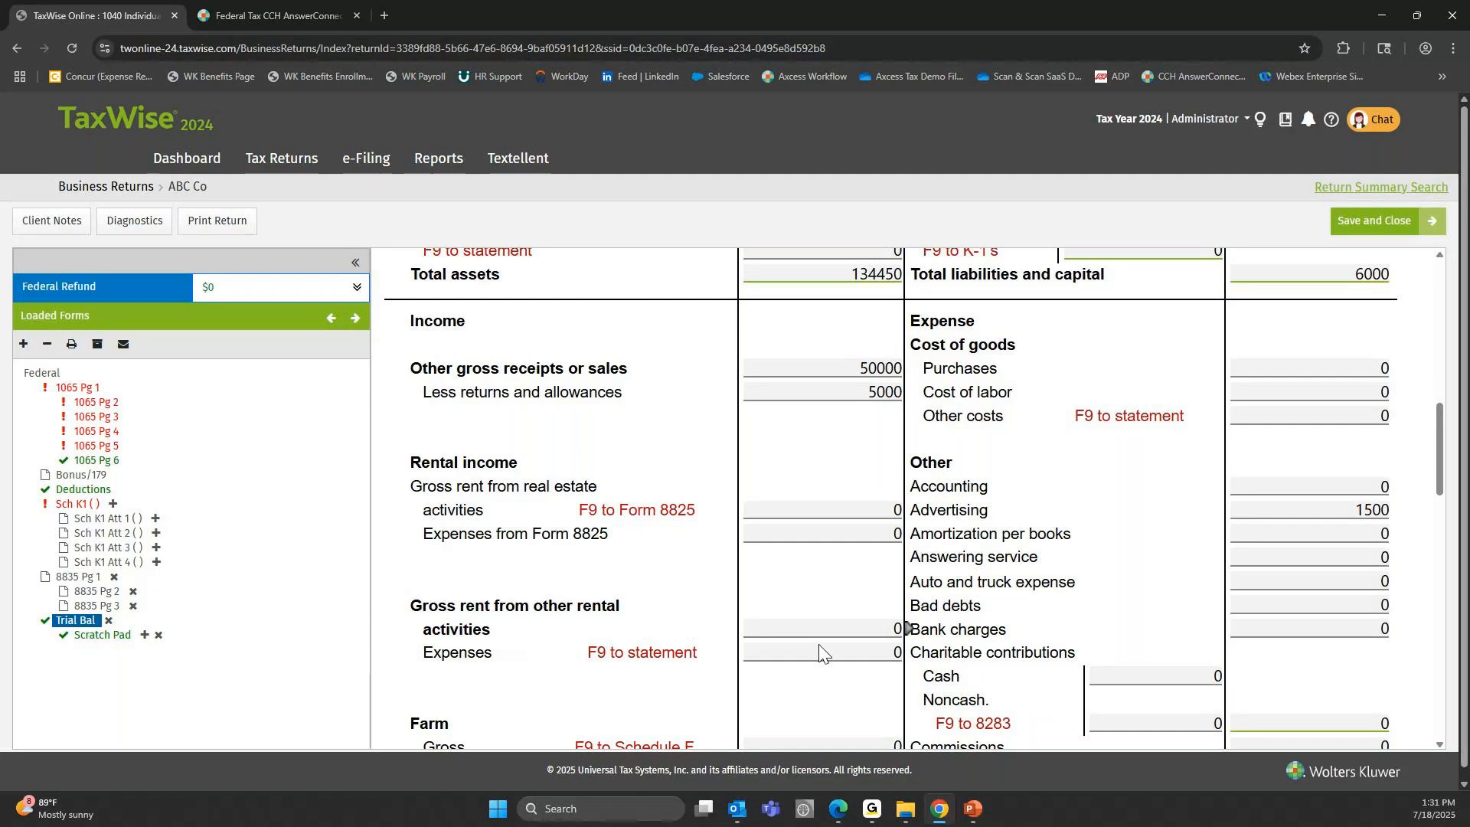
pyautogui.scroll(1, 531, 396)
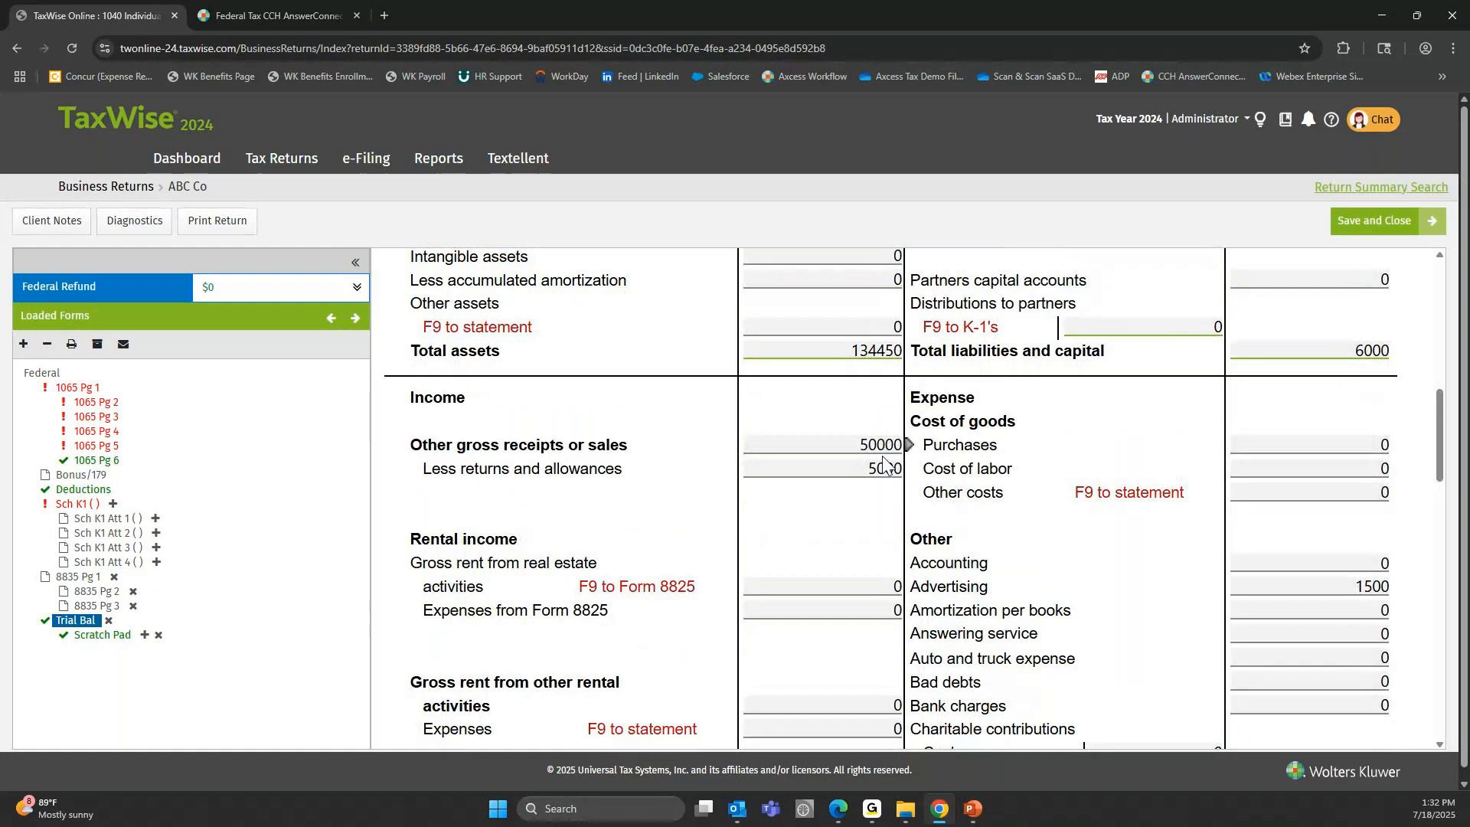
pyautogui.scroll(2, 884, 462)
pyautogui.scroll(5, 594, 416)
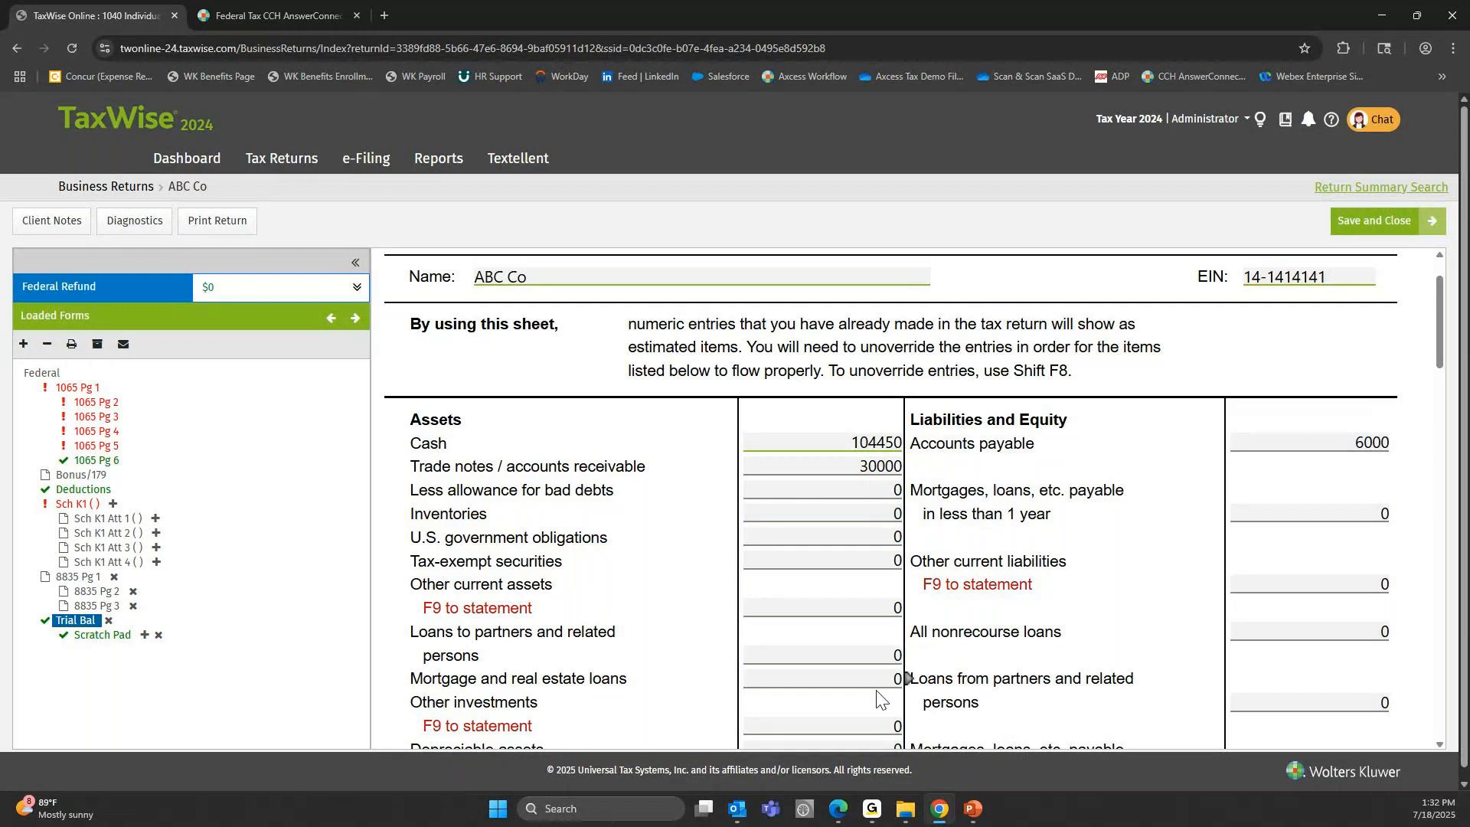
# Check the Assets and Liabilities and Equity headings, and switch to the PowerPoint slide show with the basic trial balance example.
pyautogui.scroll(-1, 650, 505)
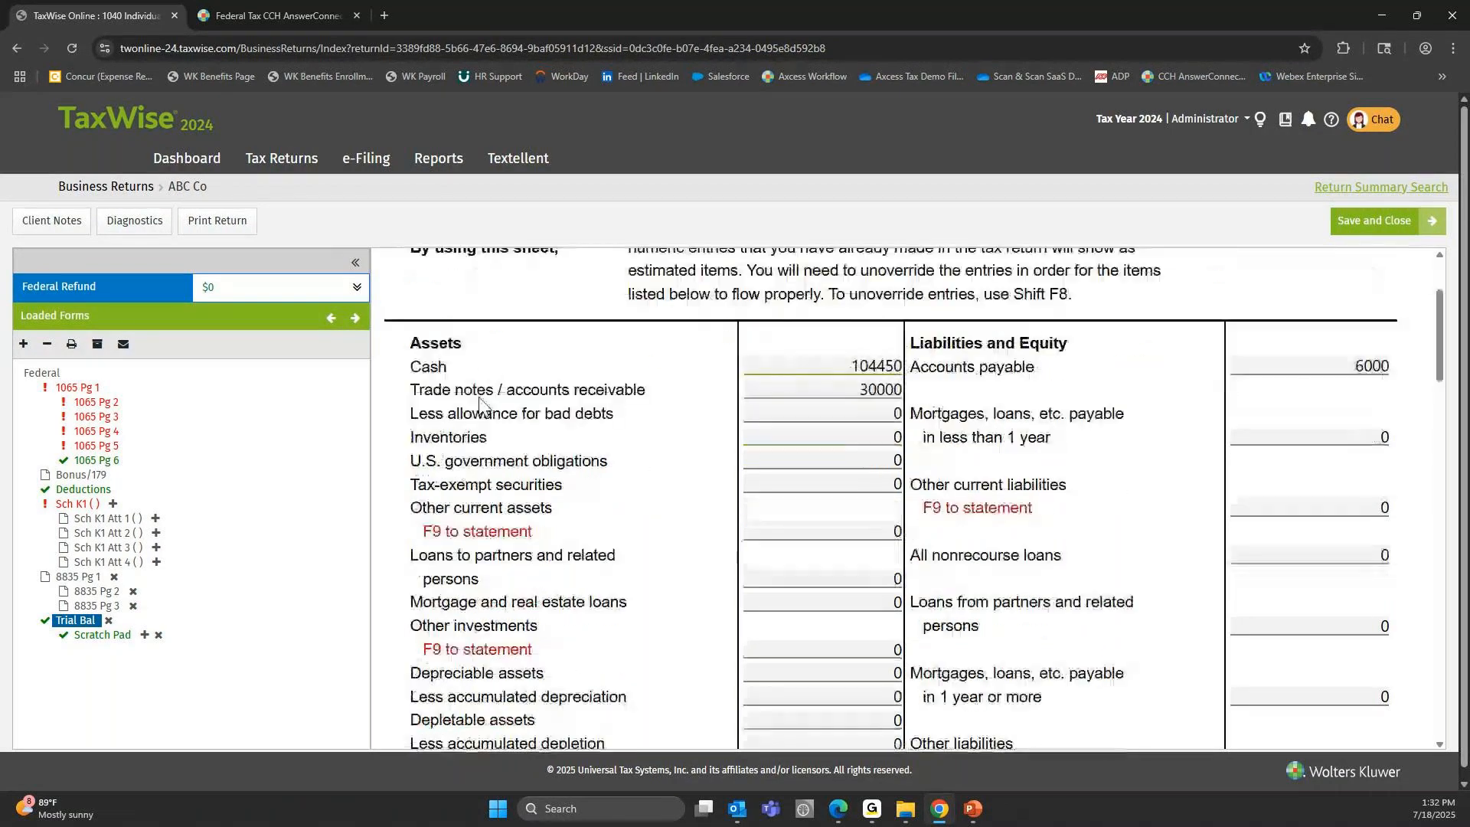
pyautogui.doubleClick(429, 342)
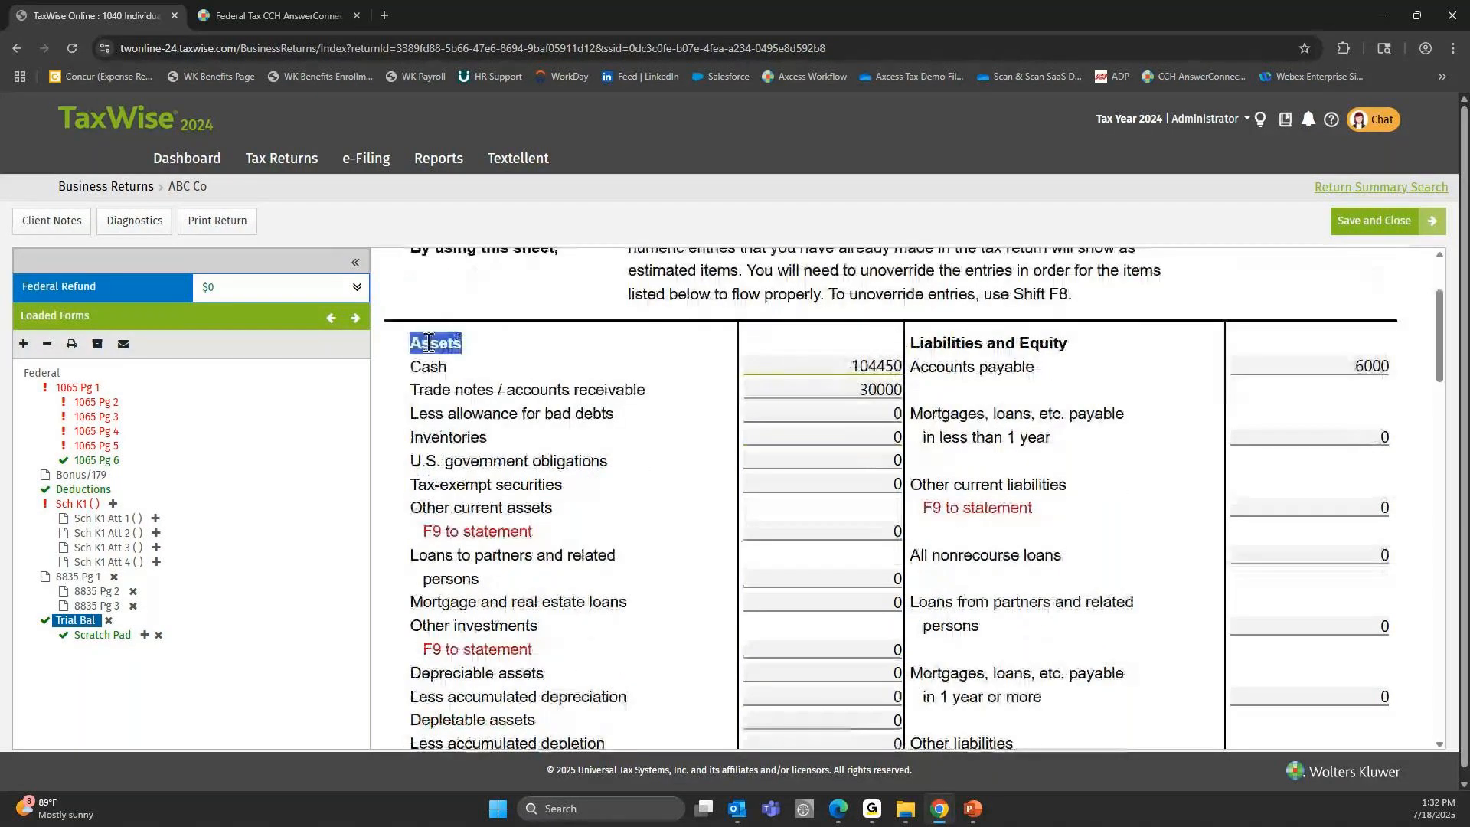
pyautogui.tripleClick(972, 341)
pyautogui.click(940, 348)
pyautogui.click(980, 812)
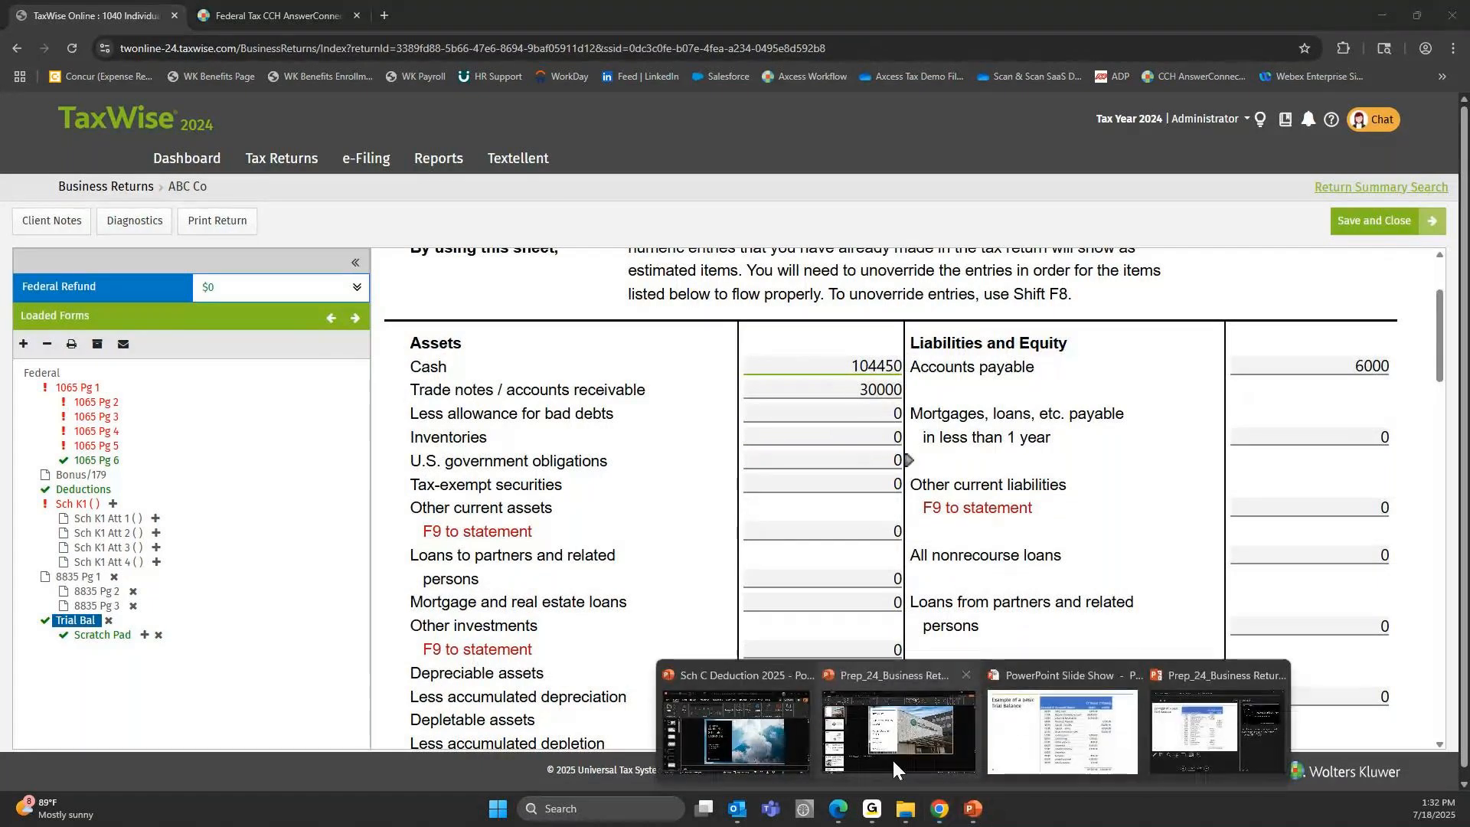
pyautogui.click(1017, 722)
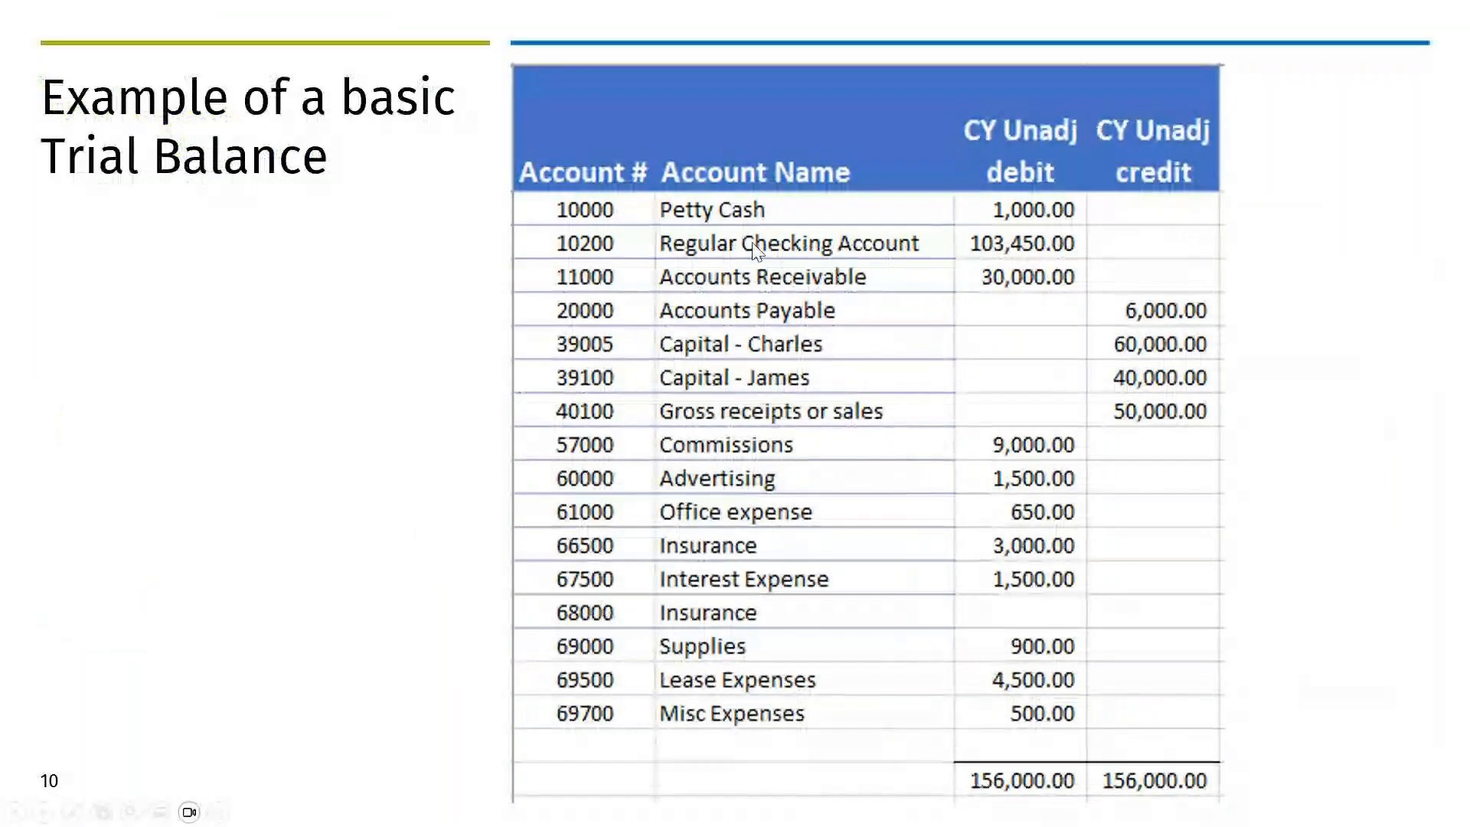
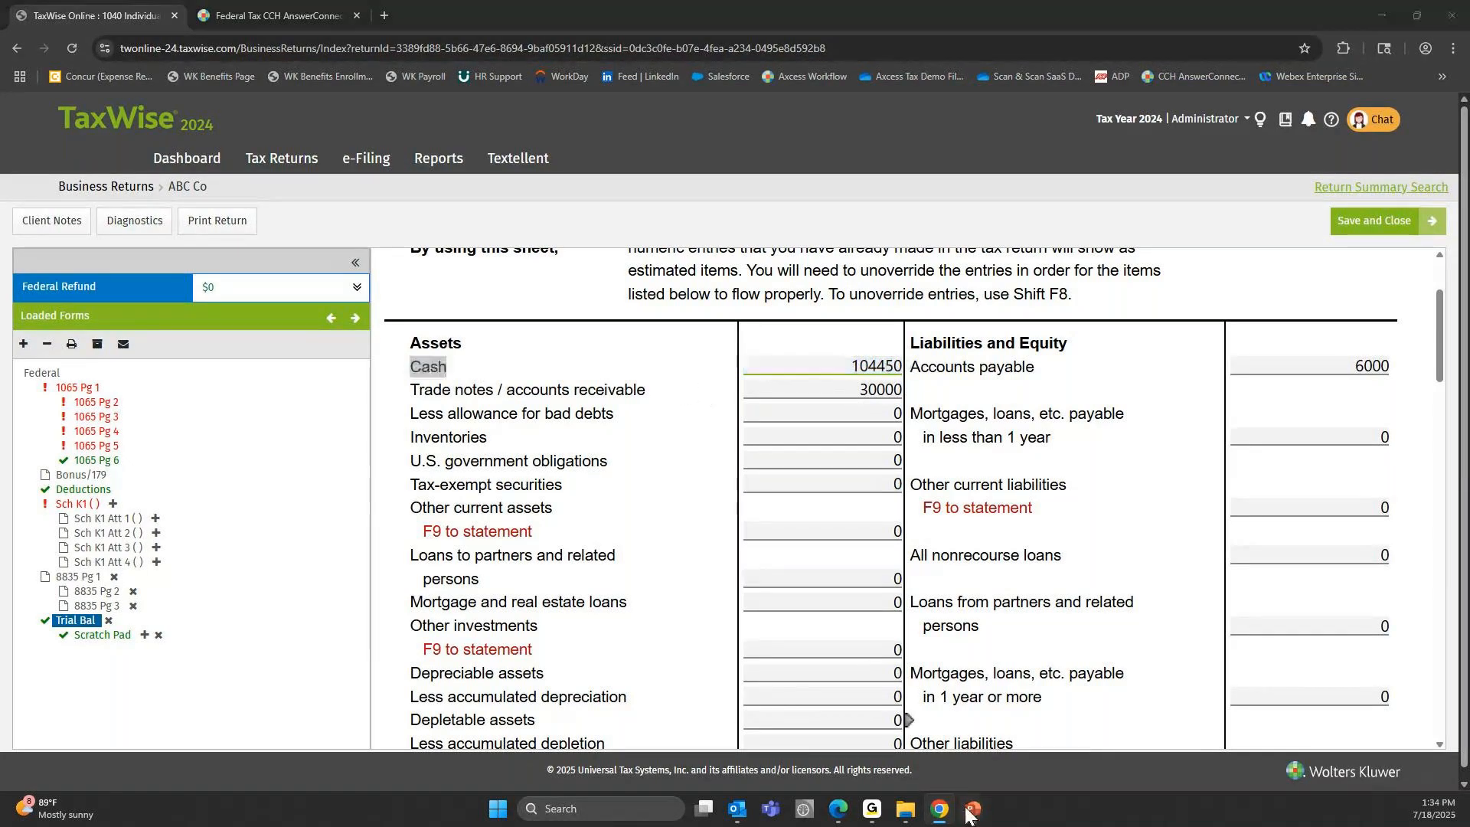
# Check the cash accounts on the PowerPoint trial balance slide, then return to TaxWise and open the detail sheet linked to Cash.
pyautogui.moveTo(973, 809)
pyautogui.click(1079, 673)
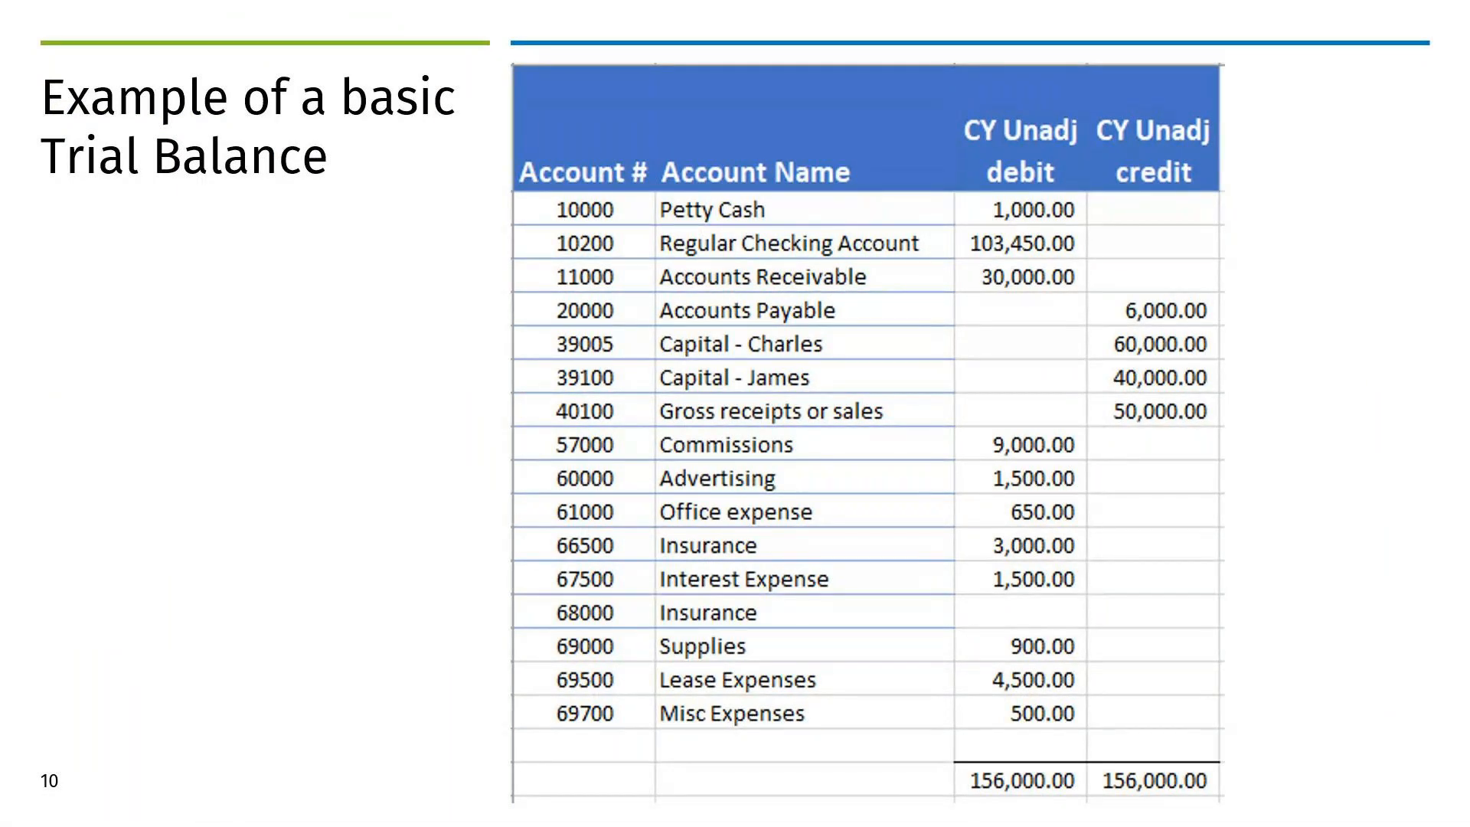
pyautogui.hotkey('alt', 'Tab')
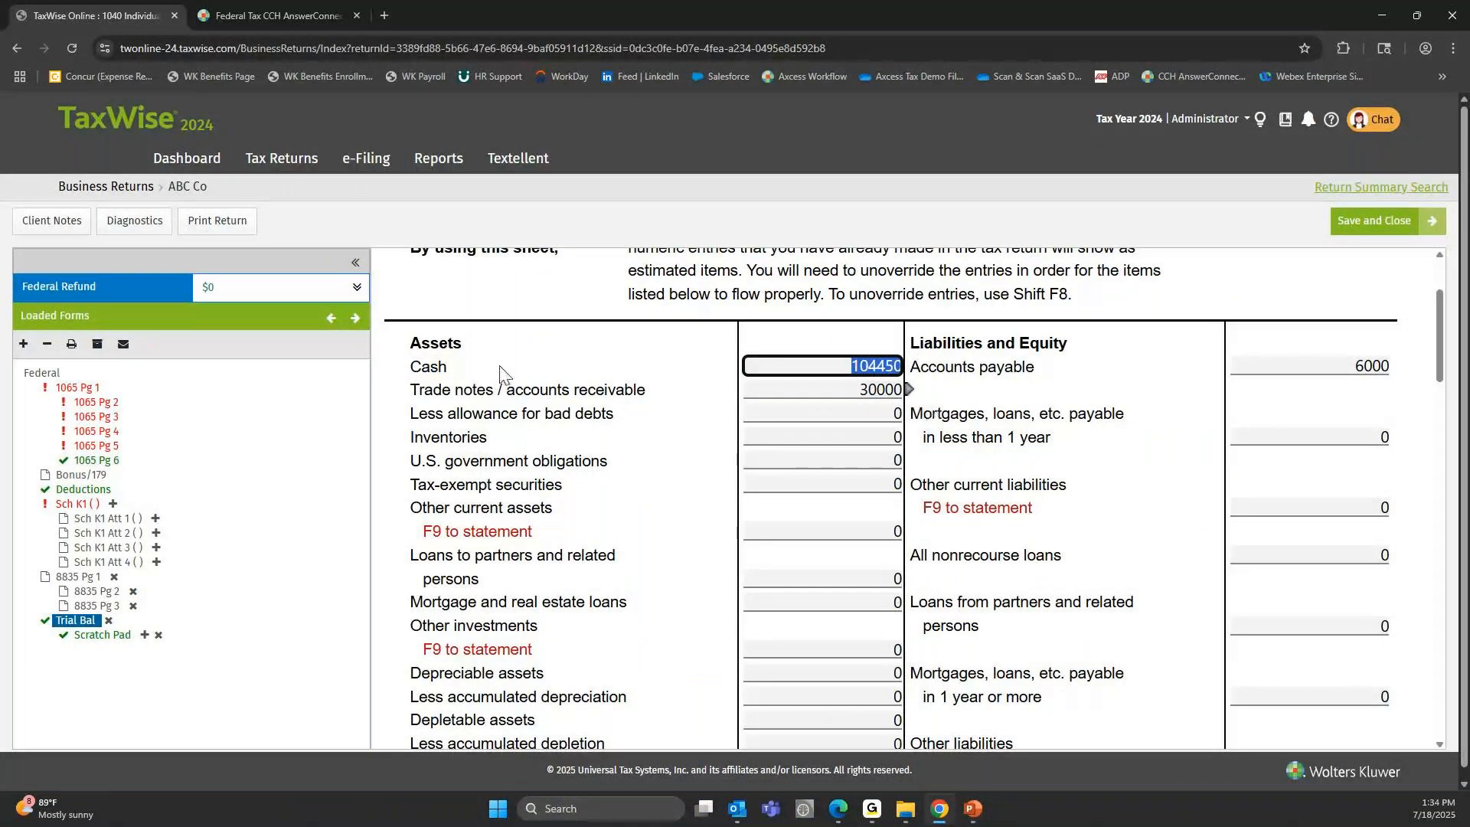
pyautogui.click(909, 370)
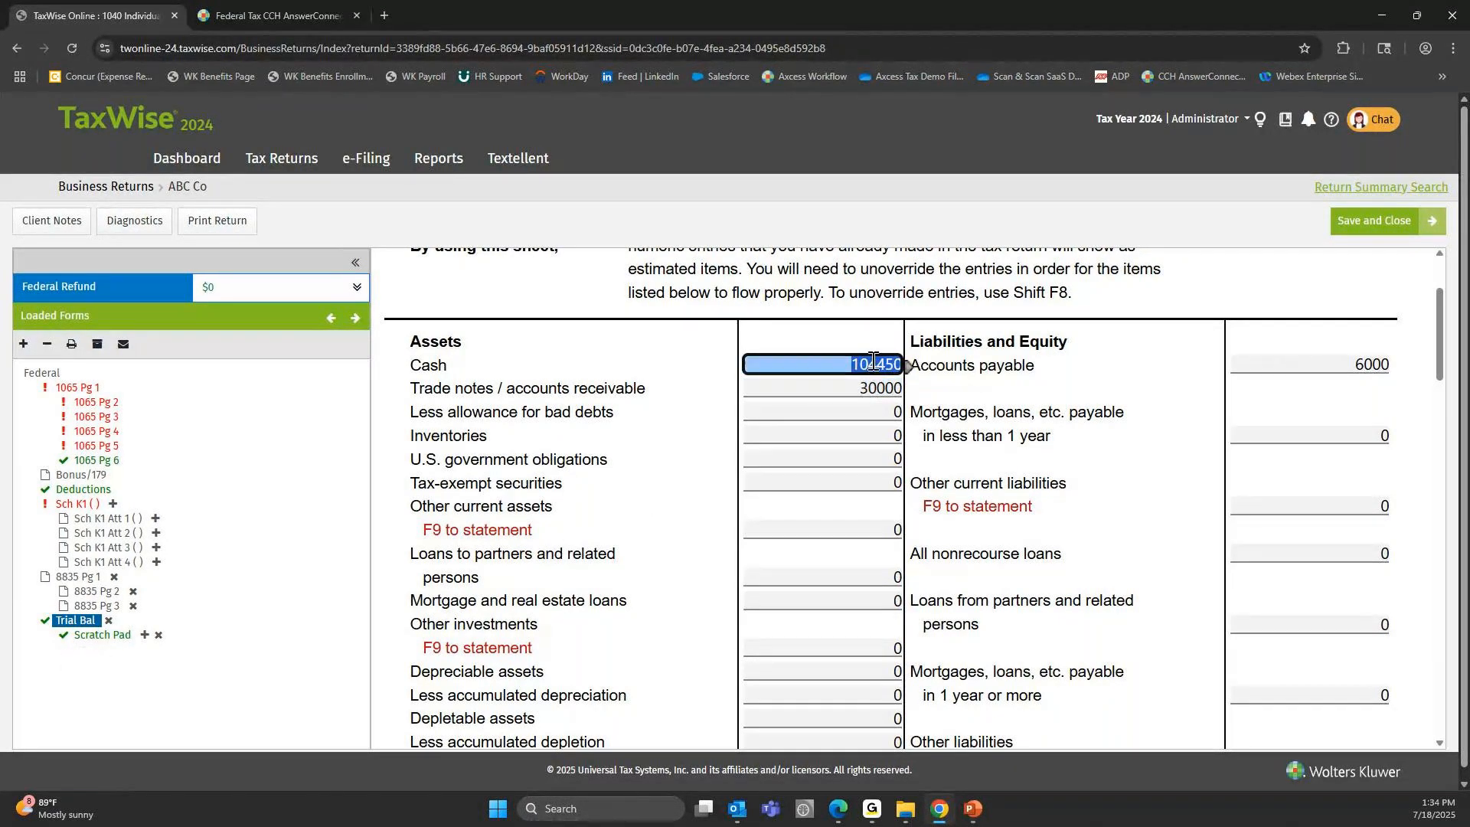
pyautogui.moveTo(909, 365)
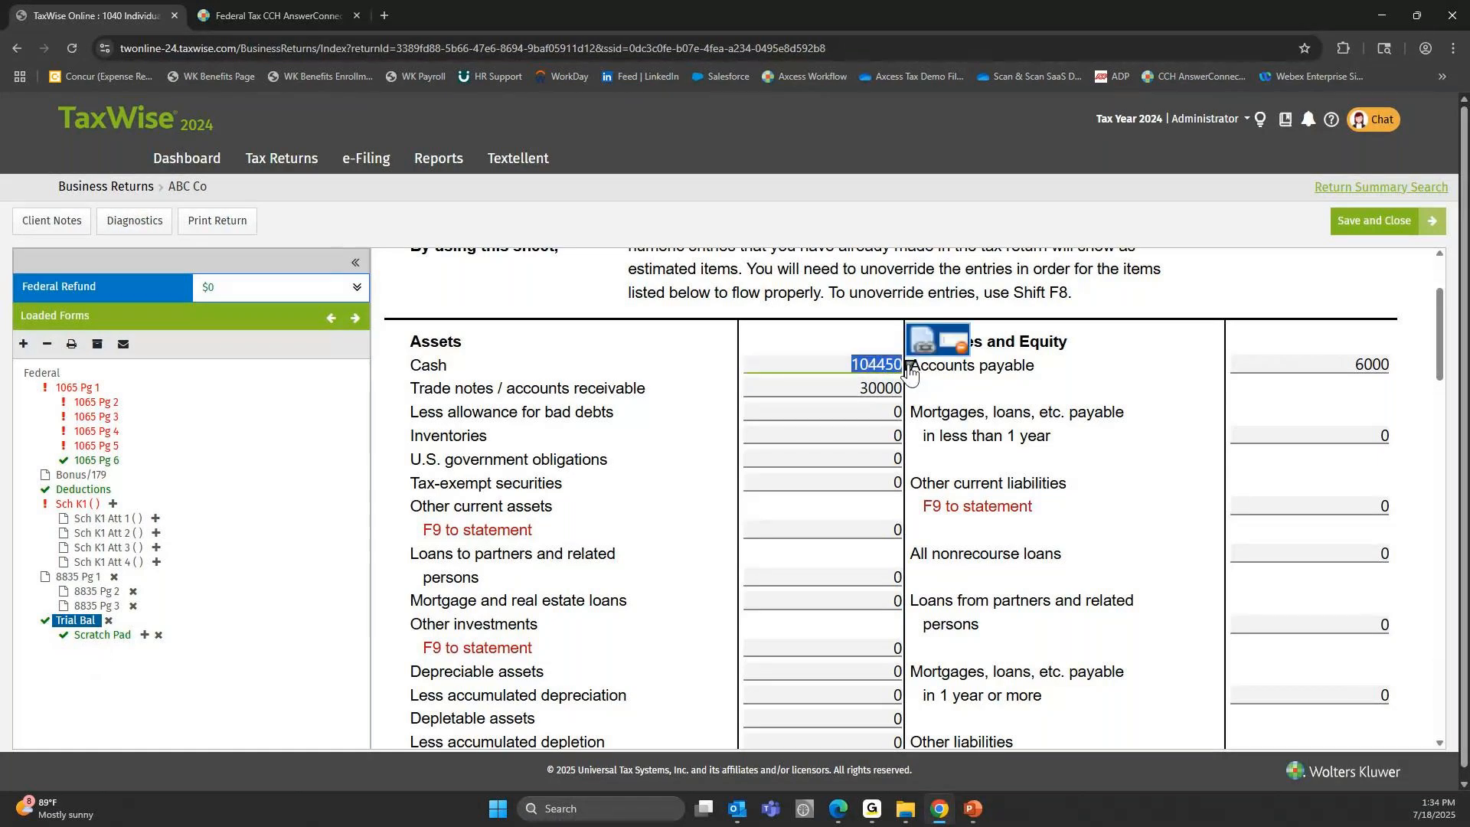
pyautogui.click(922, 350)
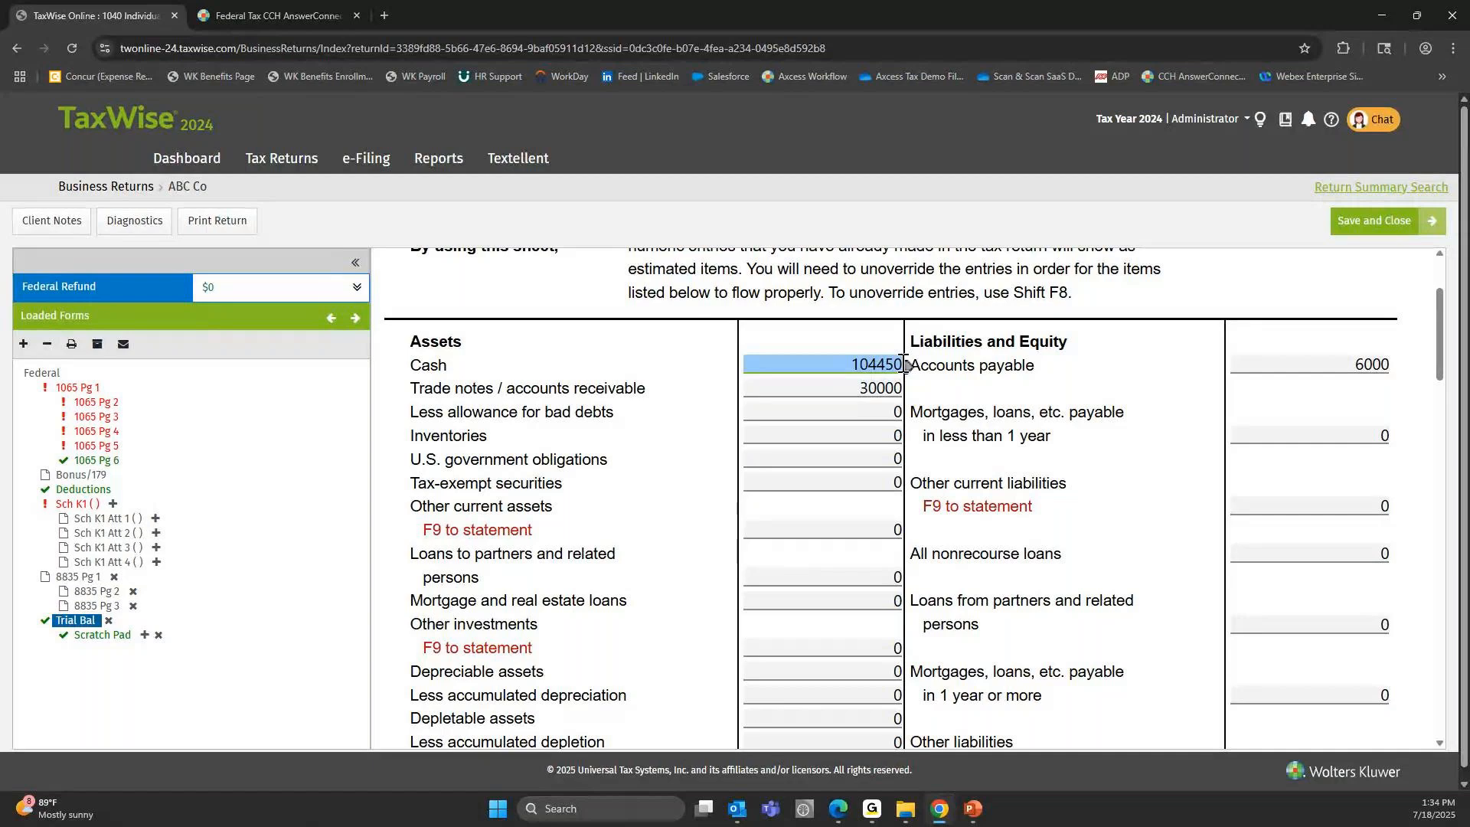
pyautogui.click(904, 365)
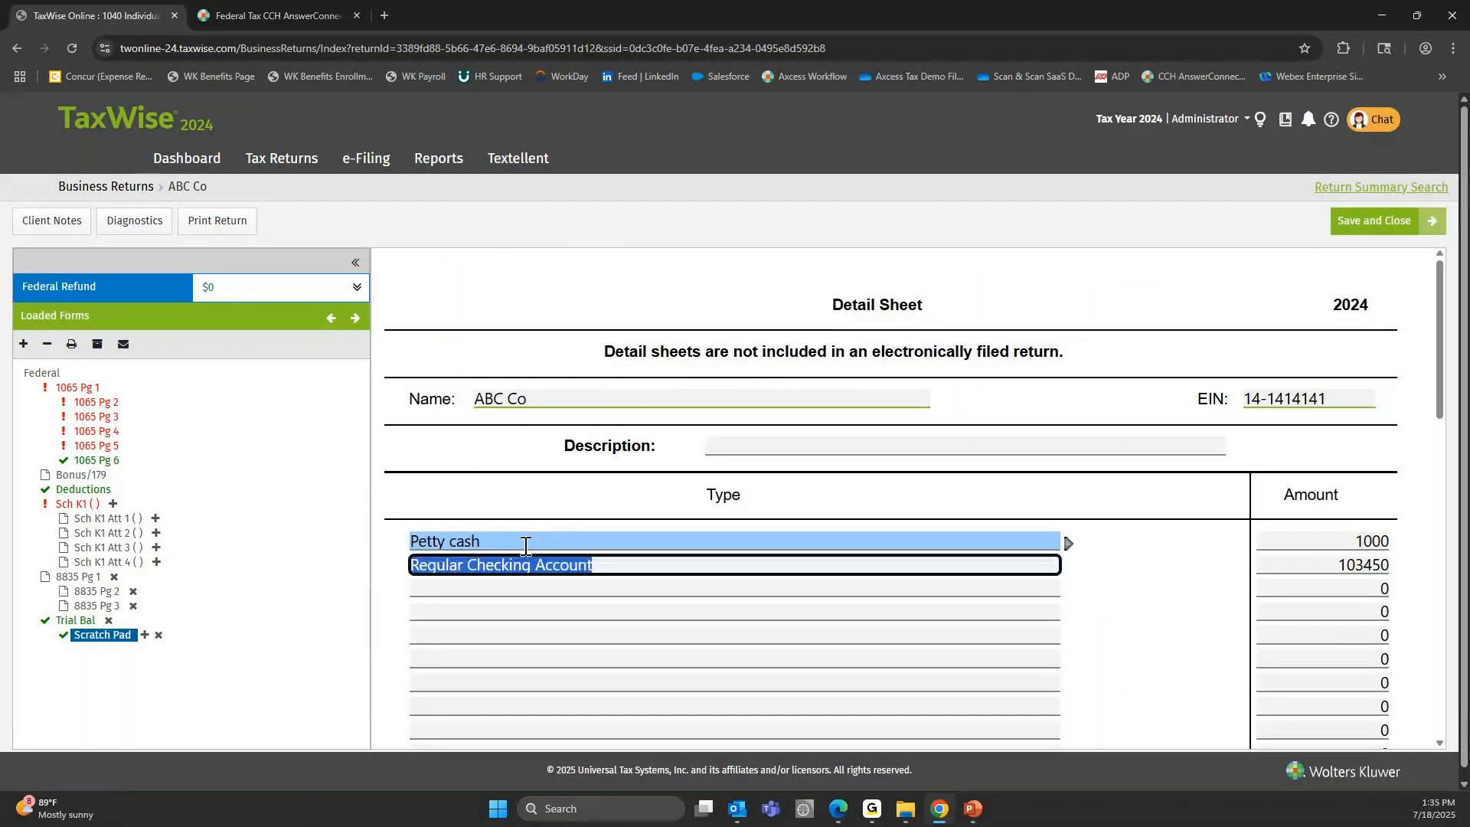
# Review the Petty cash and Regular Checking Account lines with their amounts on the Scratch Pad, and return to the Trial Bal form.
pyautogui.click(499, 541)
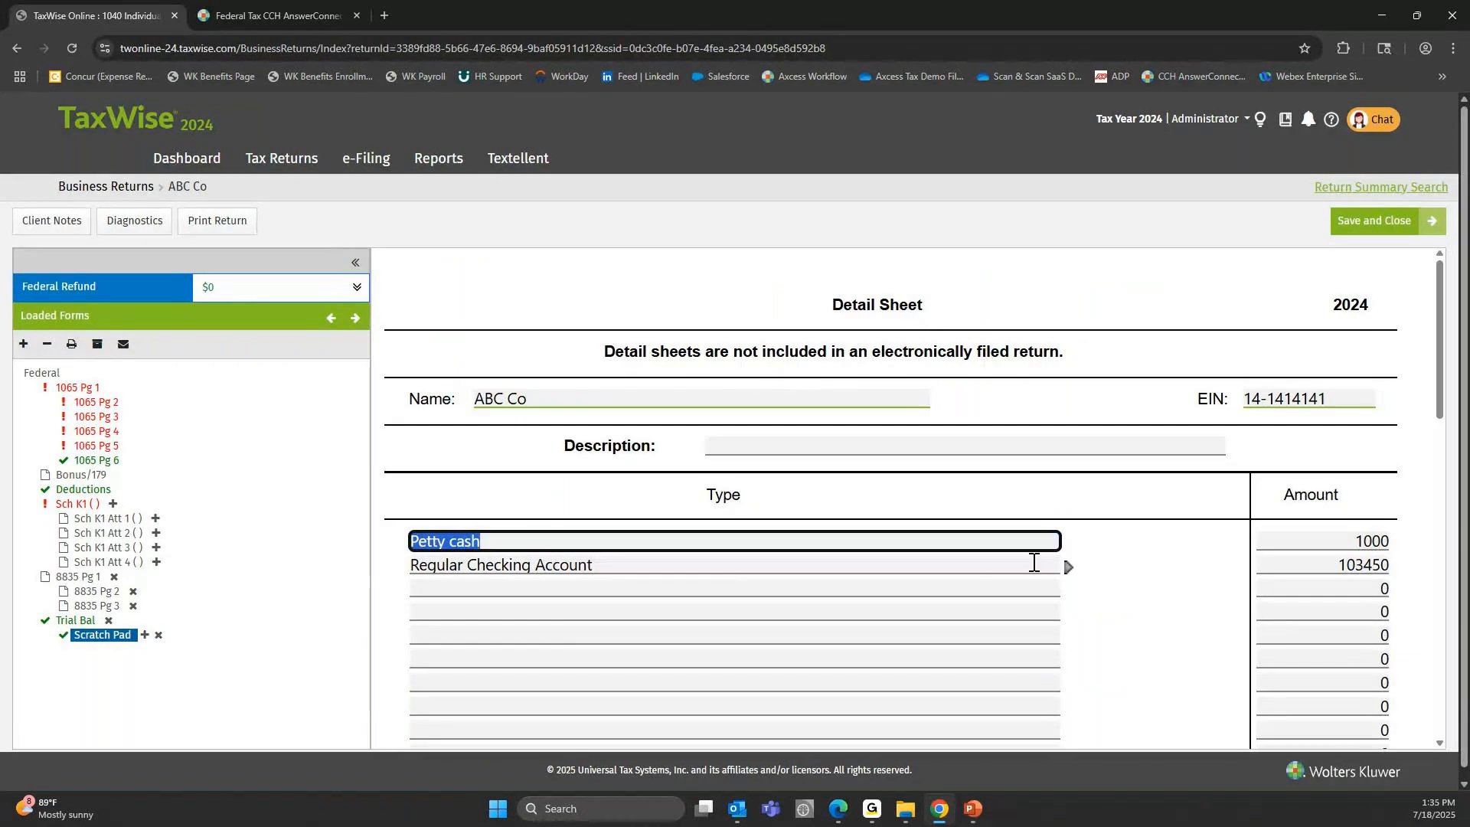
pyautogui.click(1359, 540)
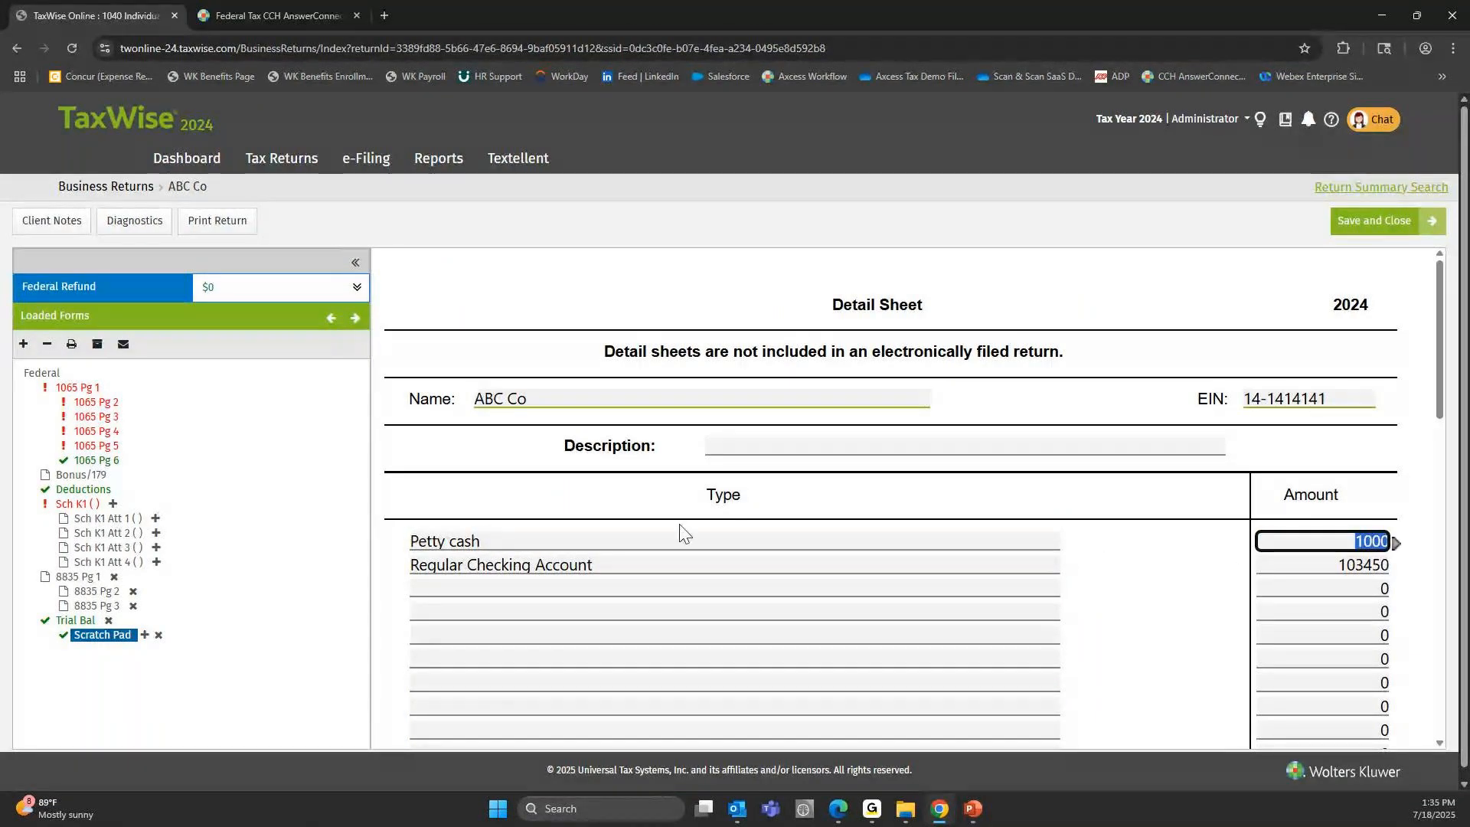
pyautogui.click(665, 566)
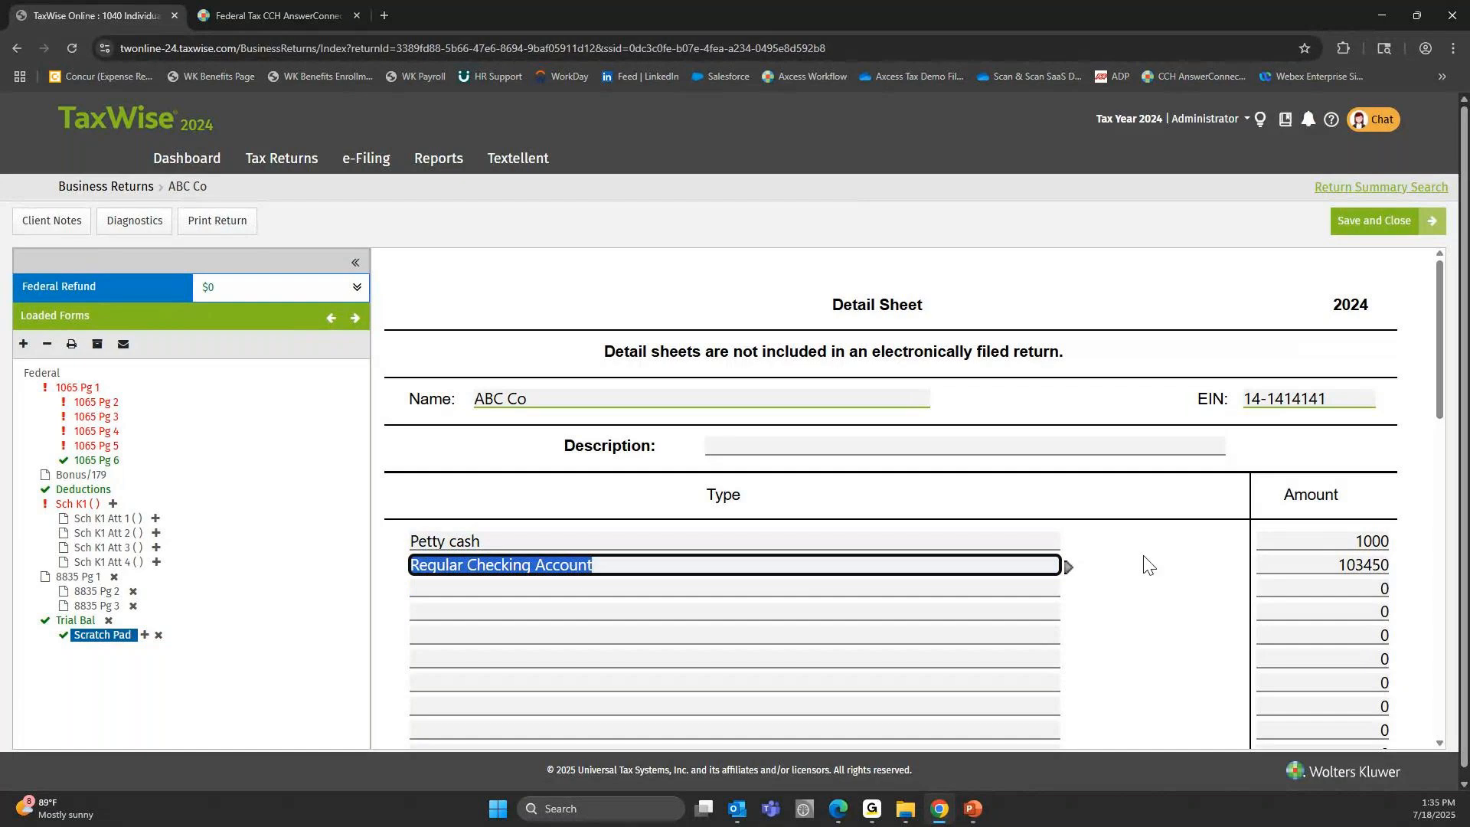
pyautogui.click(1320, 563)
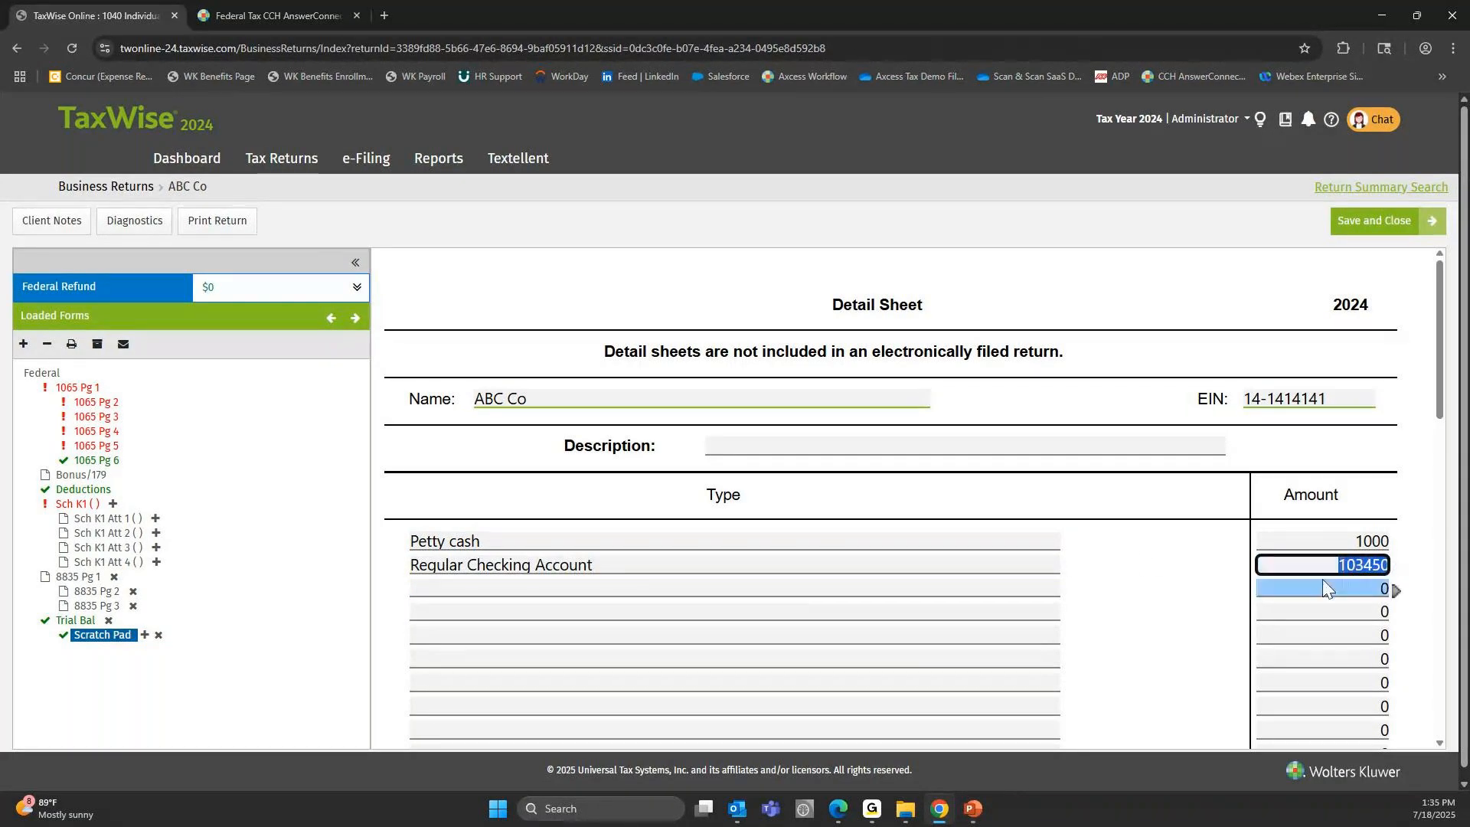
pyautogui.click(75, 620)
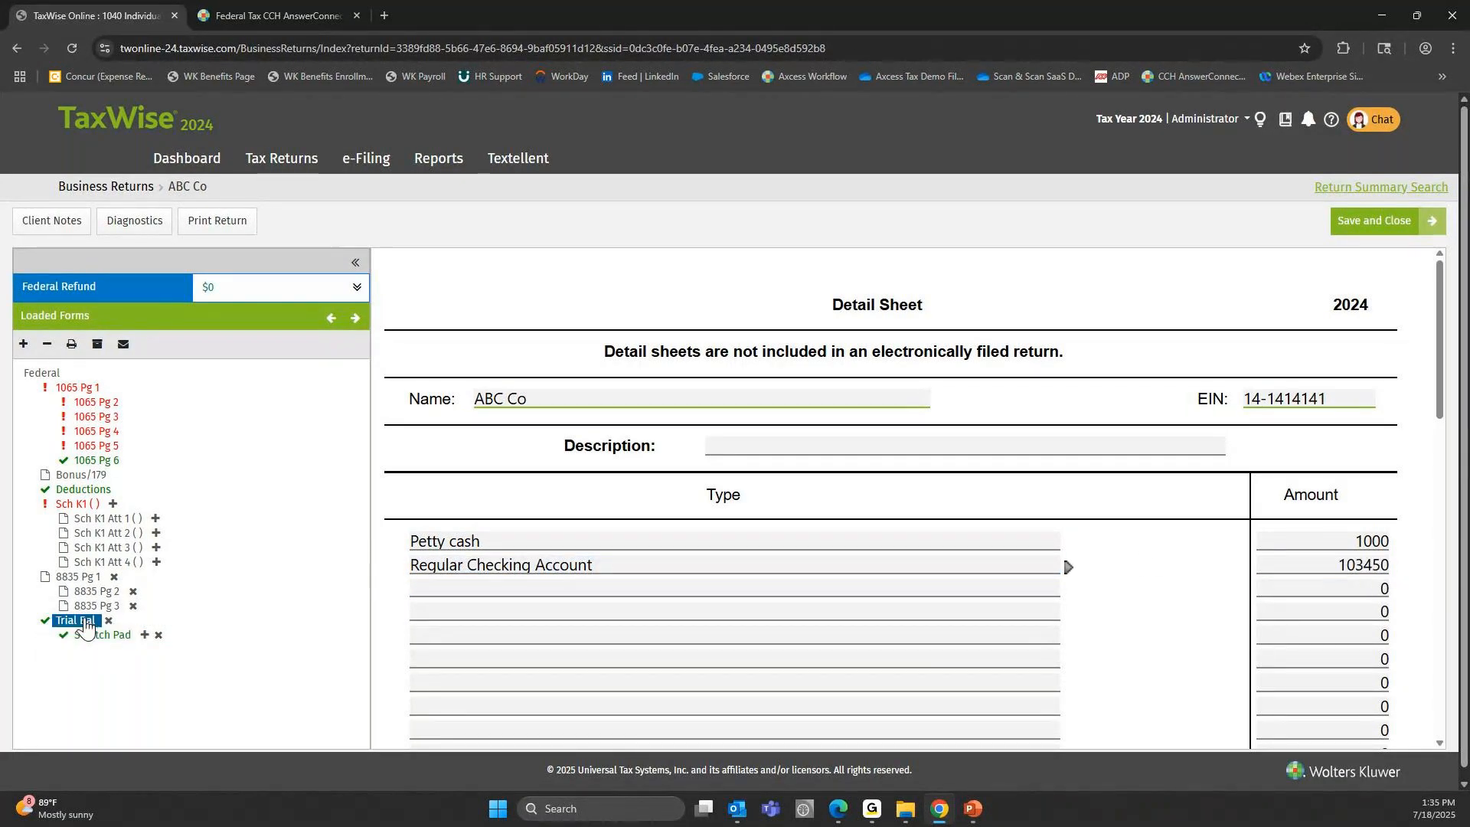
# Compare the trade notes / accounts receivable entry in TaxWise with Accounts Receivable on the PowerPoint trial balance slide.
pyautogui.click(818, 536)
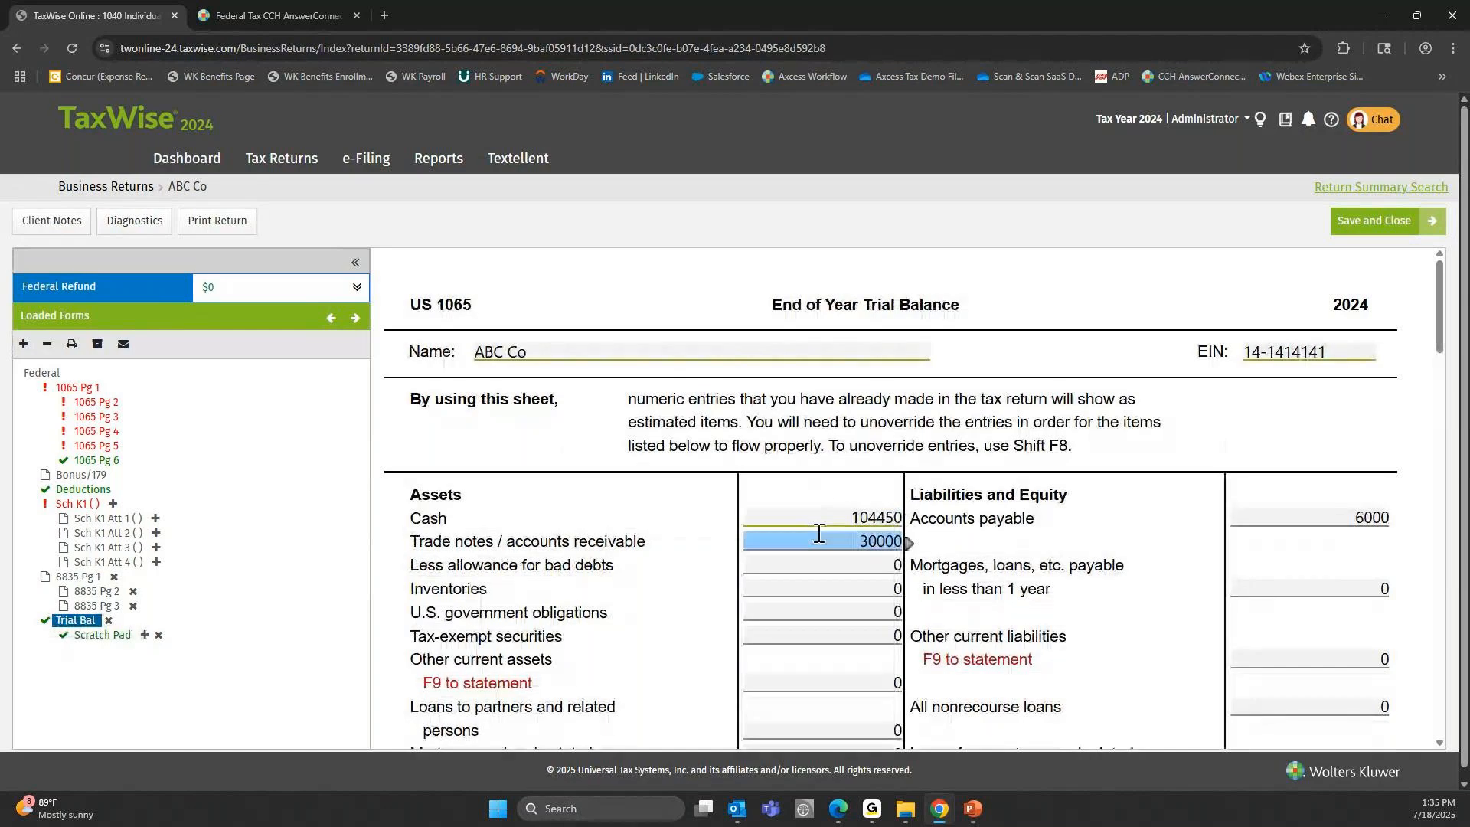
pyautogui.click(896, 683)
pyautogui.moveTo(973, 822)
pyautogui.click(1057, 715)
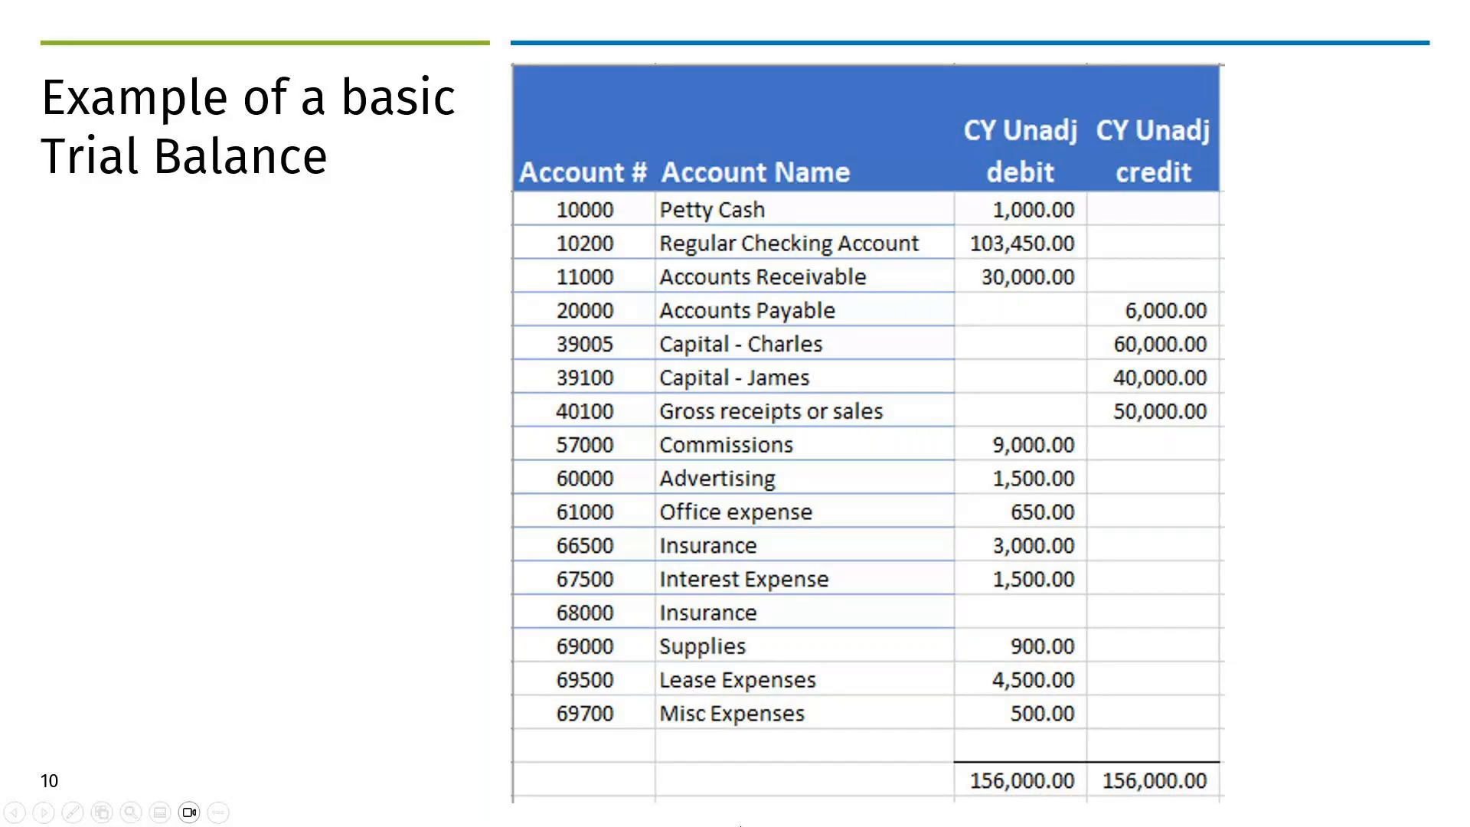
pyautogui.hotkey('alt', 'Tab')
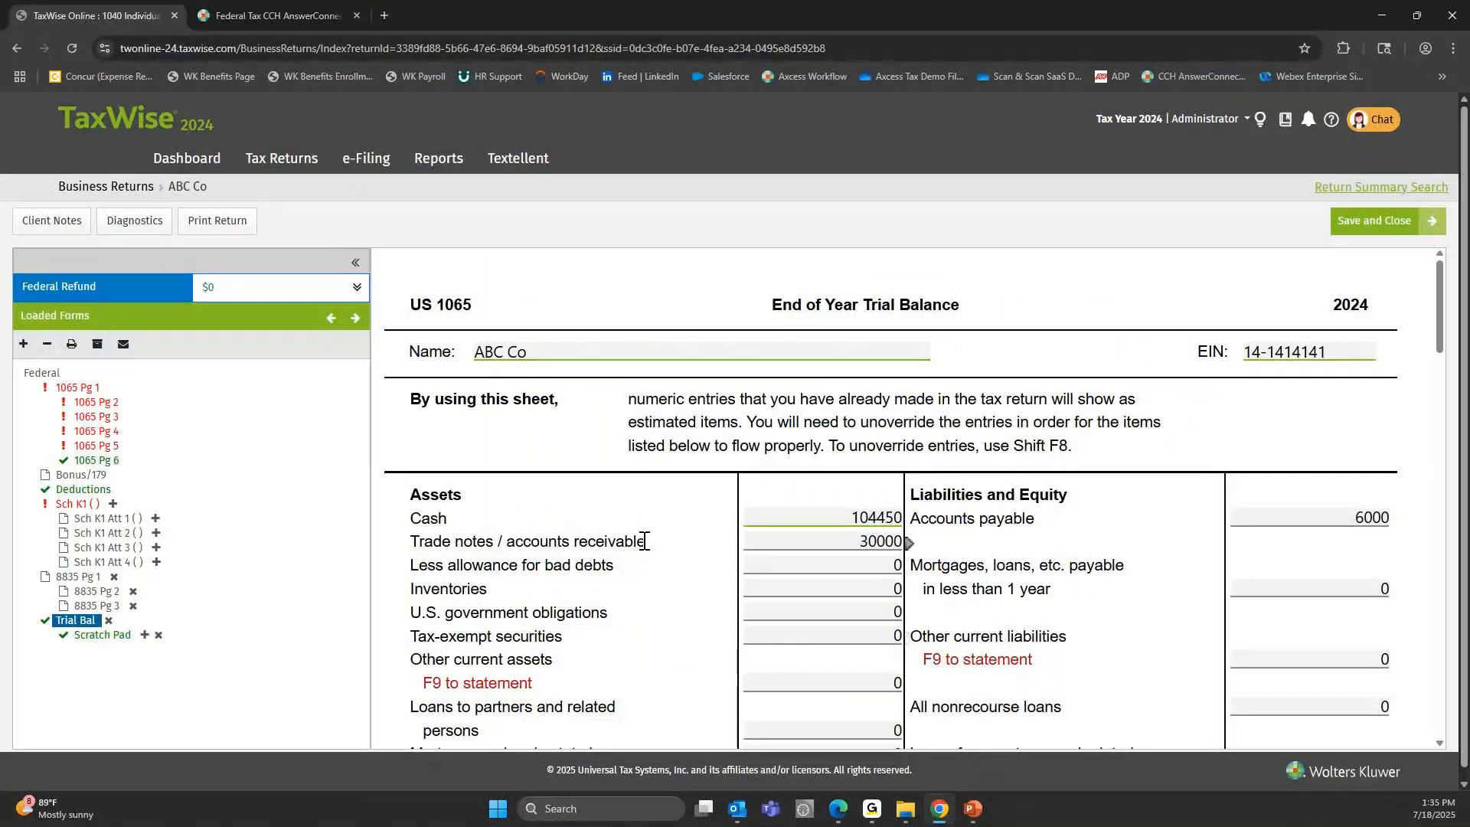
pyautogui.click(844, 539)
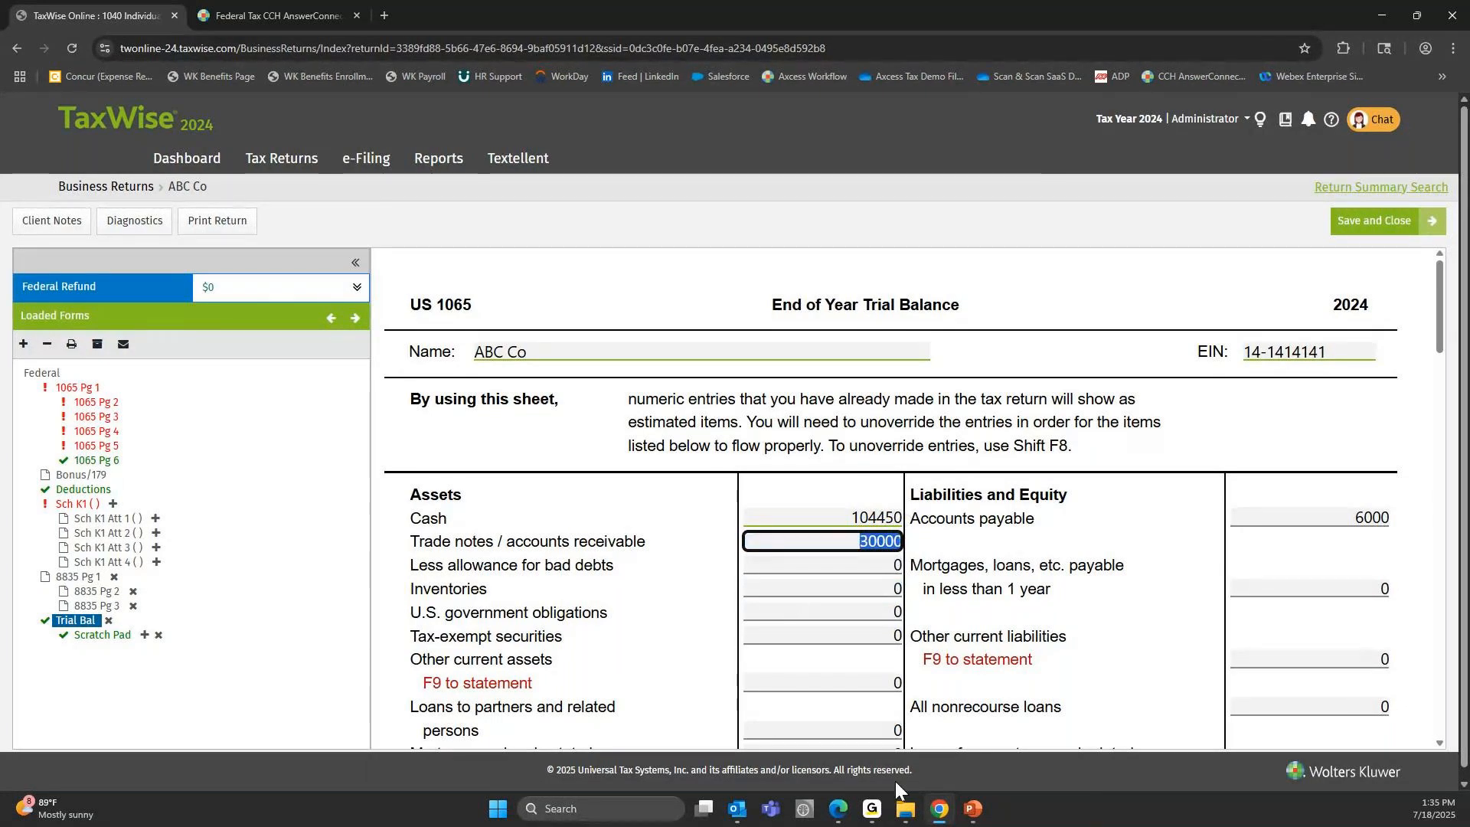
# Check Accounts Payable on the PowerPoint slide against the accounts payable entry on the TaxWise Trial Bal form.
pyautogui.click(972, 809)
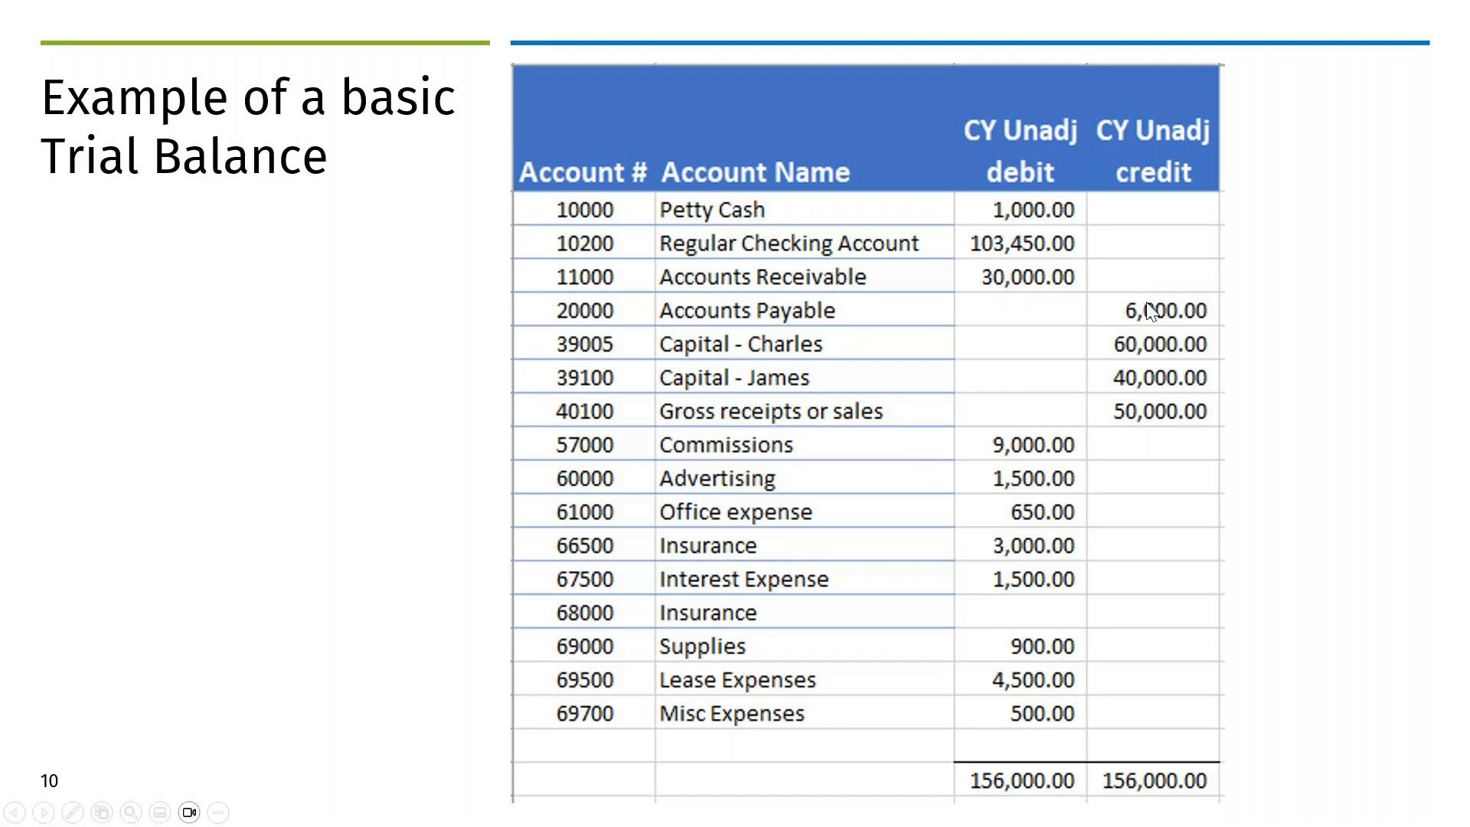
pyautogui.hotkey('alt', 'Tab')
pyautogui.click(1313, 514)
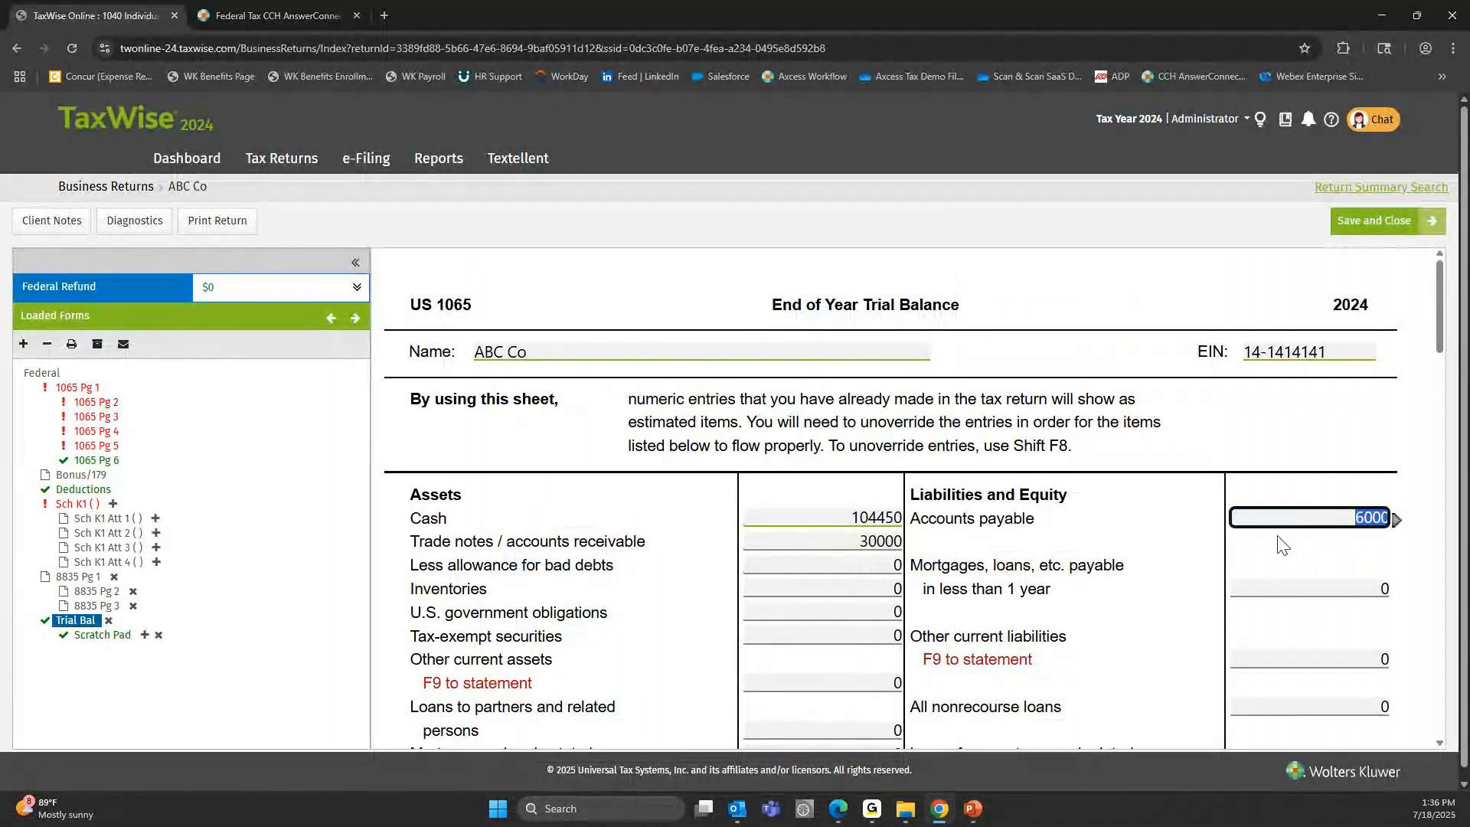
# Examine the other current assets, depletable assets, accumulated depletion and other assets lines on the Trial Bal form.
pyautogui.scroll(-3, 716, 362)
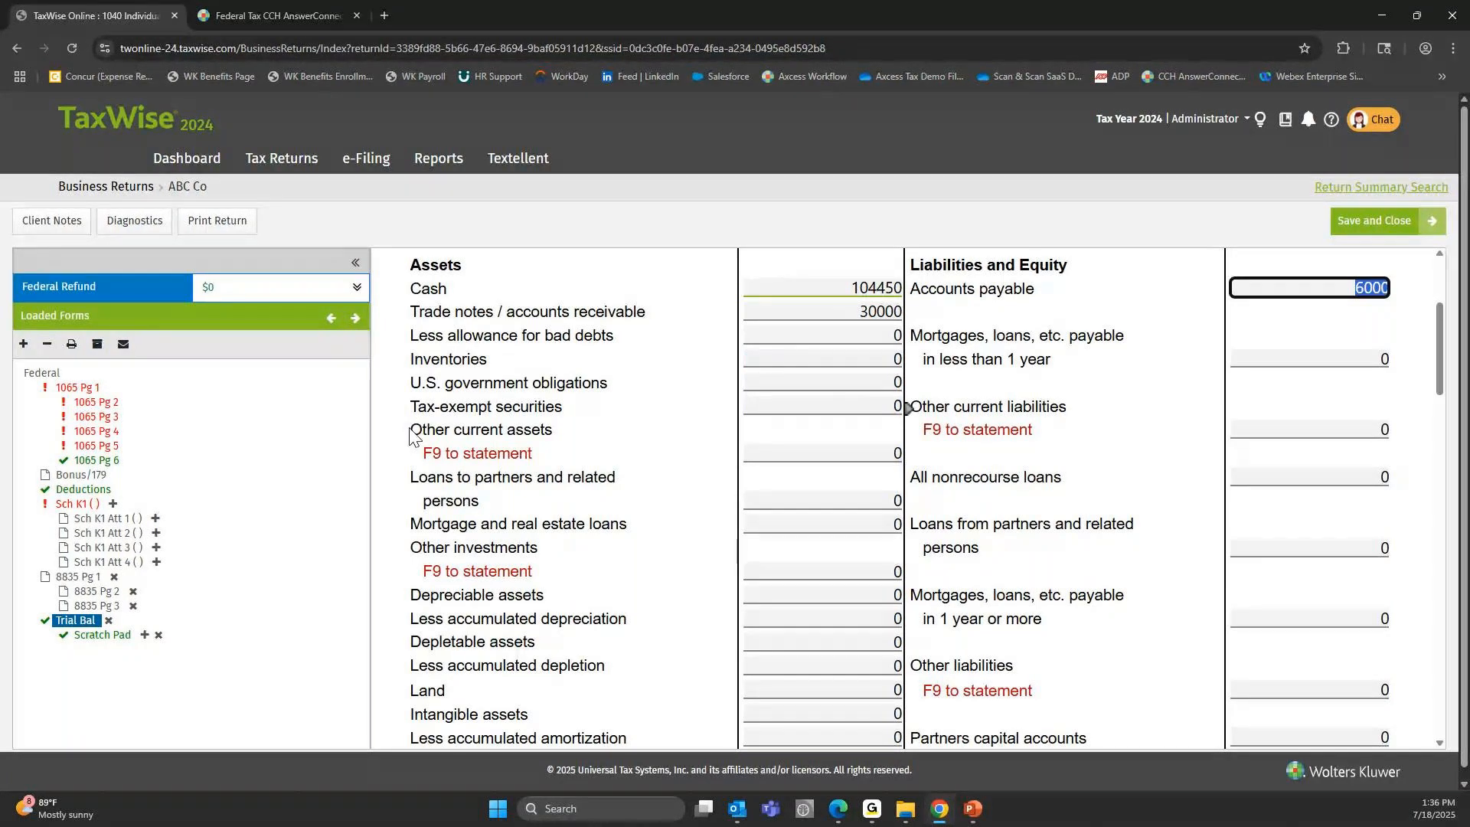
pyautogui.moveTo(413, 437); pyautogui.dragTo(552, 432)
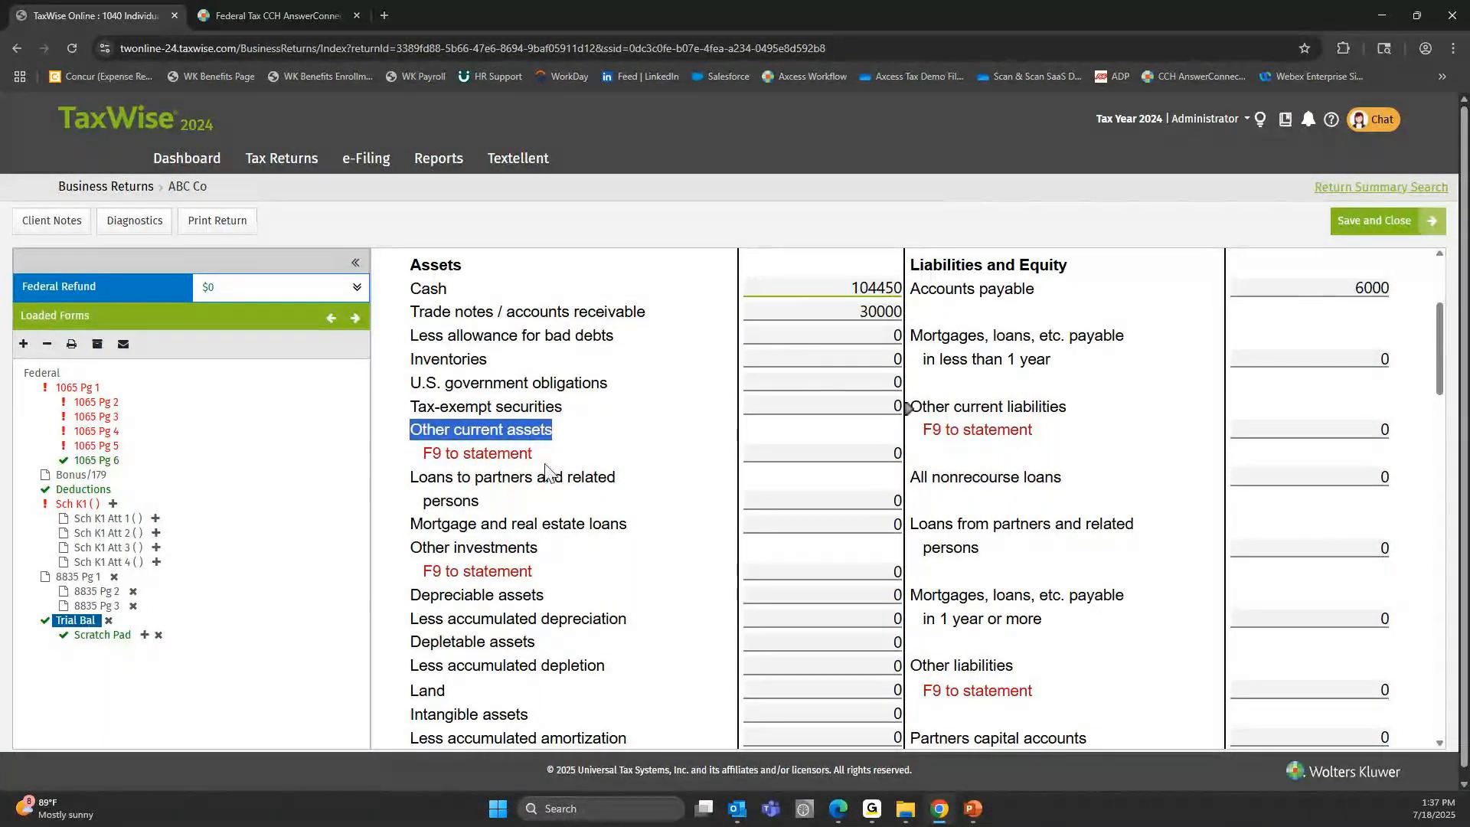
pyautogui.scroll(-1, 705, 578)
pyautogui.click(785, 576)
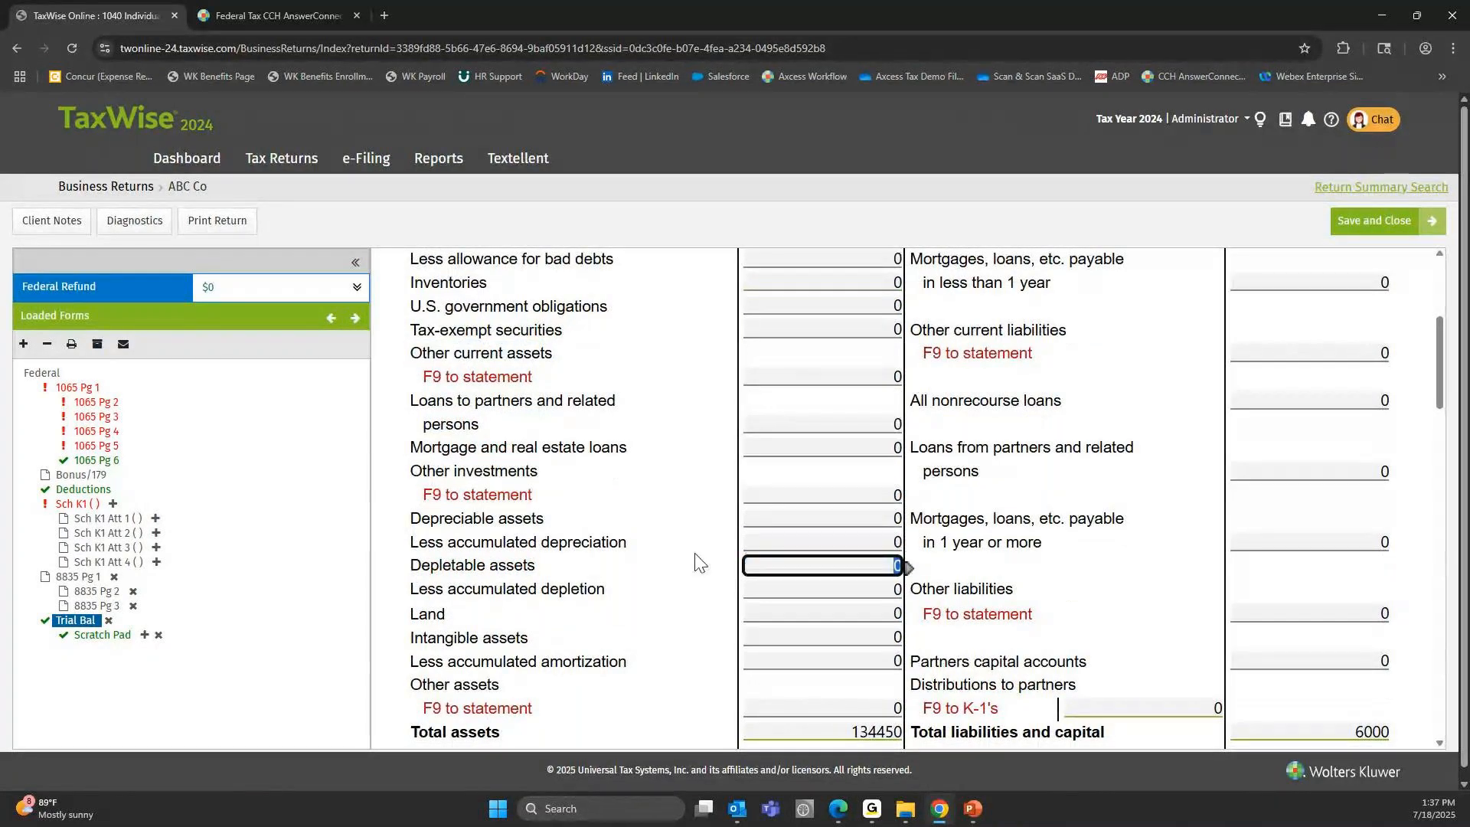
pyautogui.press('Tab')
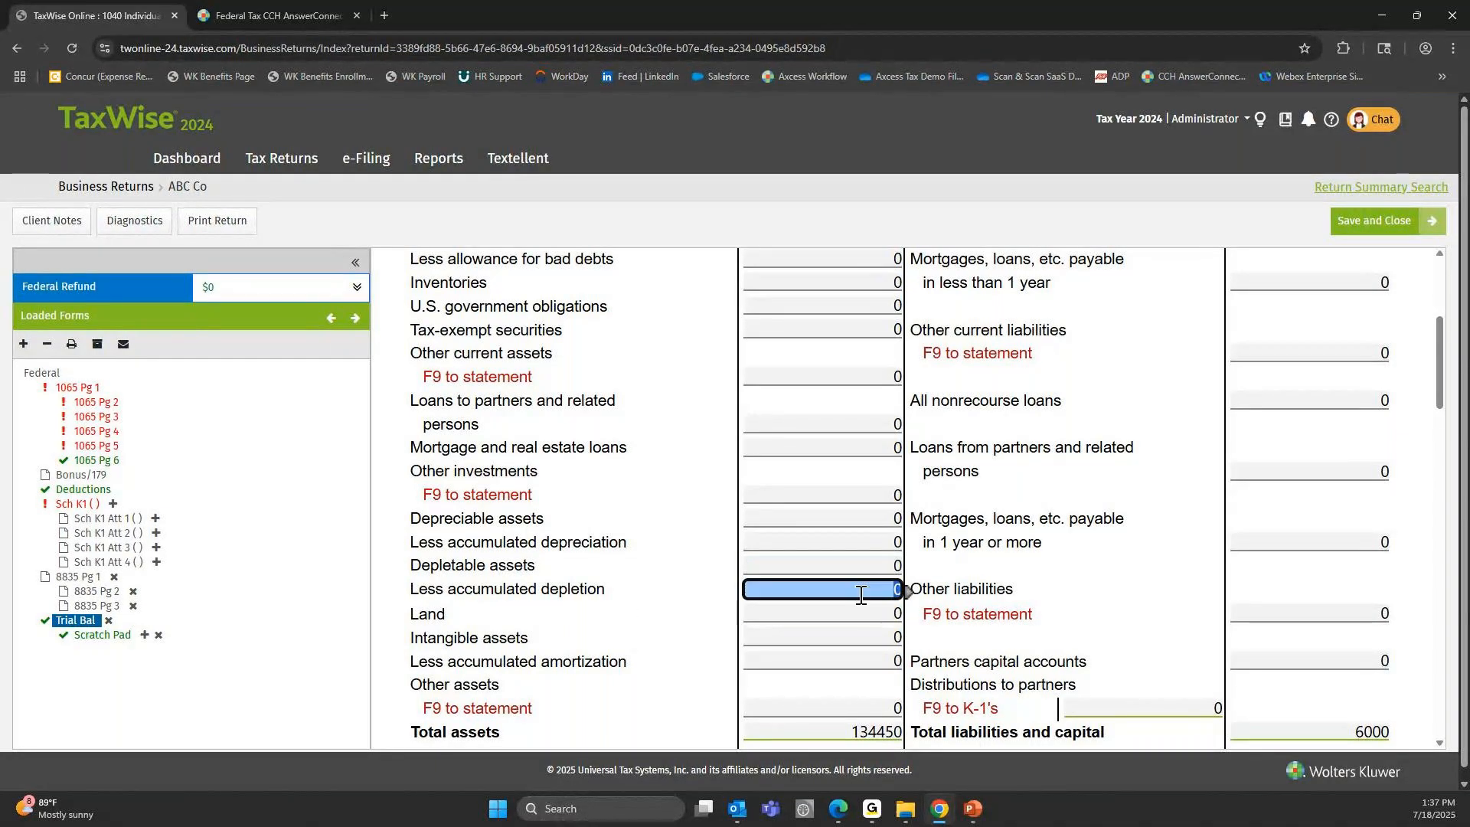
pyautogui.moveTo(452, 590); pyautogui.dragTo(603, 589)
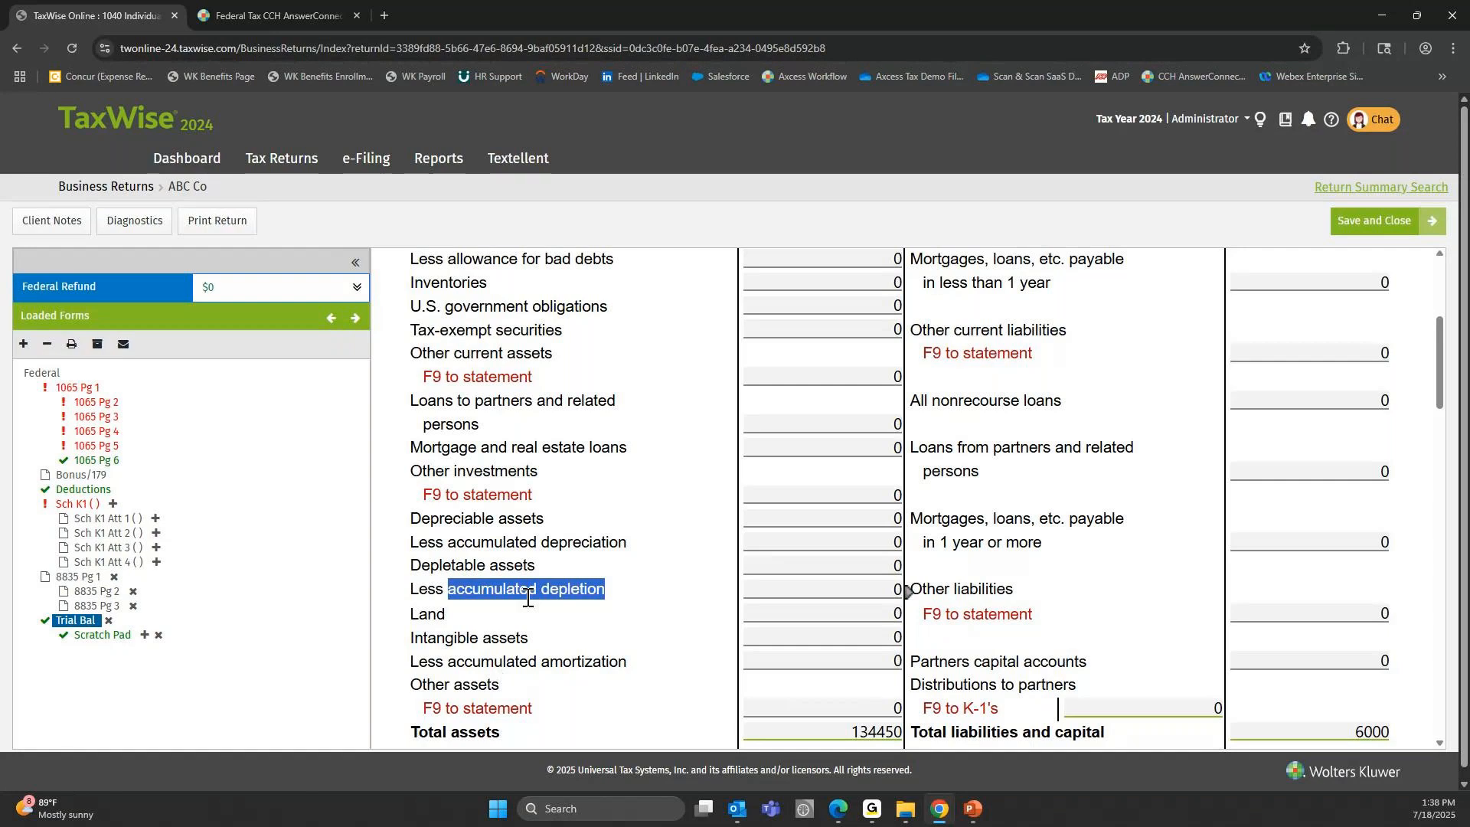
pyautogui.click(455, 591)
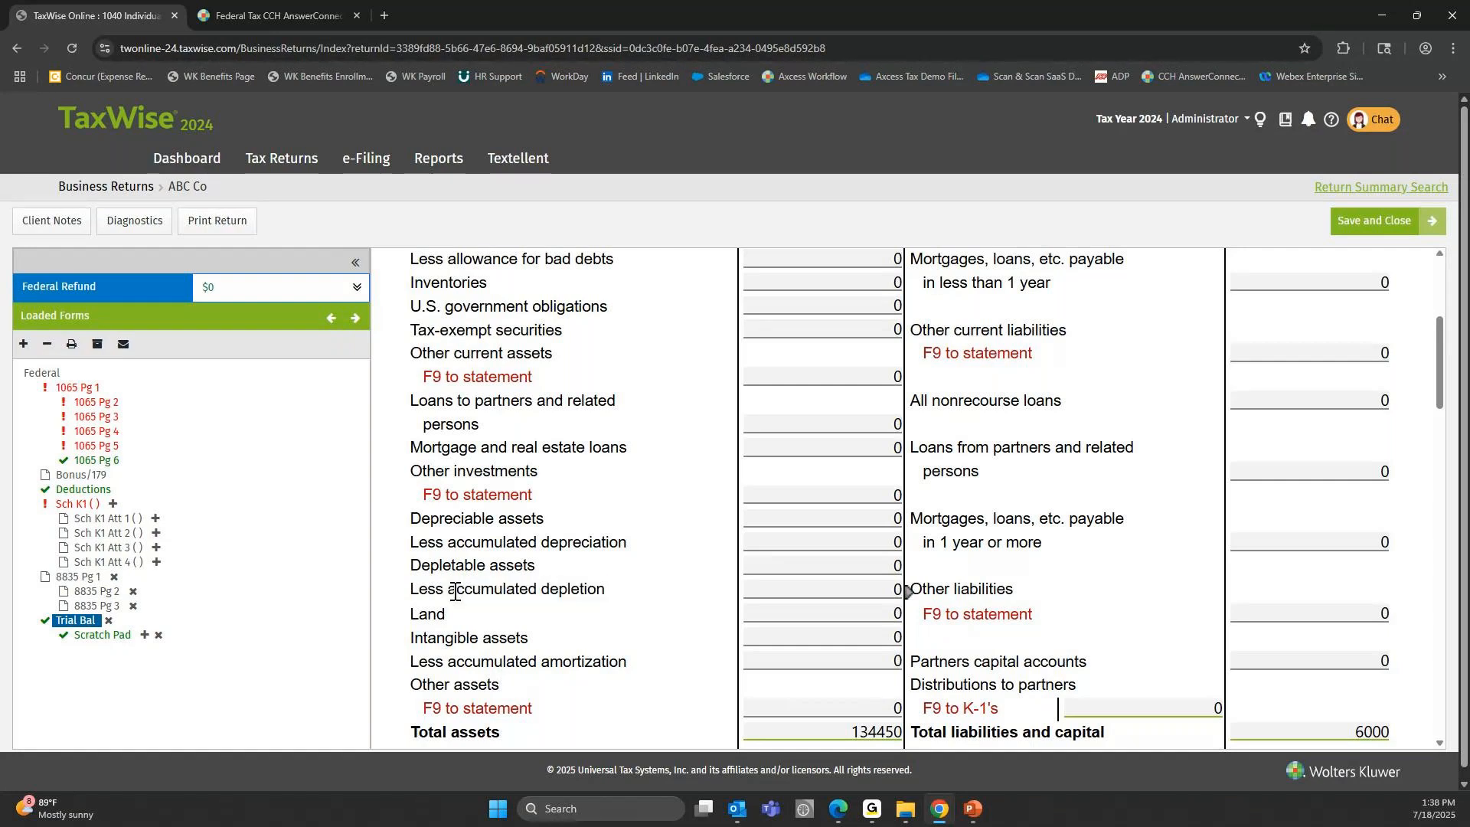
pyautogui.moveTo(454, 591); pyautogui.dragTo(623, 612)
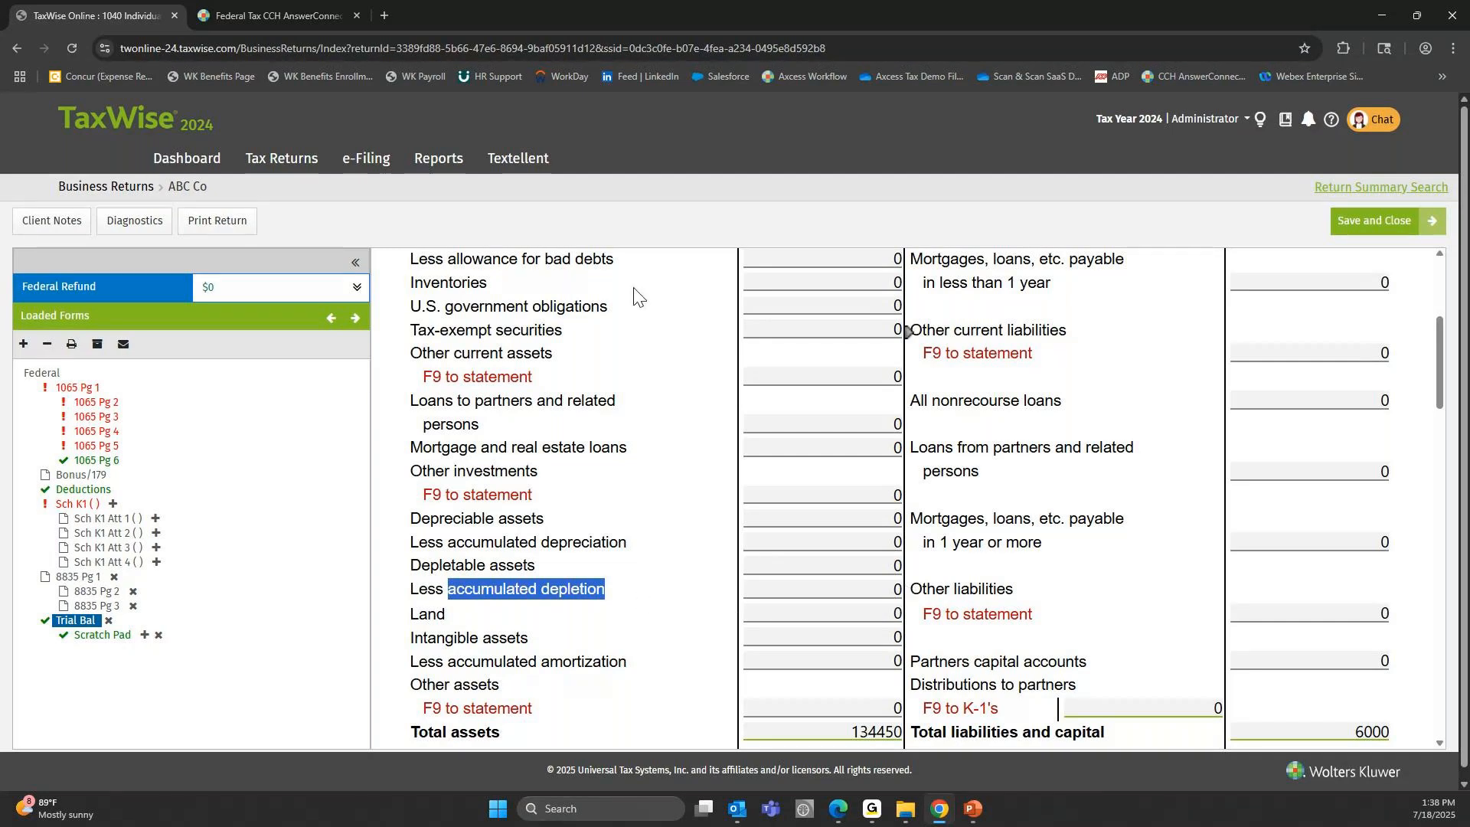
pyautogui.click(841, 713)
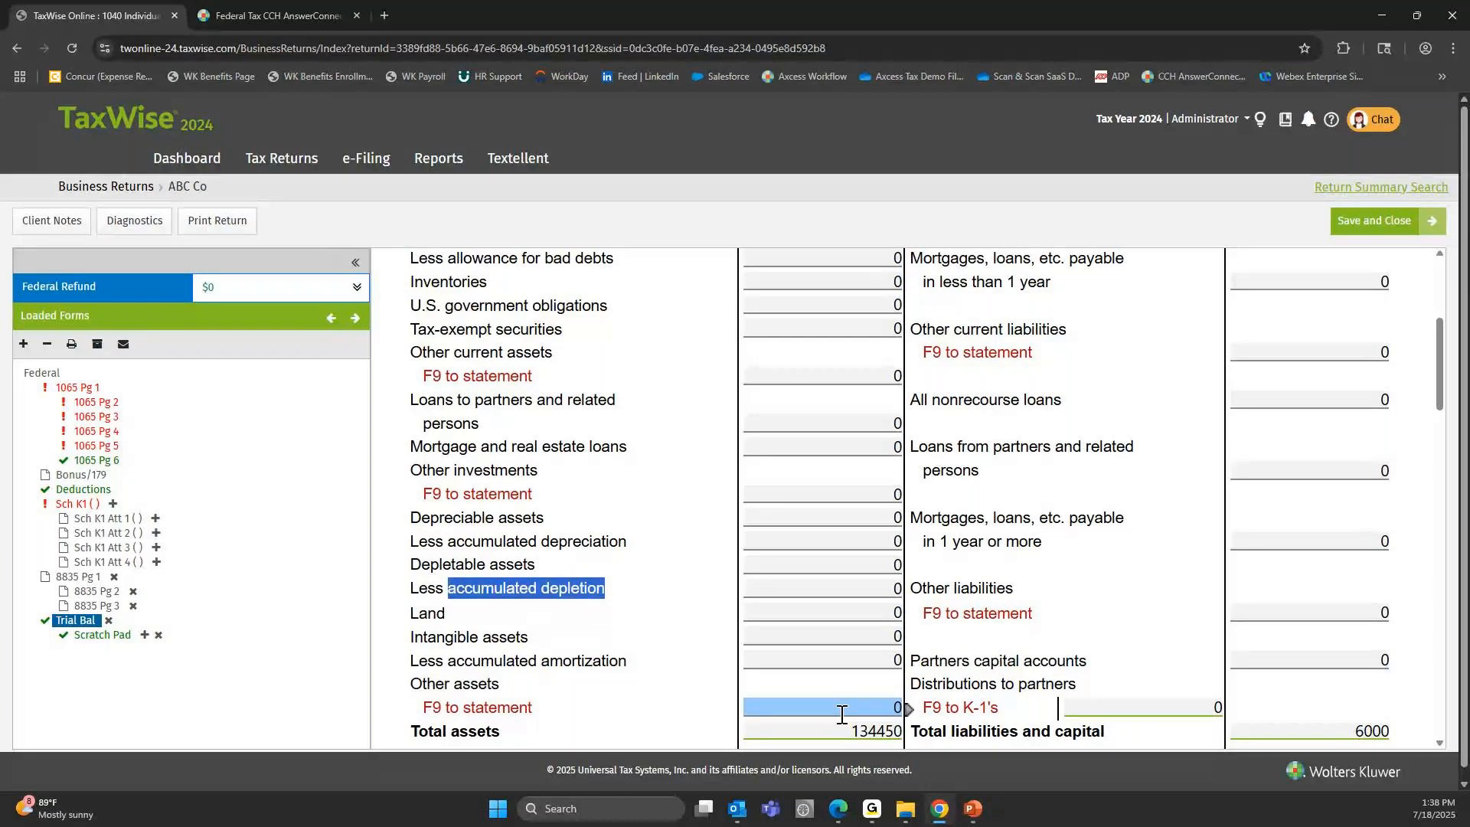
pyautogui.scroll(-3, 842, 713)
pyautogui.click(847, 507)
# Review the accounts payable, other current liabilities and other liabilities lines in the Liabilities and Equity section.
pyautogui.scroll(6, 1294, 487)
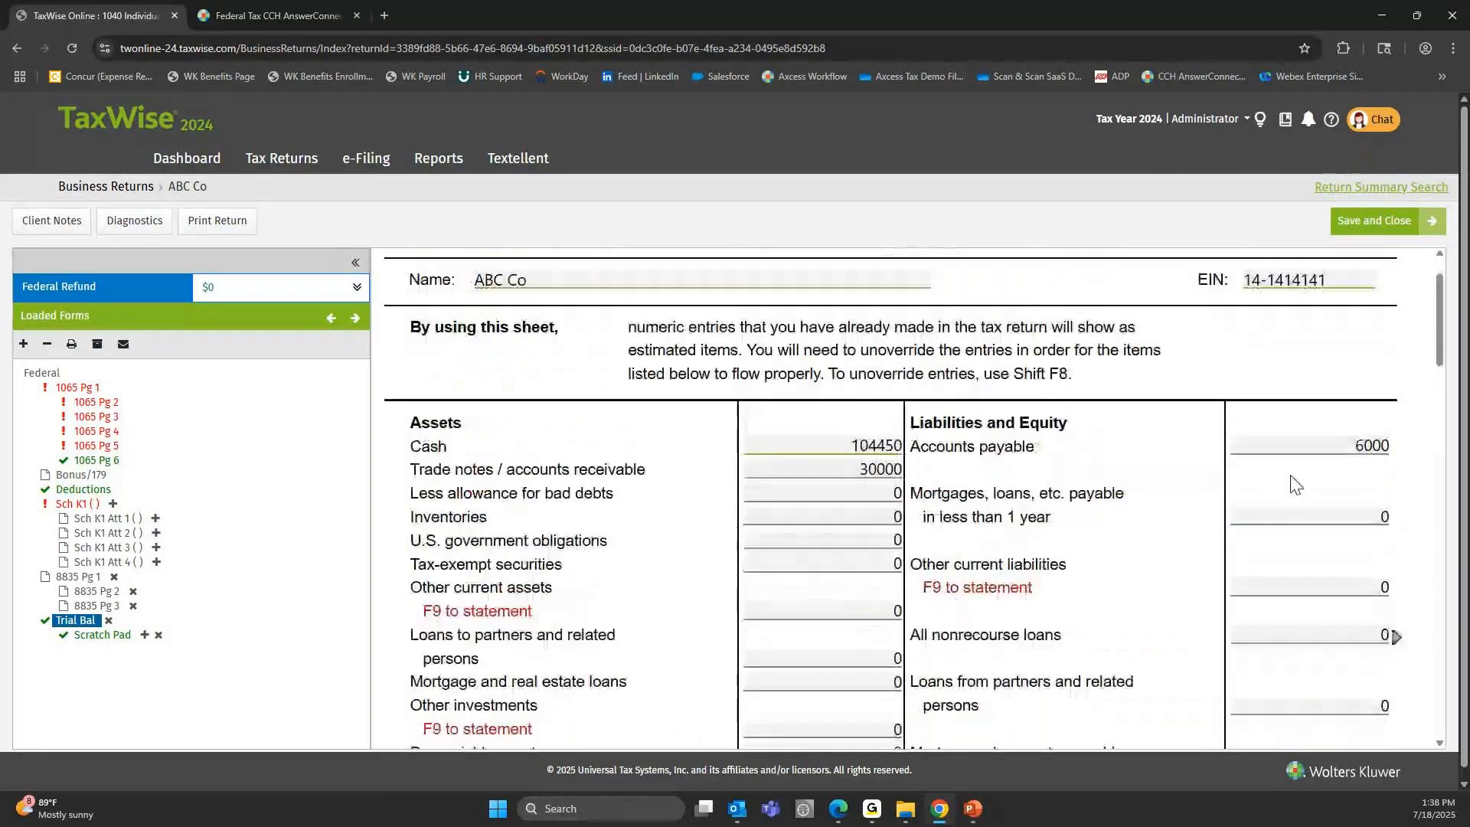
pyautogui.scroll(-2, 1273, 466)
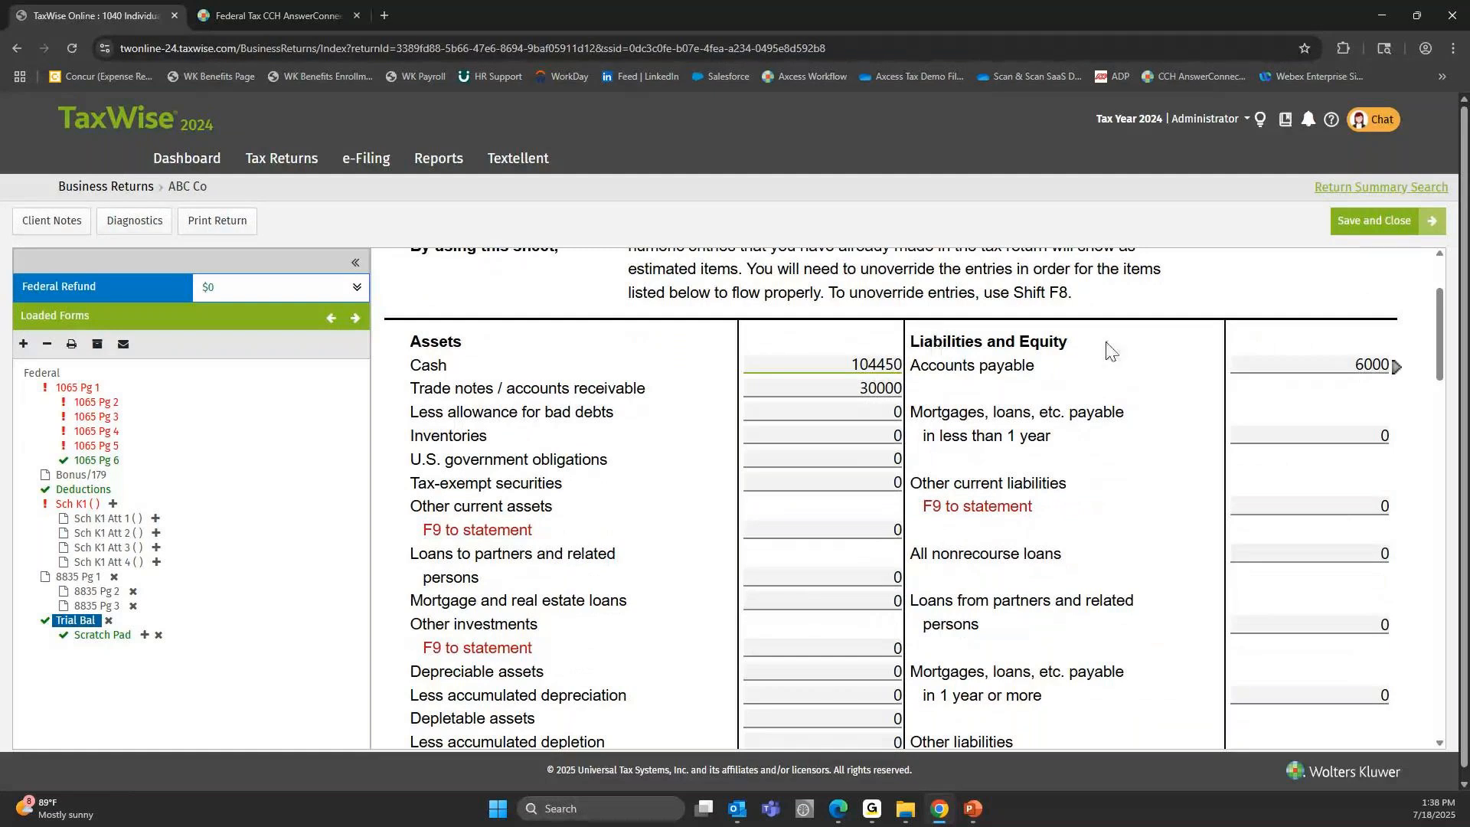
pyautogui.click(1323, 364)
pyautogui.click(1353, 360)
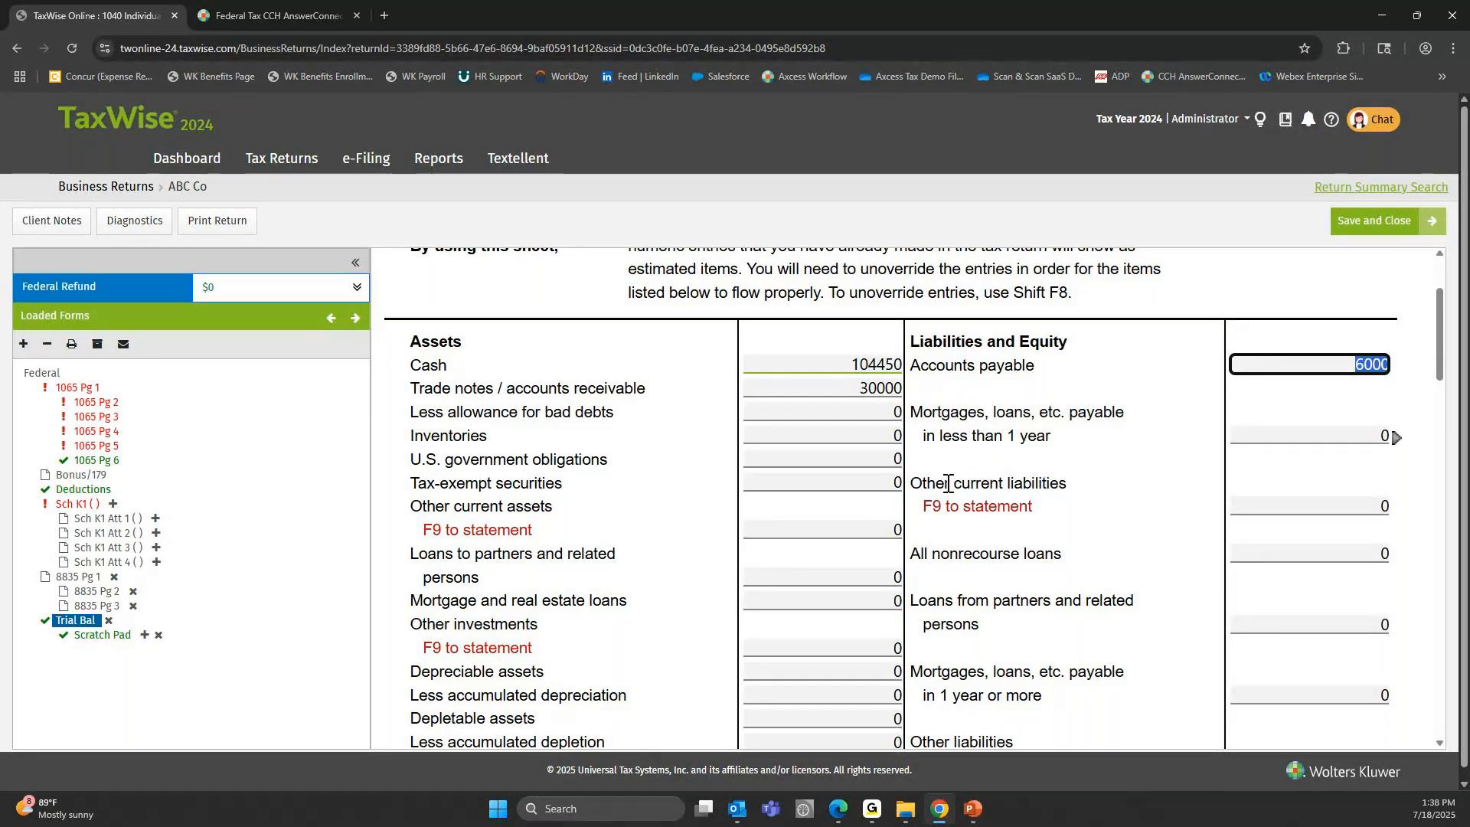
pyautogui.moveTo(911, 483); pyautogui.dragTo(1071, 492)
pyautogui.doubleClick(978, 483)
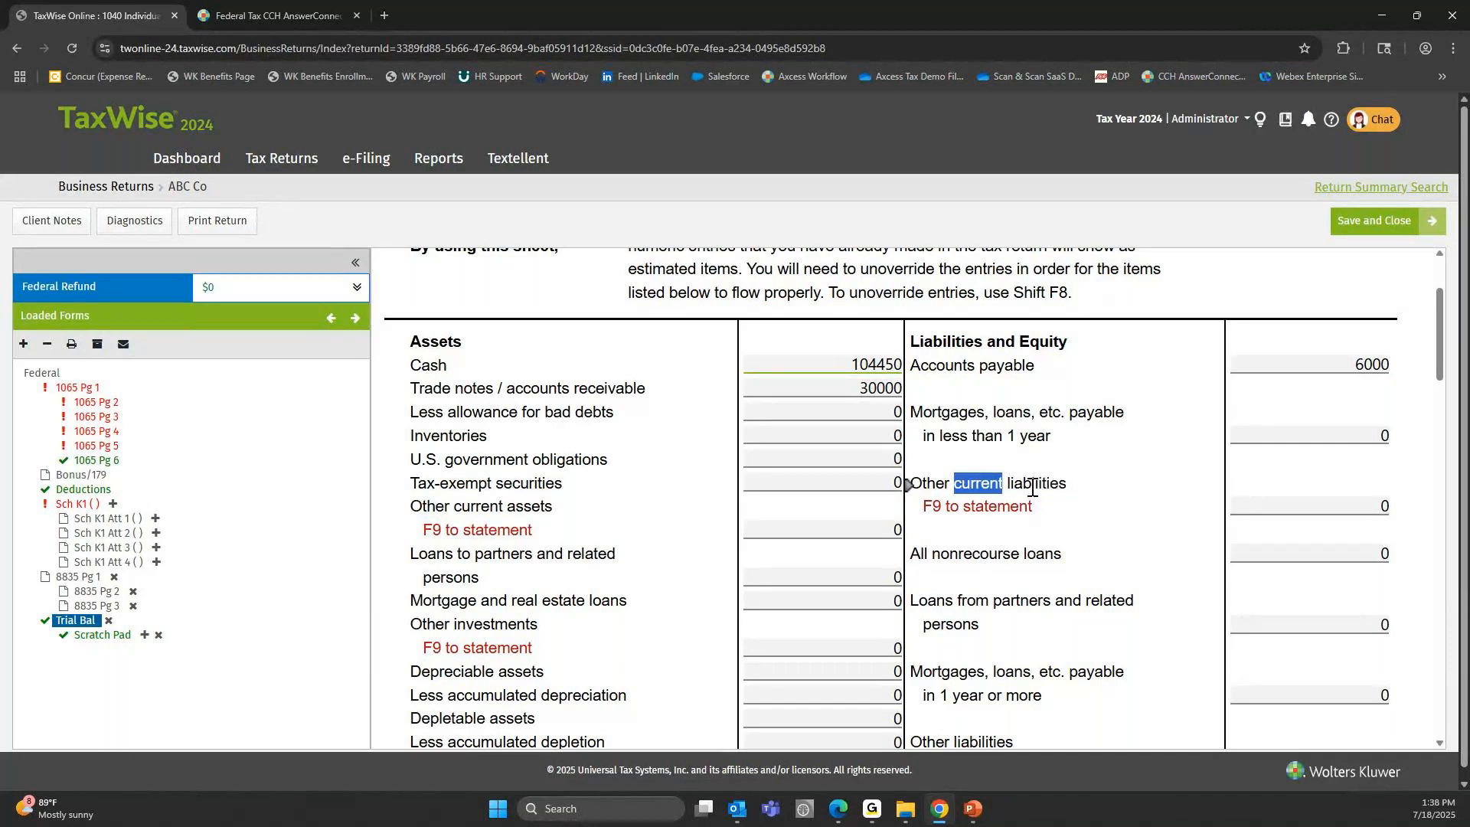
pyautogui.scroll(-3, 1026, 500)
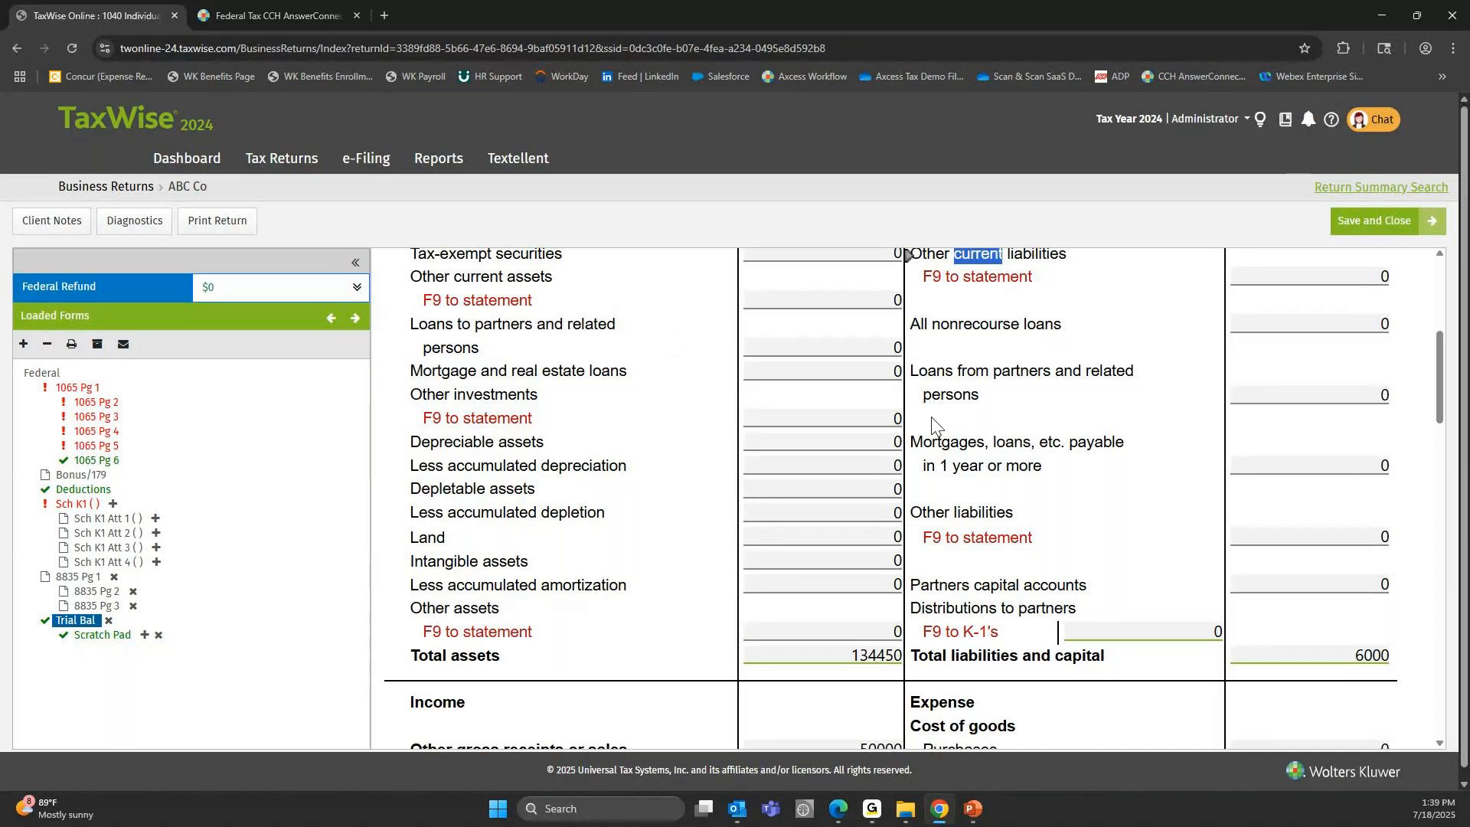
pyautogui.moveTo(916, 513); pyautogui.dragTo(949, 511)
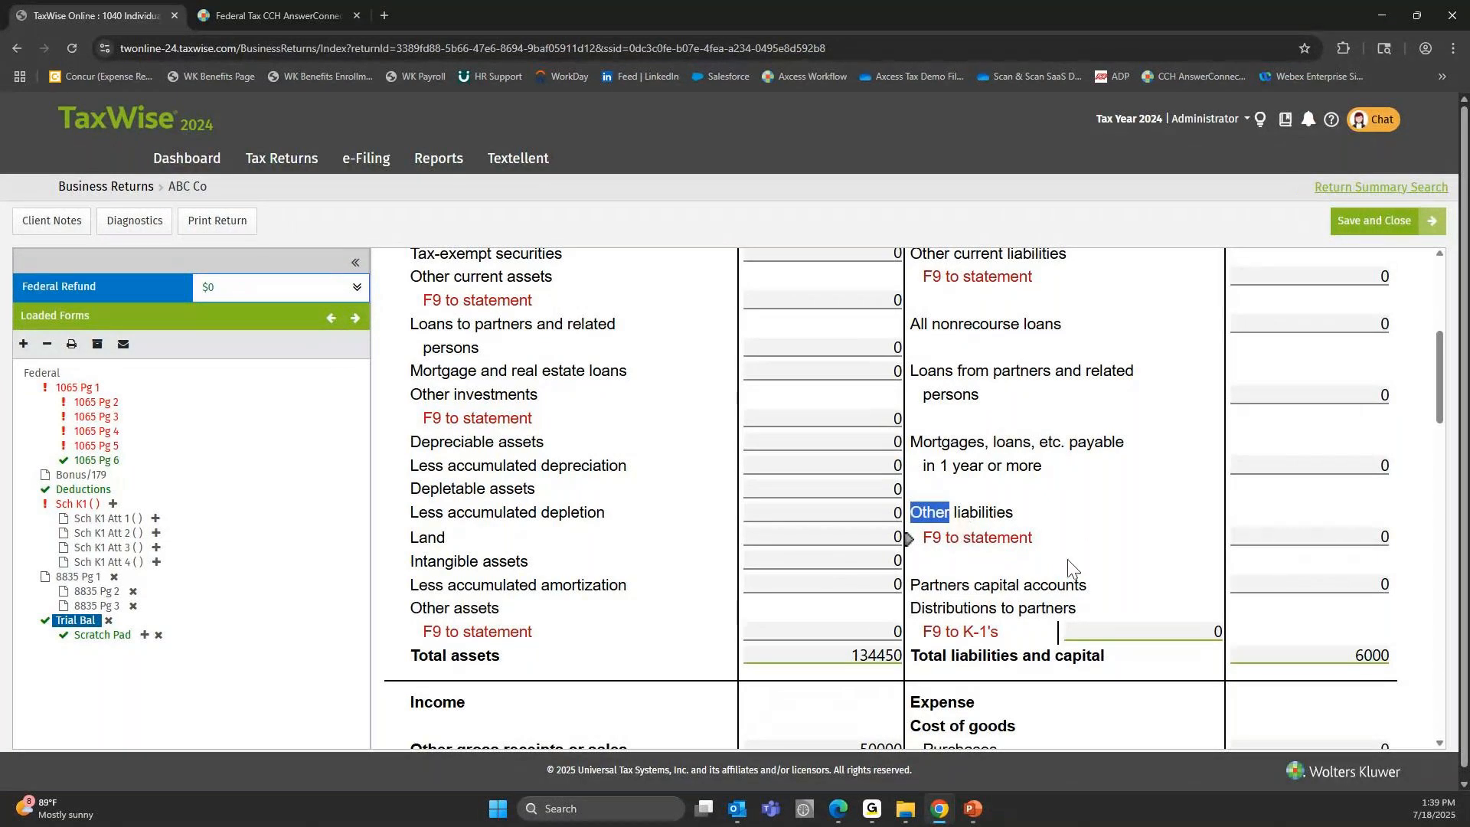
# Link a new Scratch Pad detail sheet to the Partners capital accounts line on the Trial Bal form.
pyautogui.click(1254, 584)
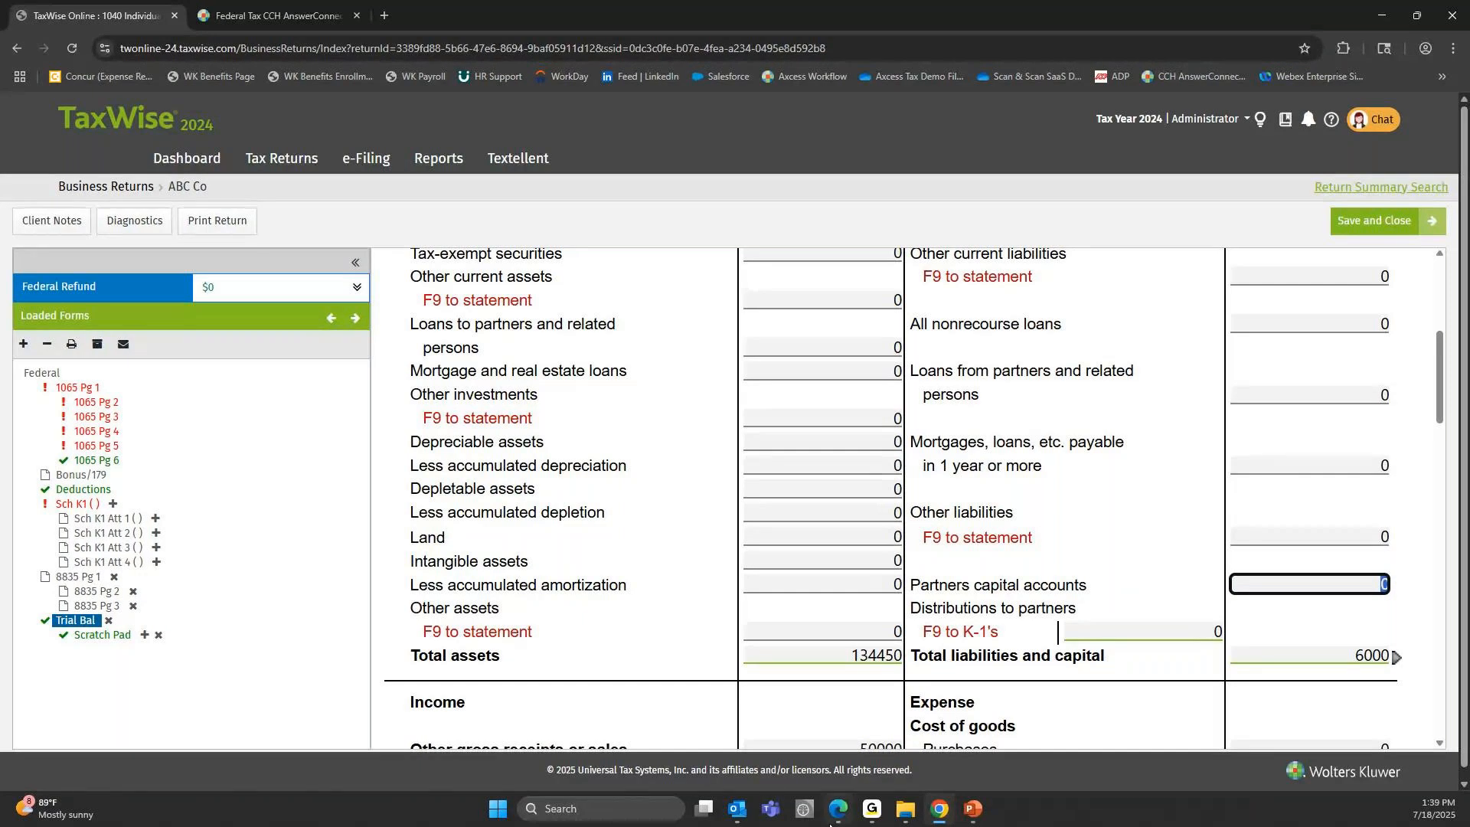
pyautogui.click(1397, 586)
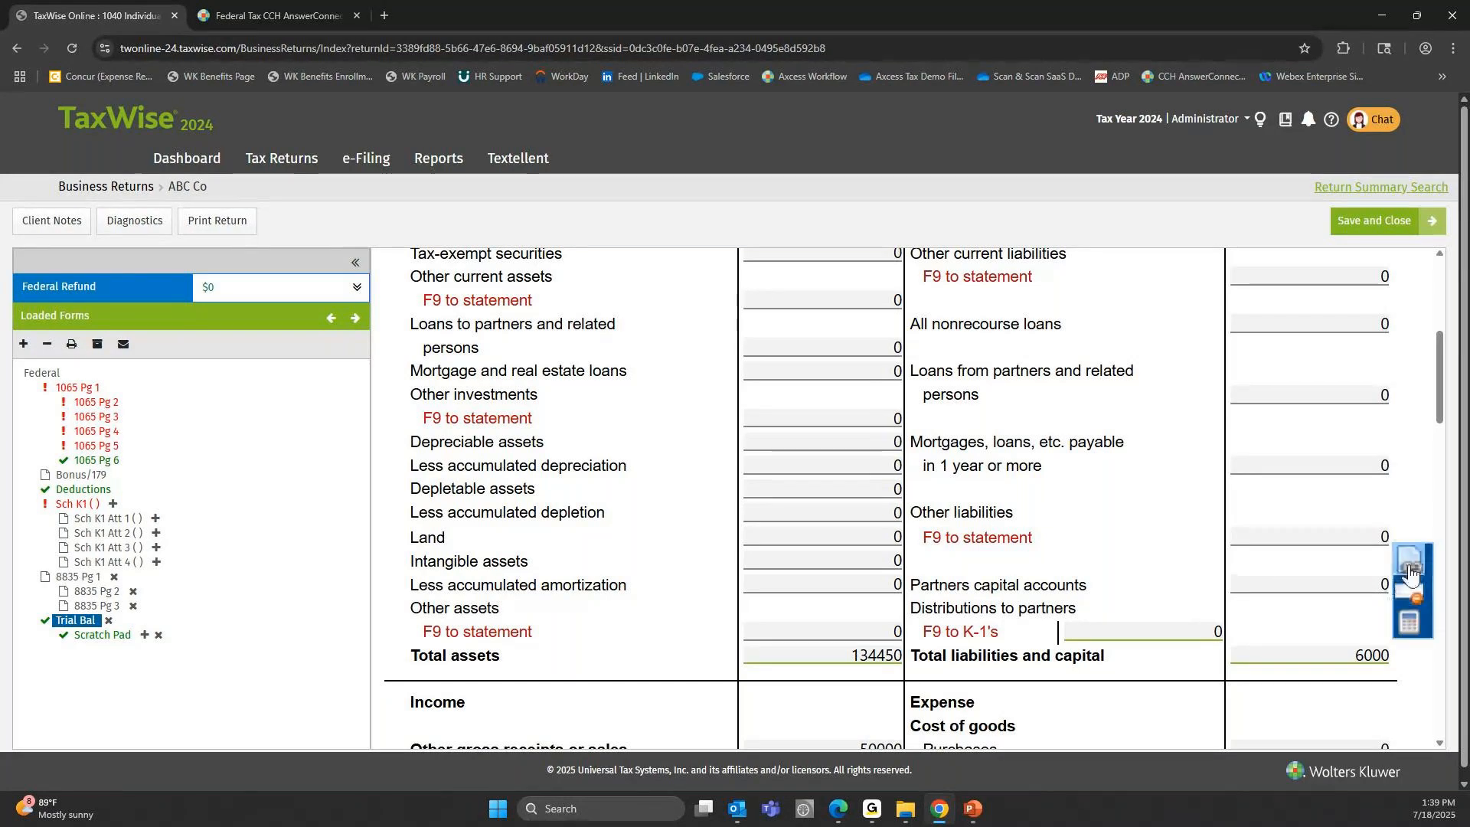
pyautogui.click(1411, 568)
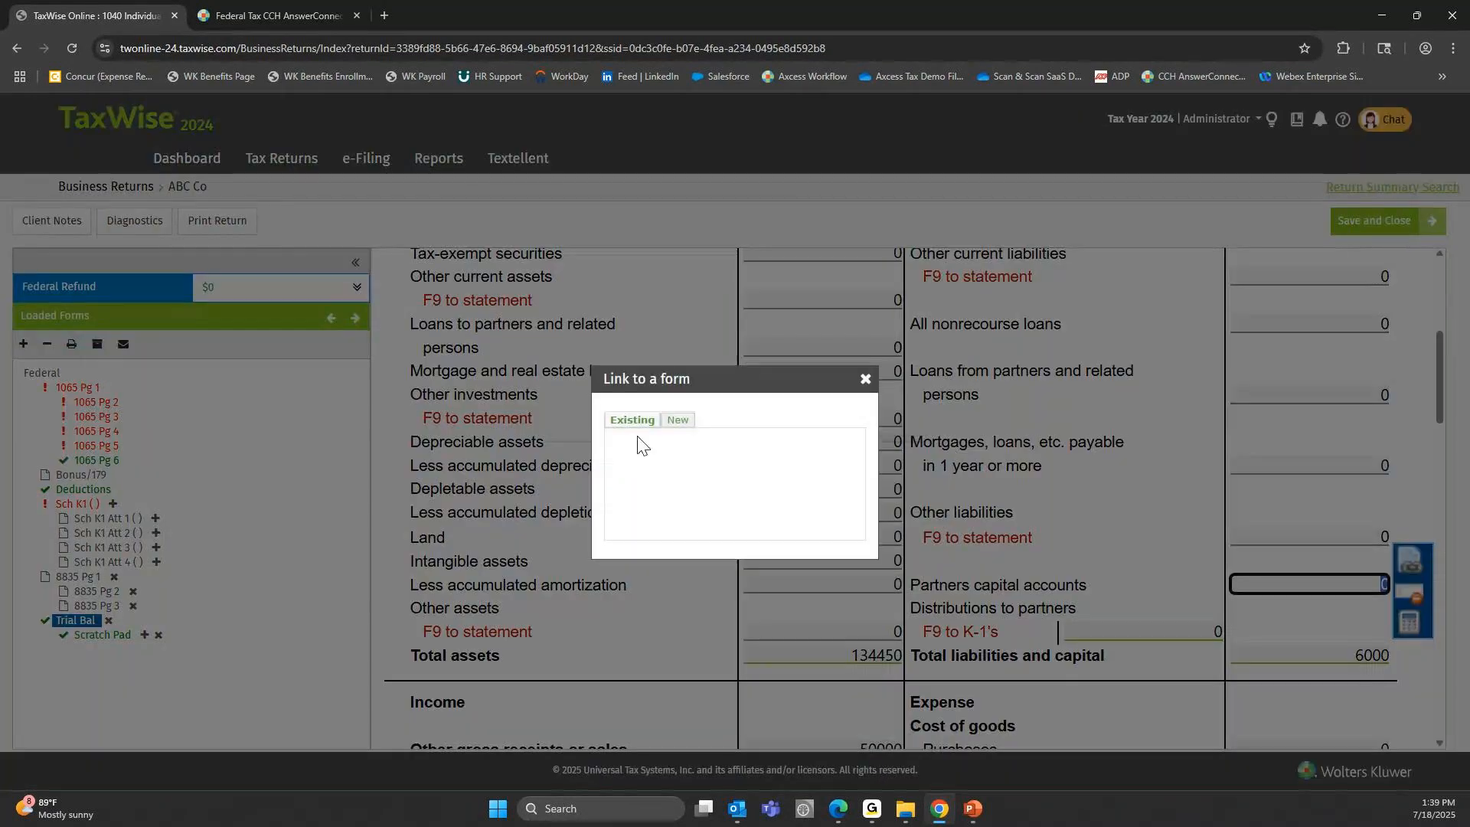
pyautogui.click(657, 449)
# Enter the 40000 partner's capital account on the detail sheet's first line, labelled with the partner's first name and "Capital".
pyautogui.click(526, 540)
pyautogui.write('JamesCapi')
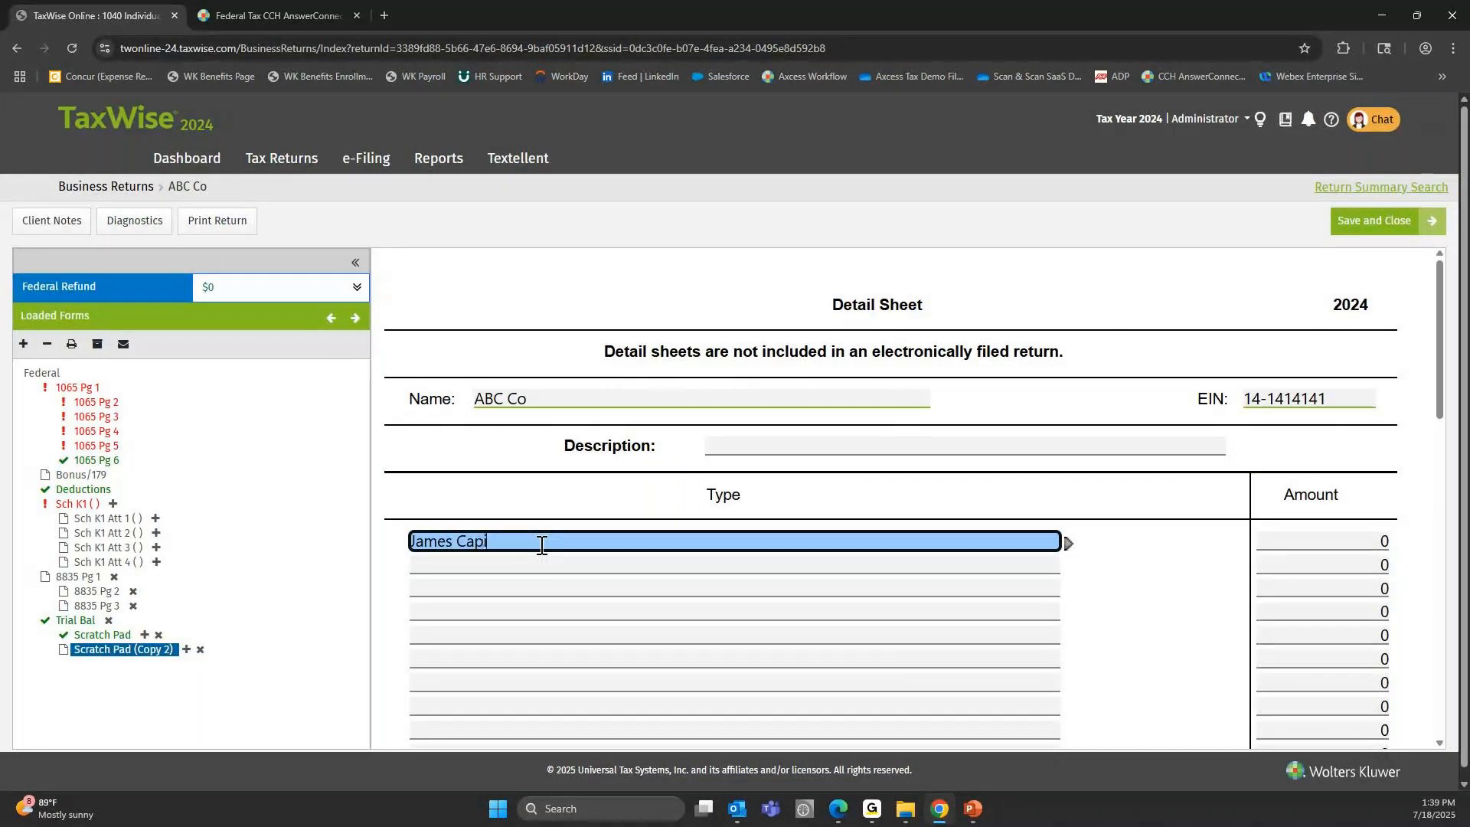
pyautogui.write('tal')
pyautogui.press('Tab')
pyautogui.write('40000')
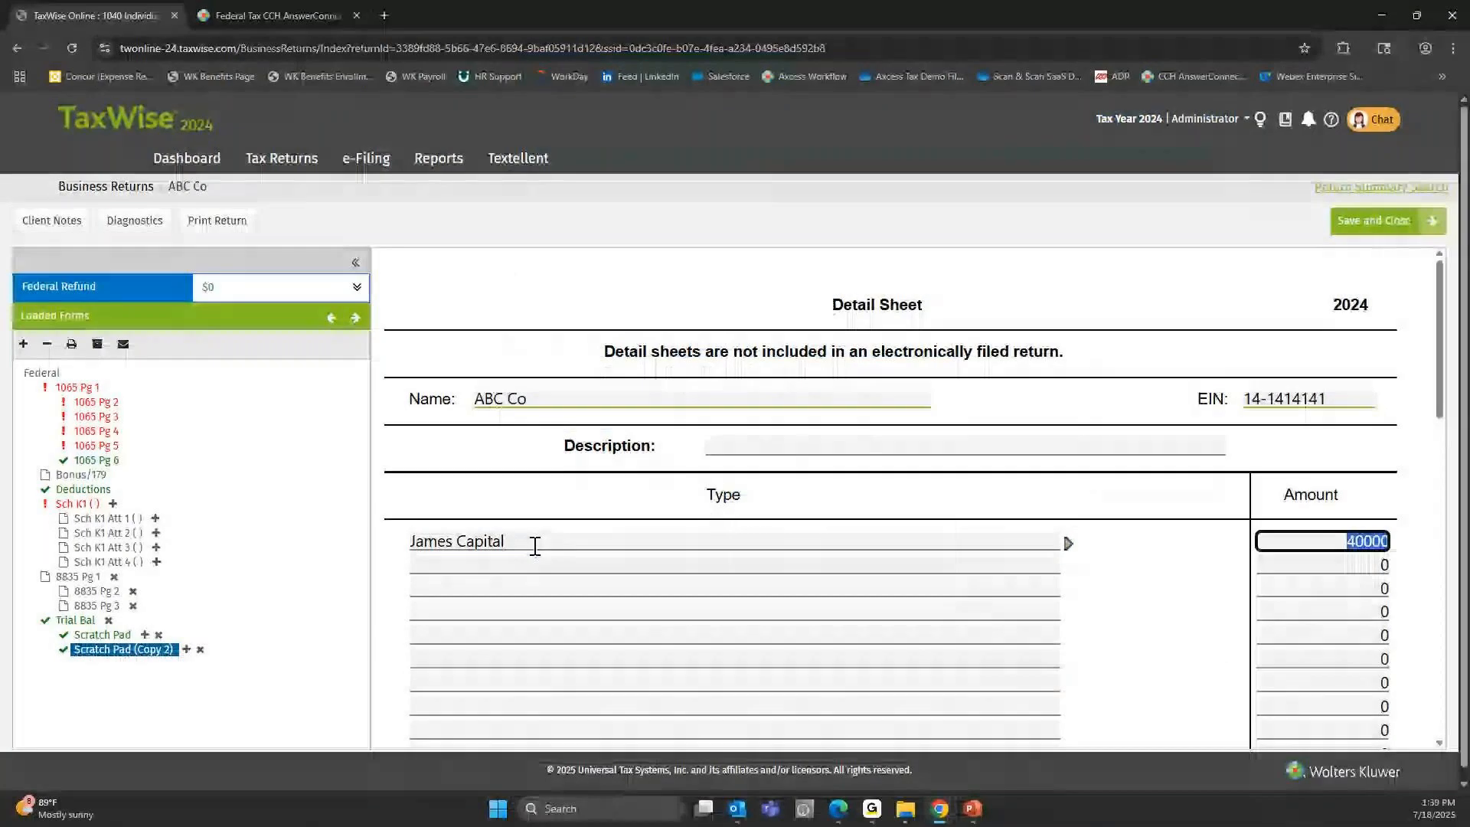
pyautogui.press('Tab')
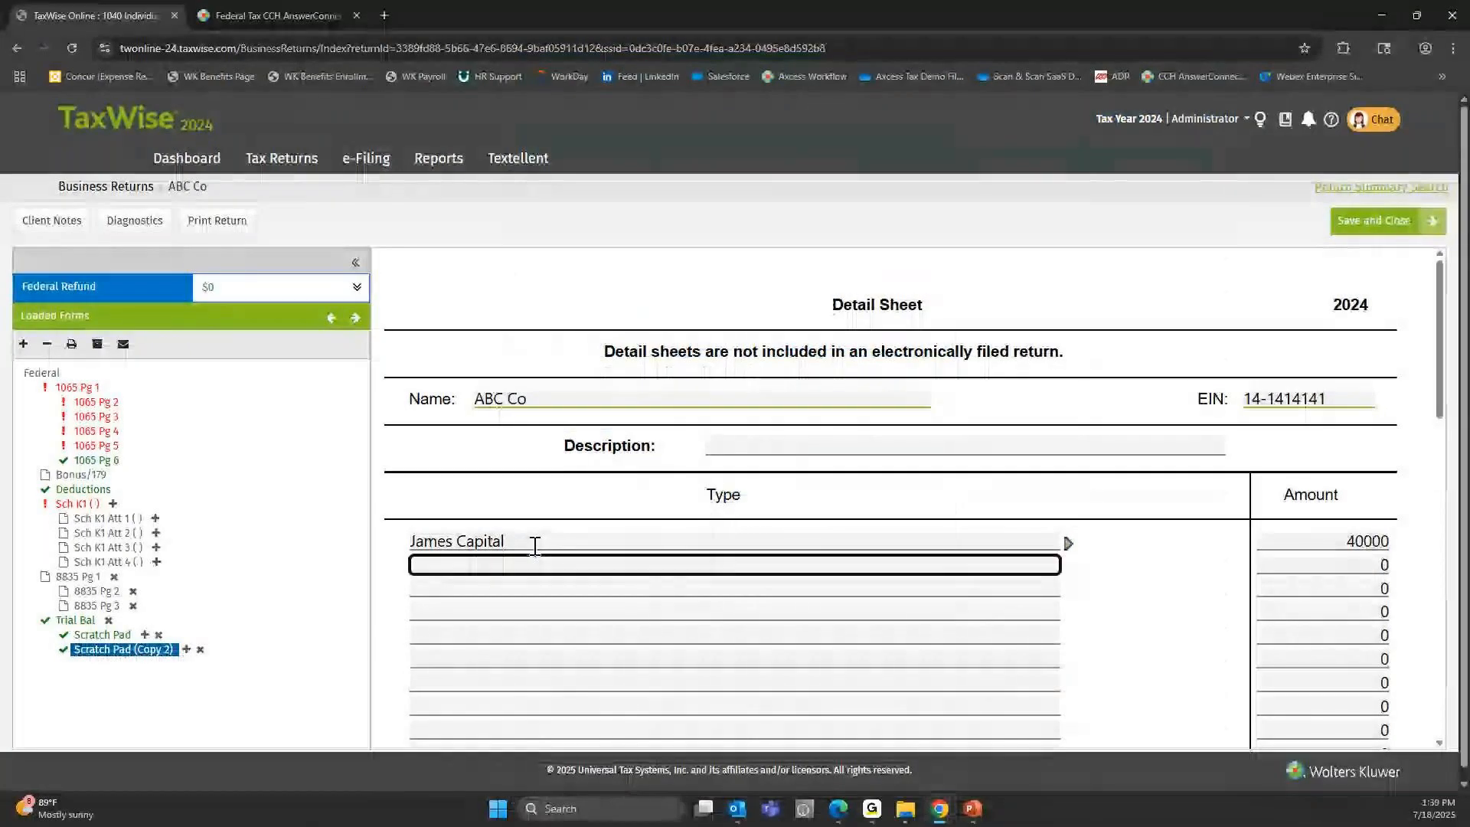
# Add the other partner's capital account on the second detail line with 60000, labelled with the partner's first name and "Capital".
pyautogui.write('Charles')
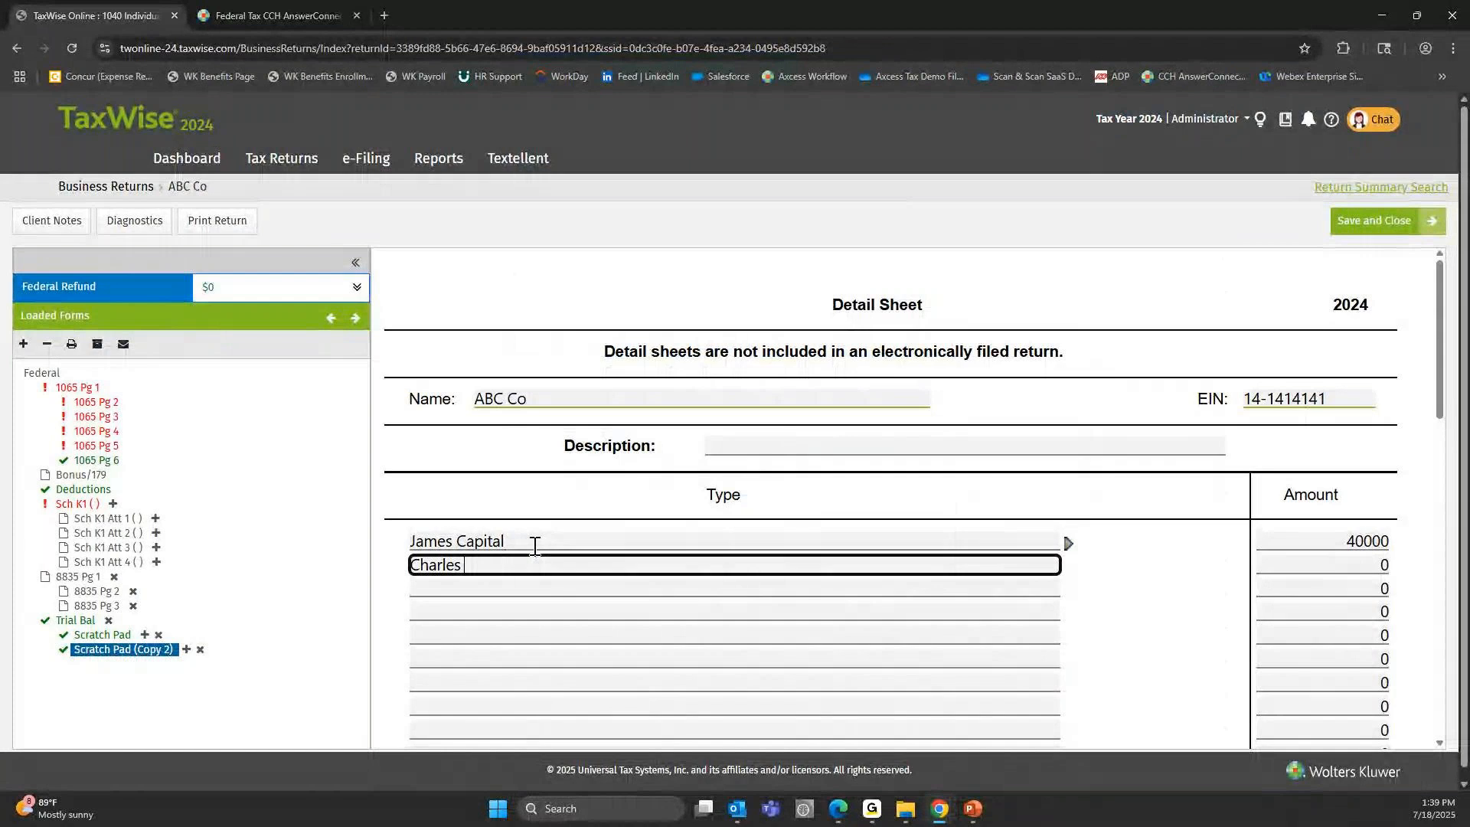
pyautogui.press('Tab')
pyautogui.write('60000')
pyautogui.press('Tab')
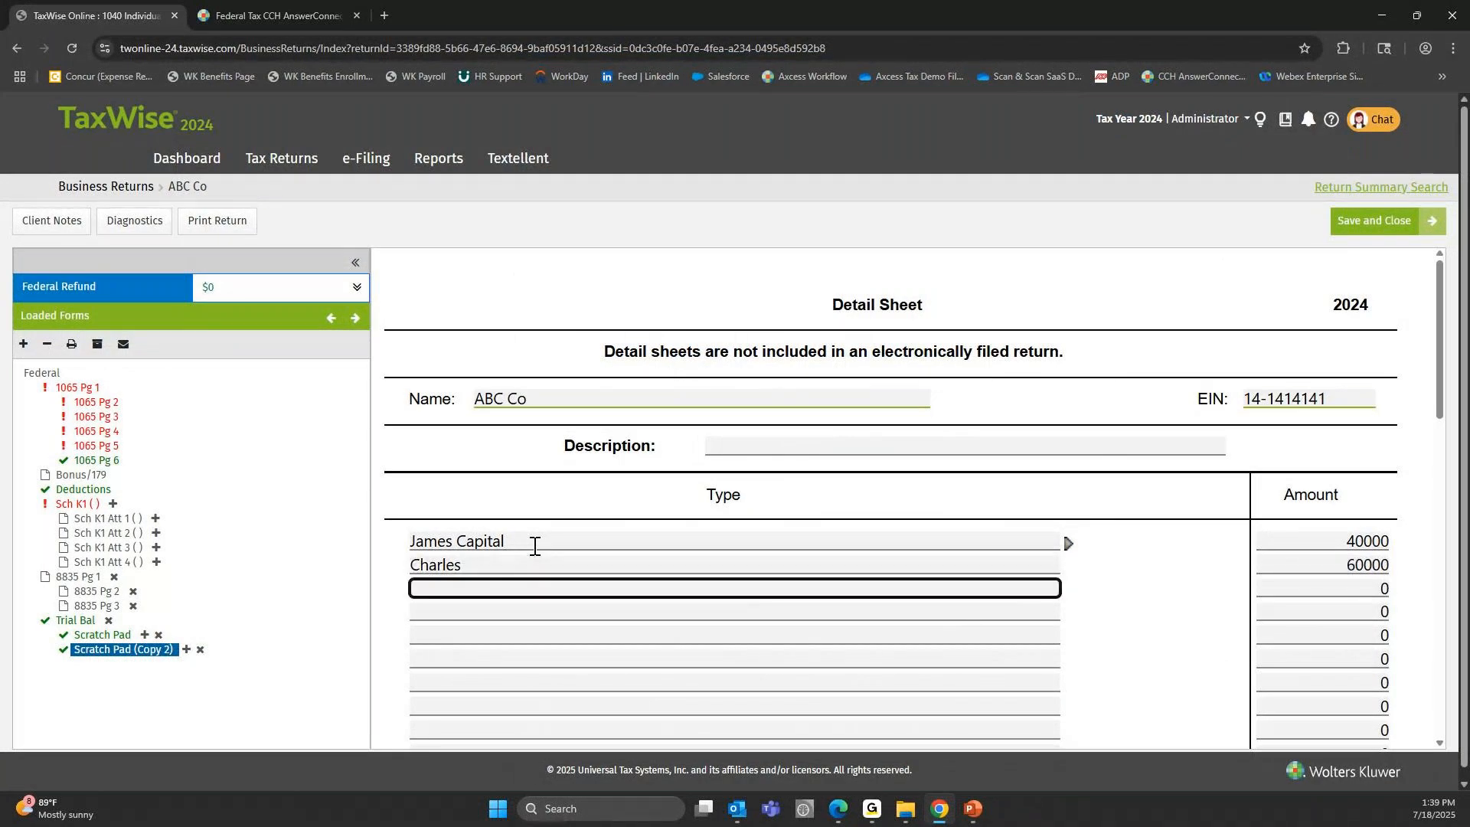
pyautogui.click(531, 554)
pyautogui.click(525, 558)
pyautogui.write('Capital')
pyautogui.press('Tab')
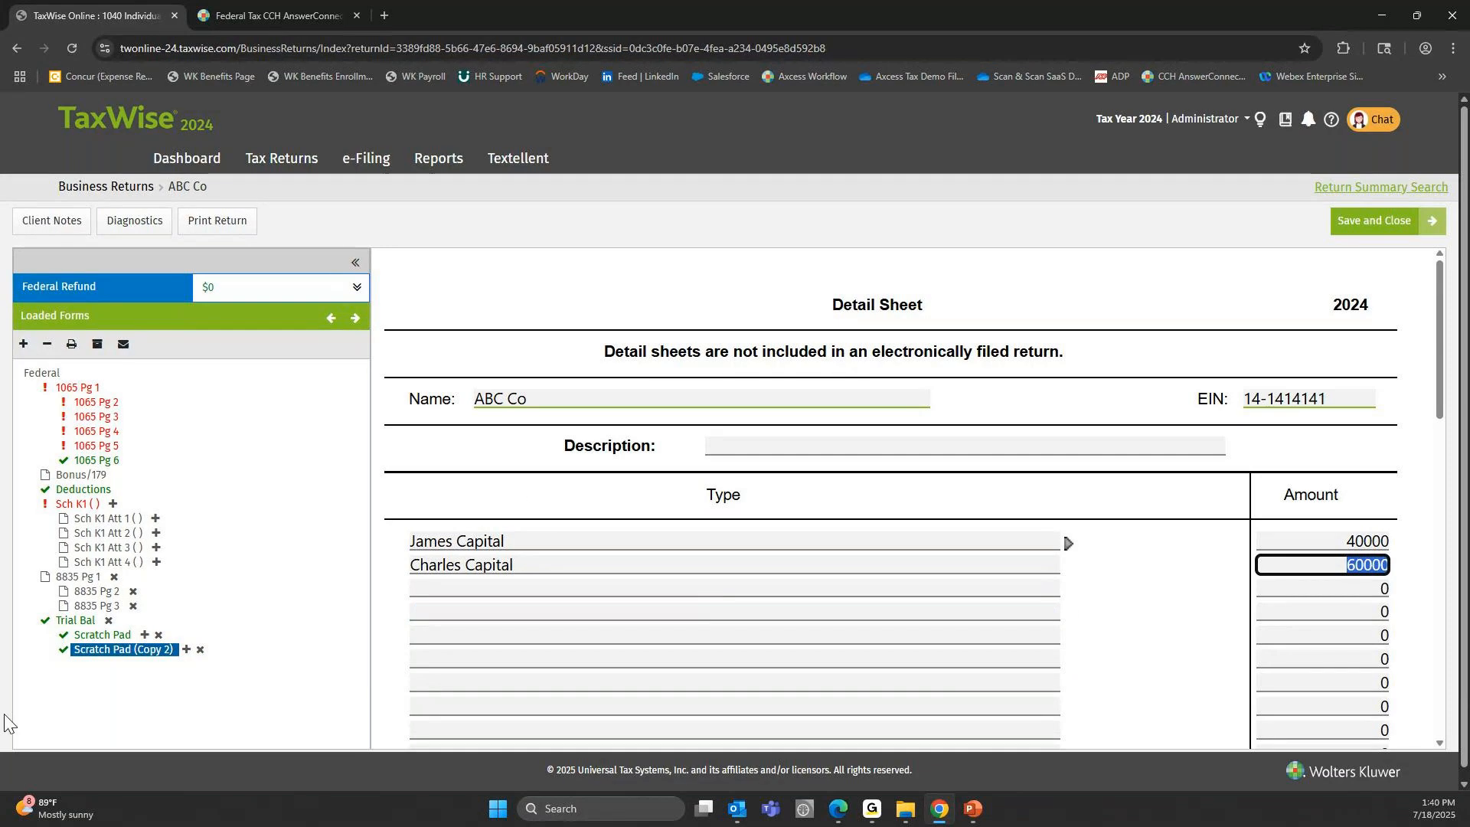
# Return to the Trial Bal form and compare Total assets with Total liabilities and capital.
pyautogui.click(75, 621)
pyautogui.scroll(-3, 1133, 543)
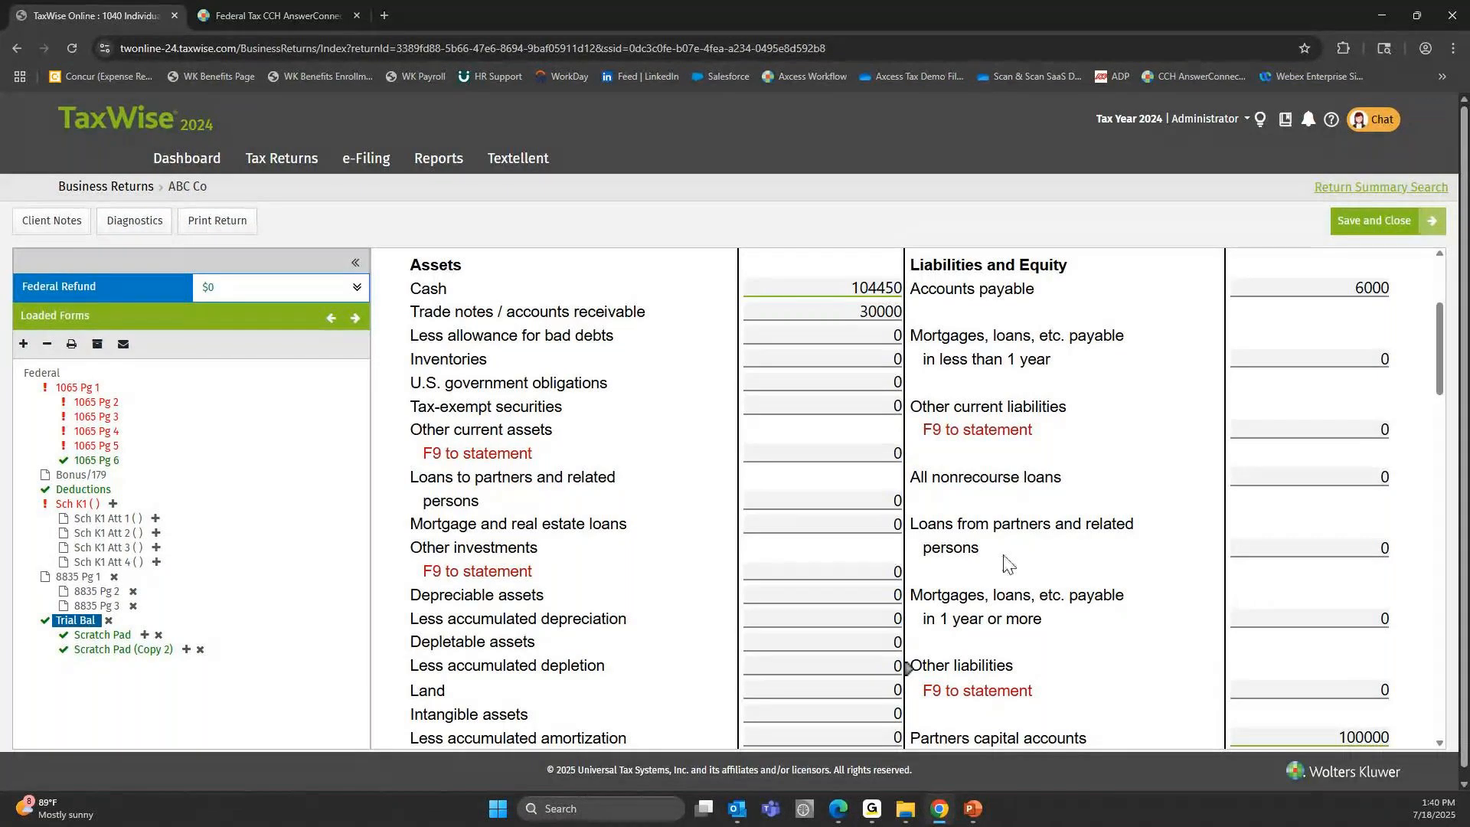
pyautogui.scroll(-3, 893, 413)
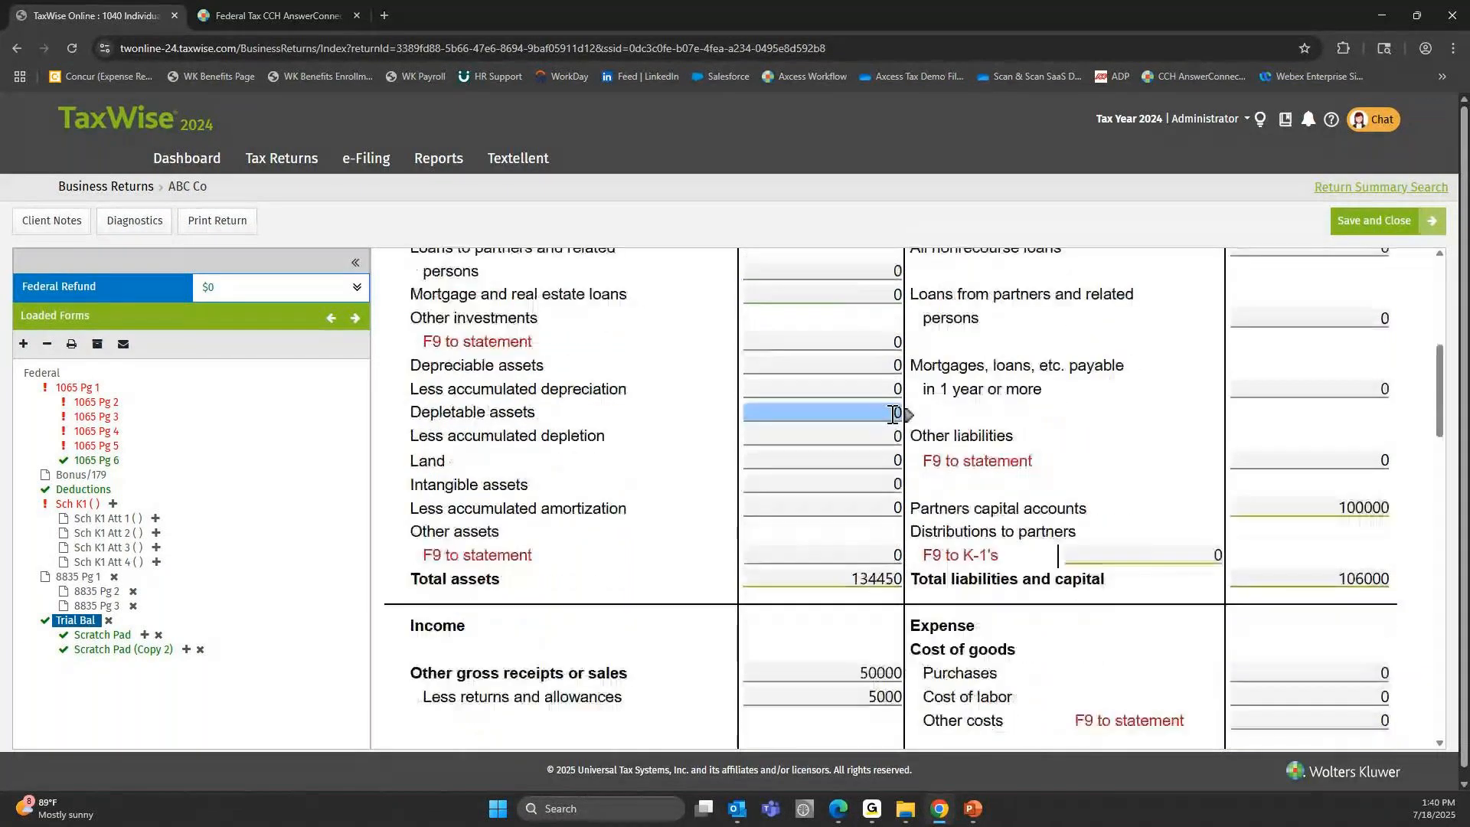
pyautogui.scroll(-1, 1280, 506)
pyautogui.click(1301, 508)
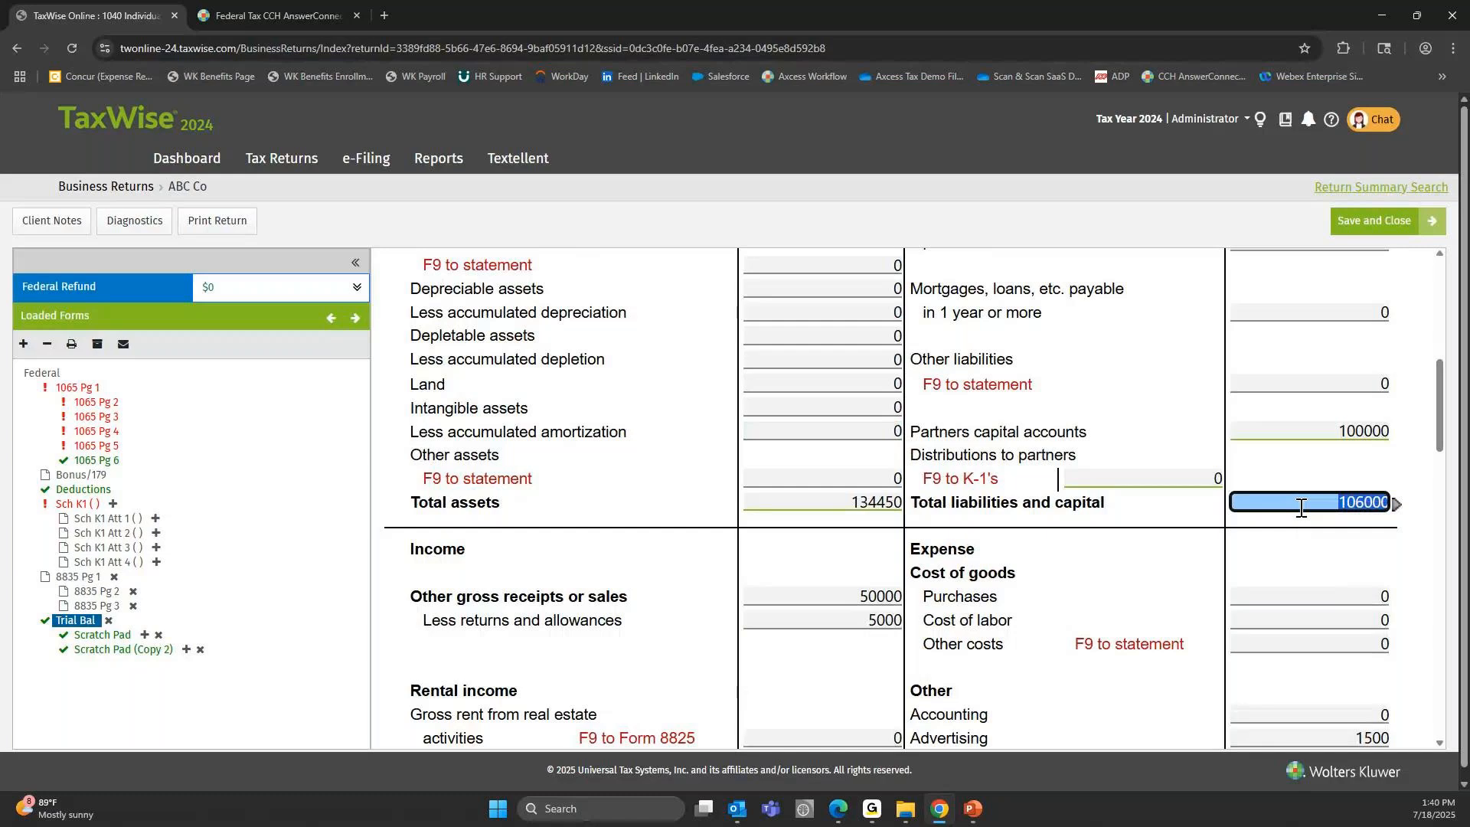
pyautogui.hotkey('shift', 'Tab')
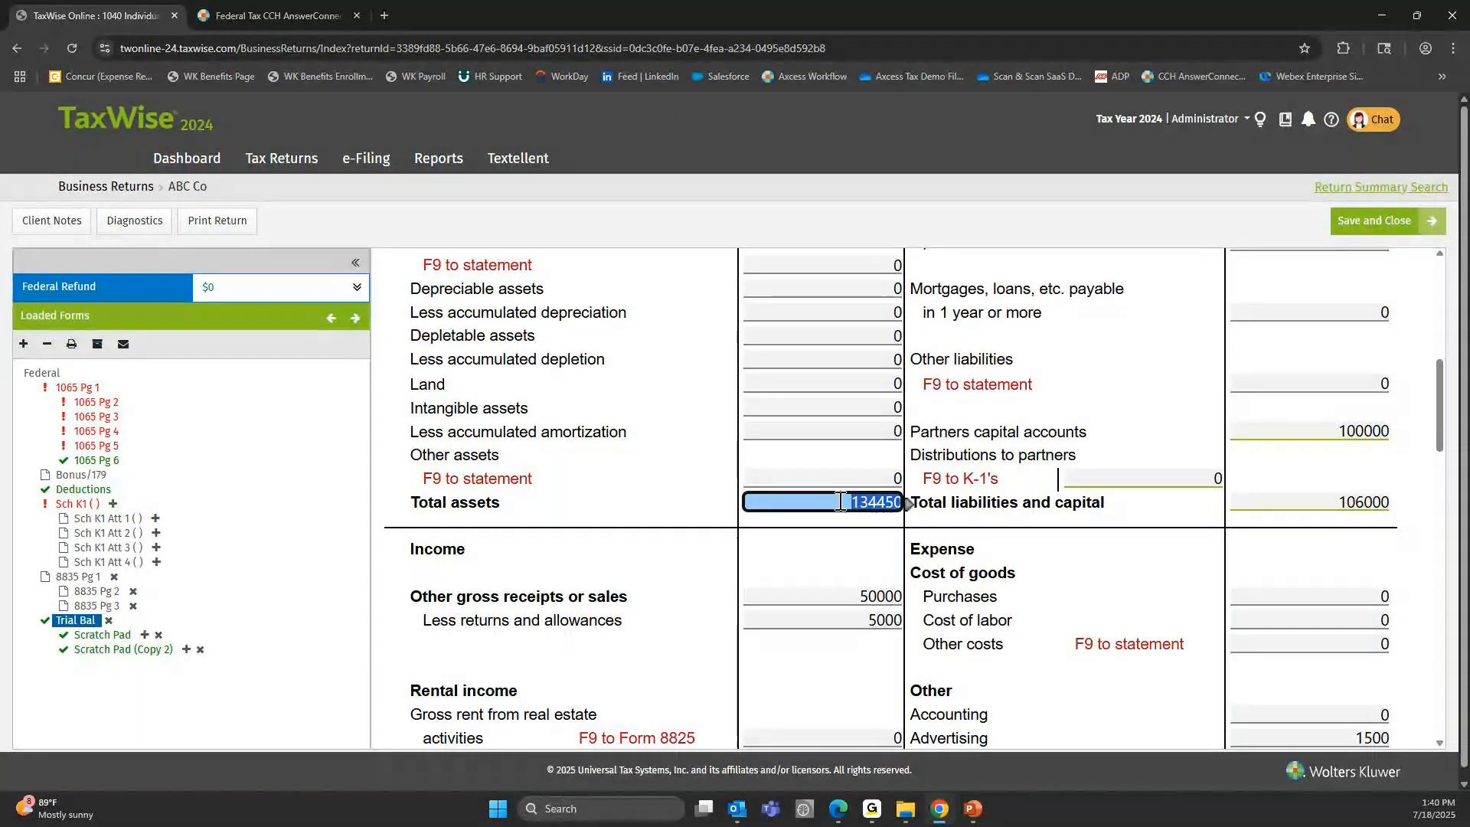
pyautogui.press('Tab')
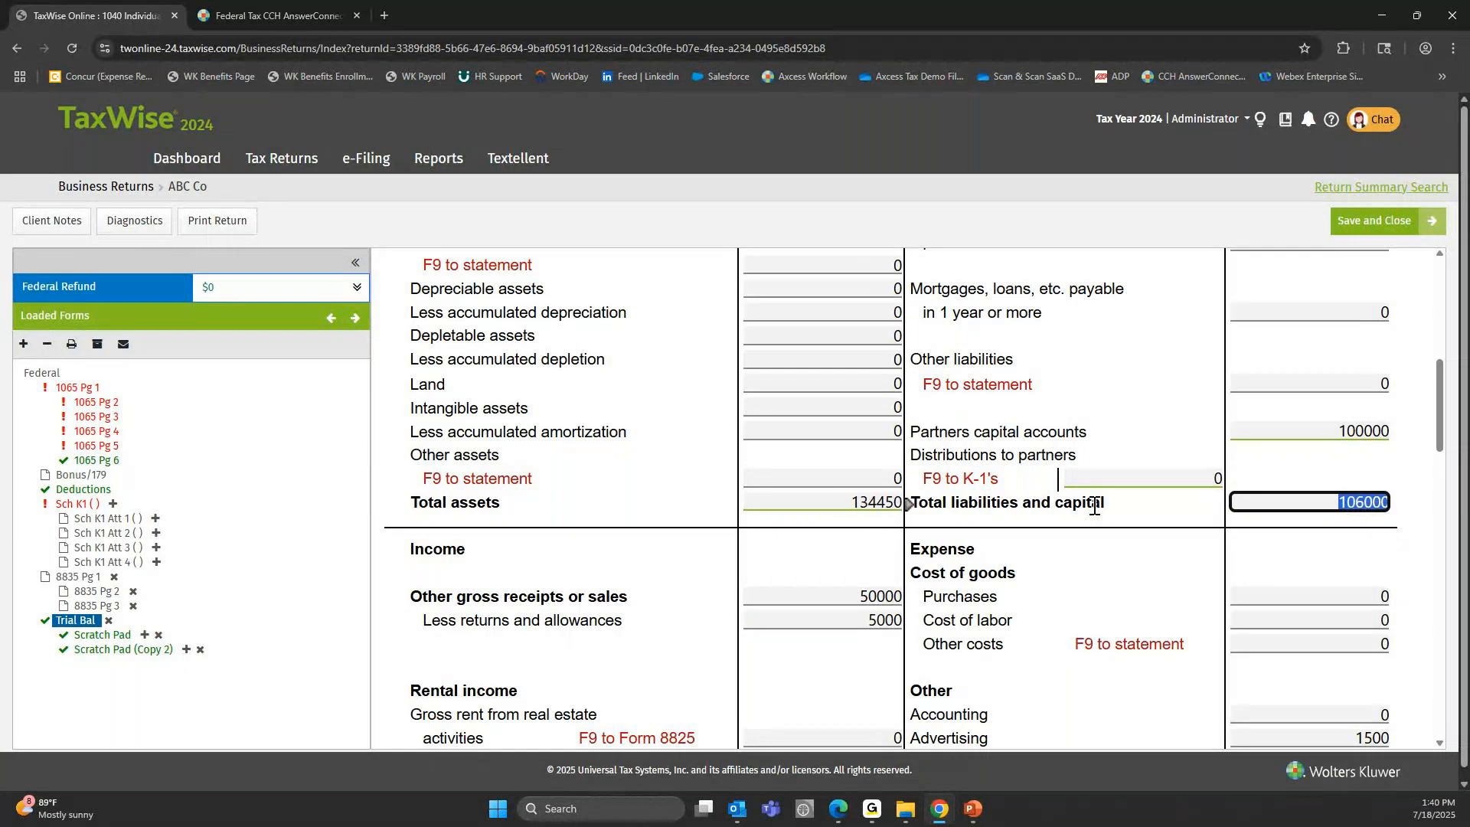
pyautogui.hotkey('shift', 'Tab')
pyautogui.press('Tab')
pyautogui.hotkey('shift', 'Tab')
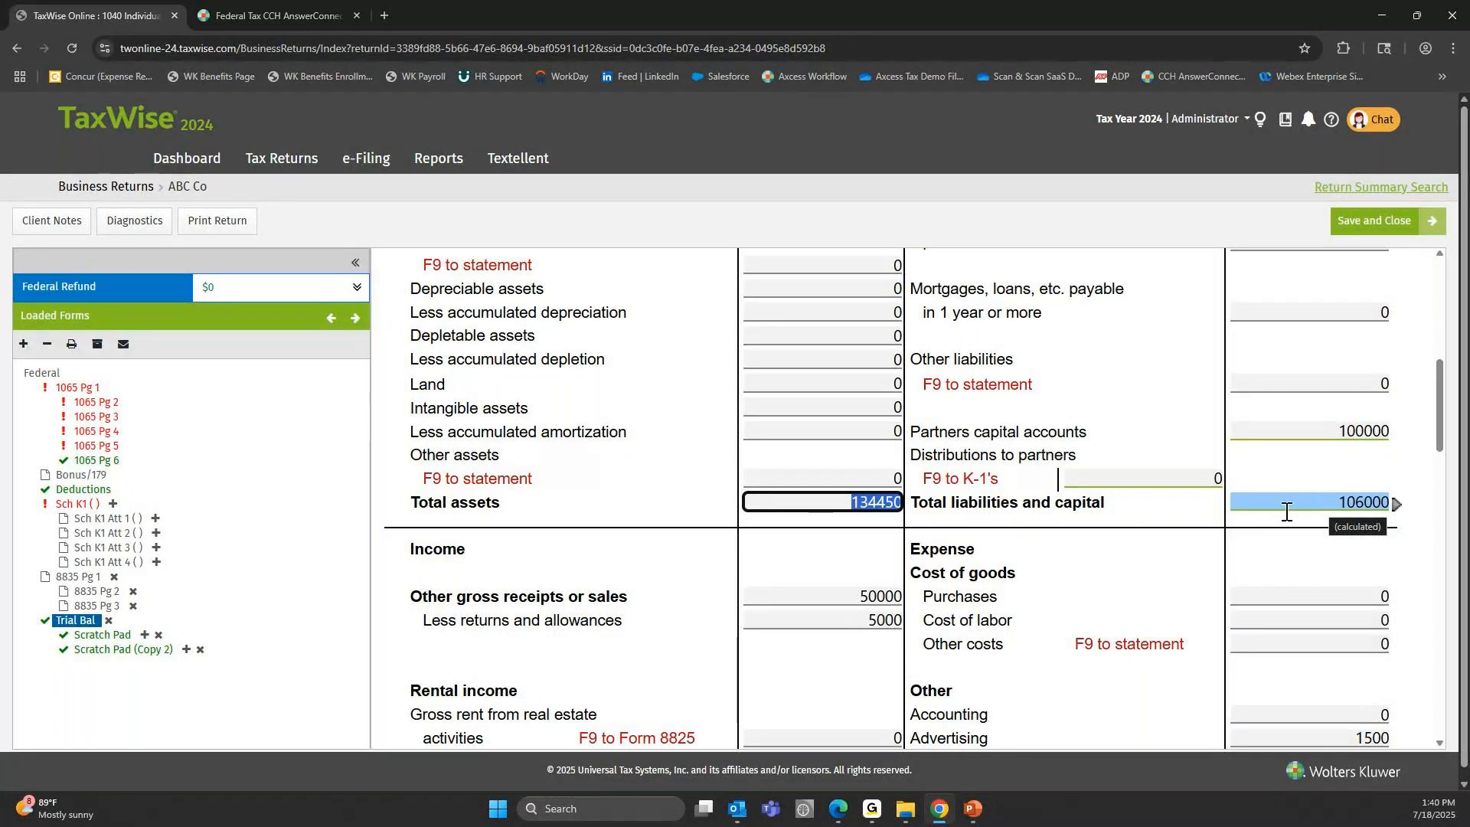
pyautogui.click(1377, 339)
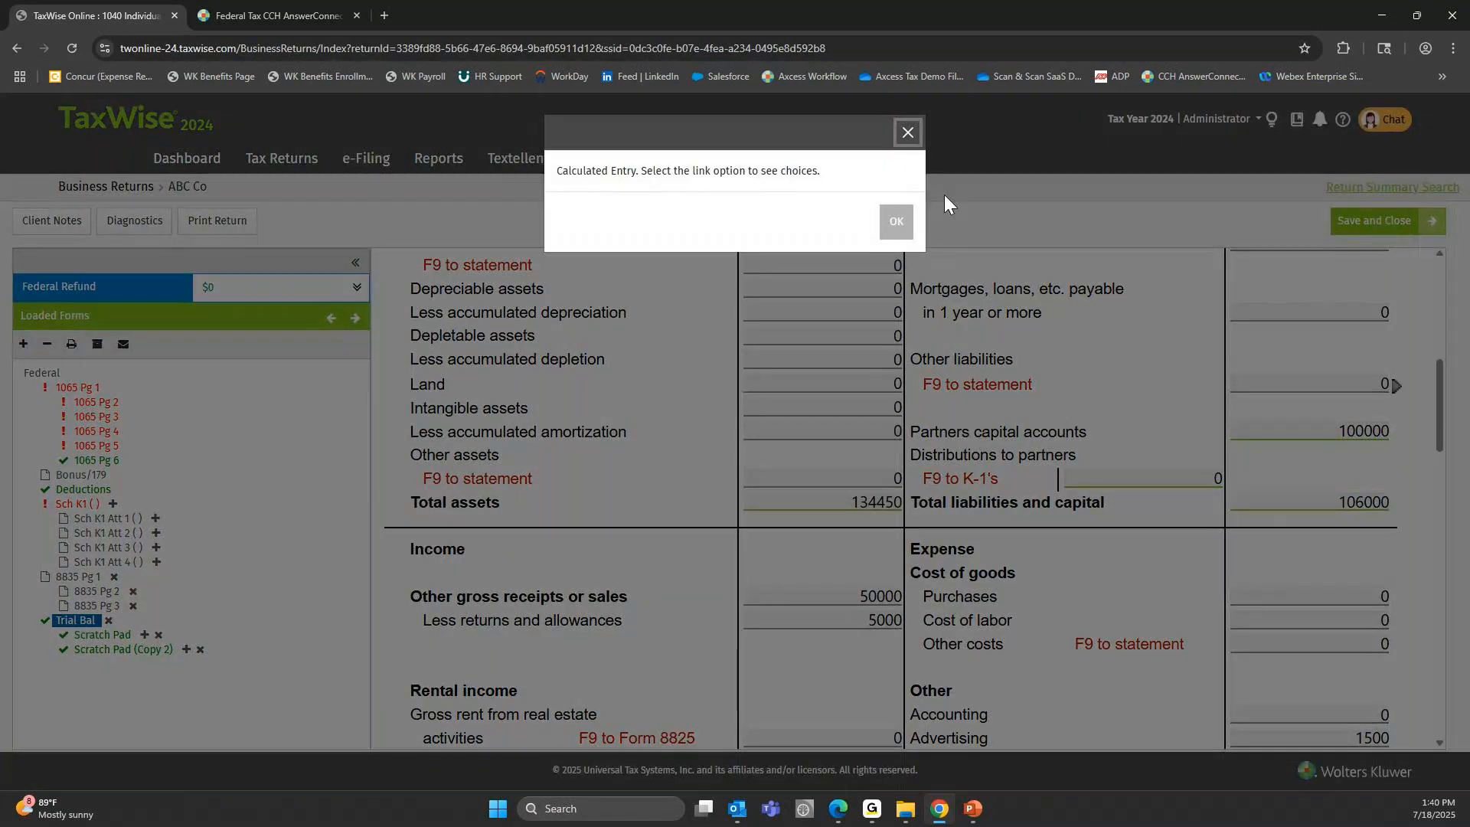
pyautogui.click(908, 132)
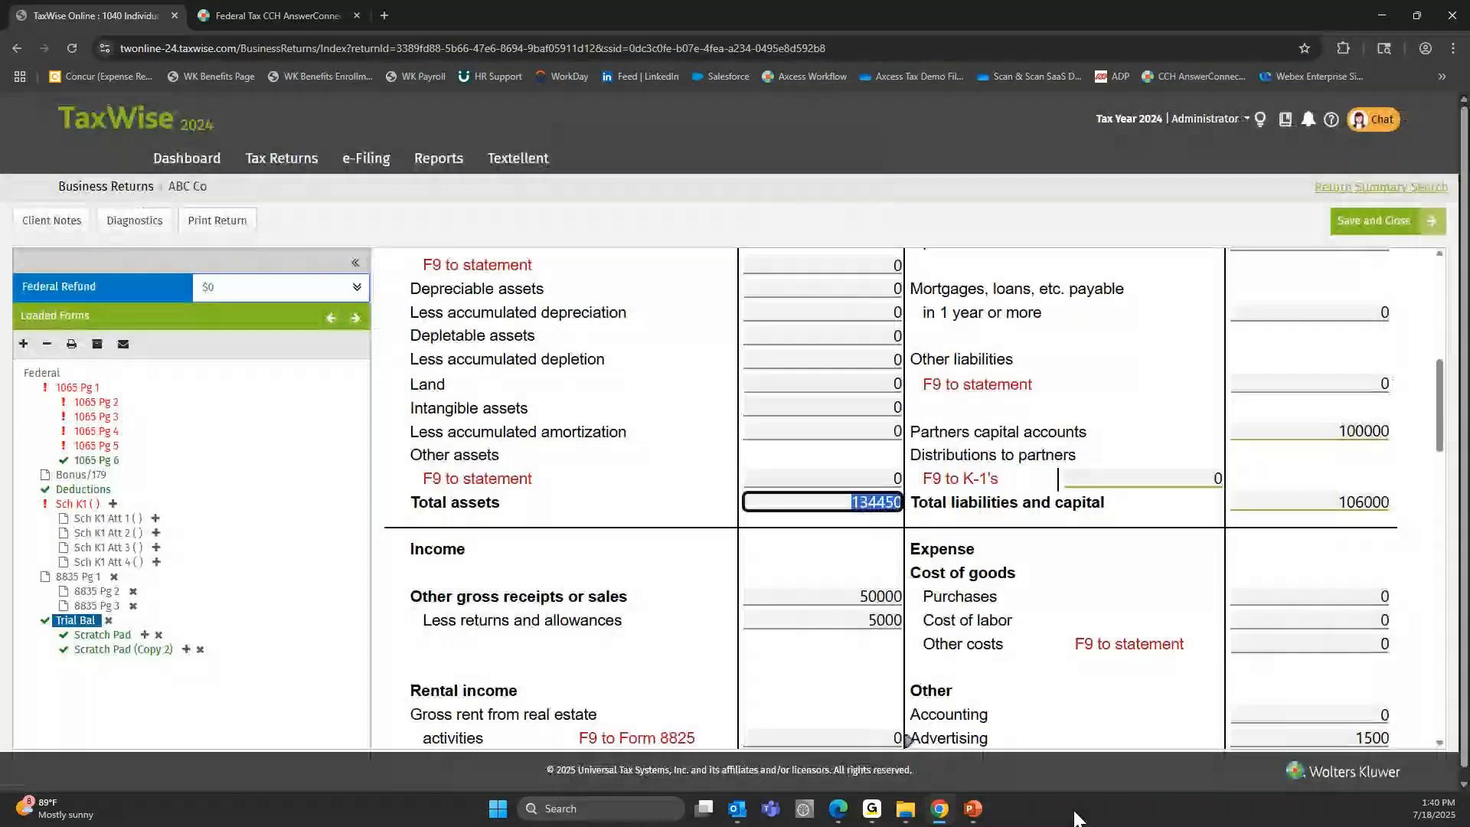
# Switch to the example trial balance slide in PowerPoint.
pyautogui.click(973, 809)
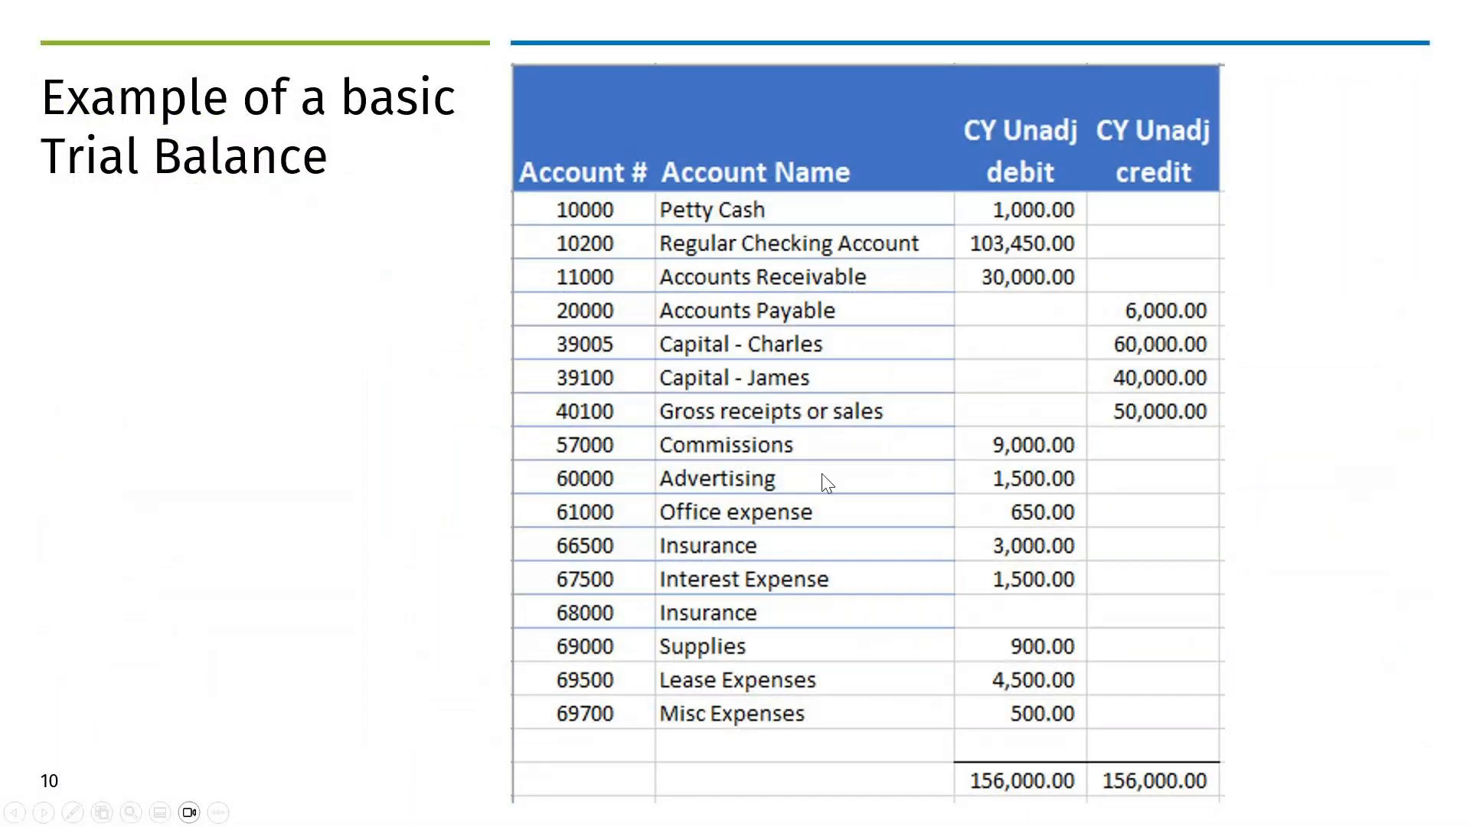
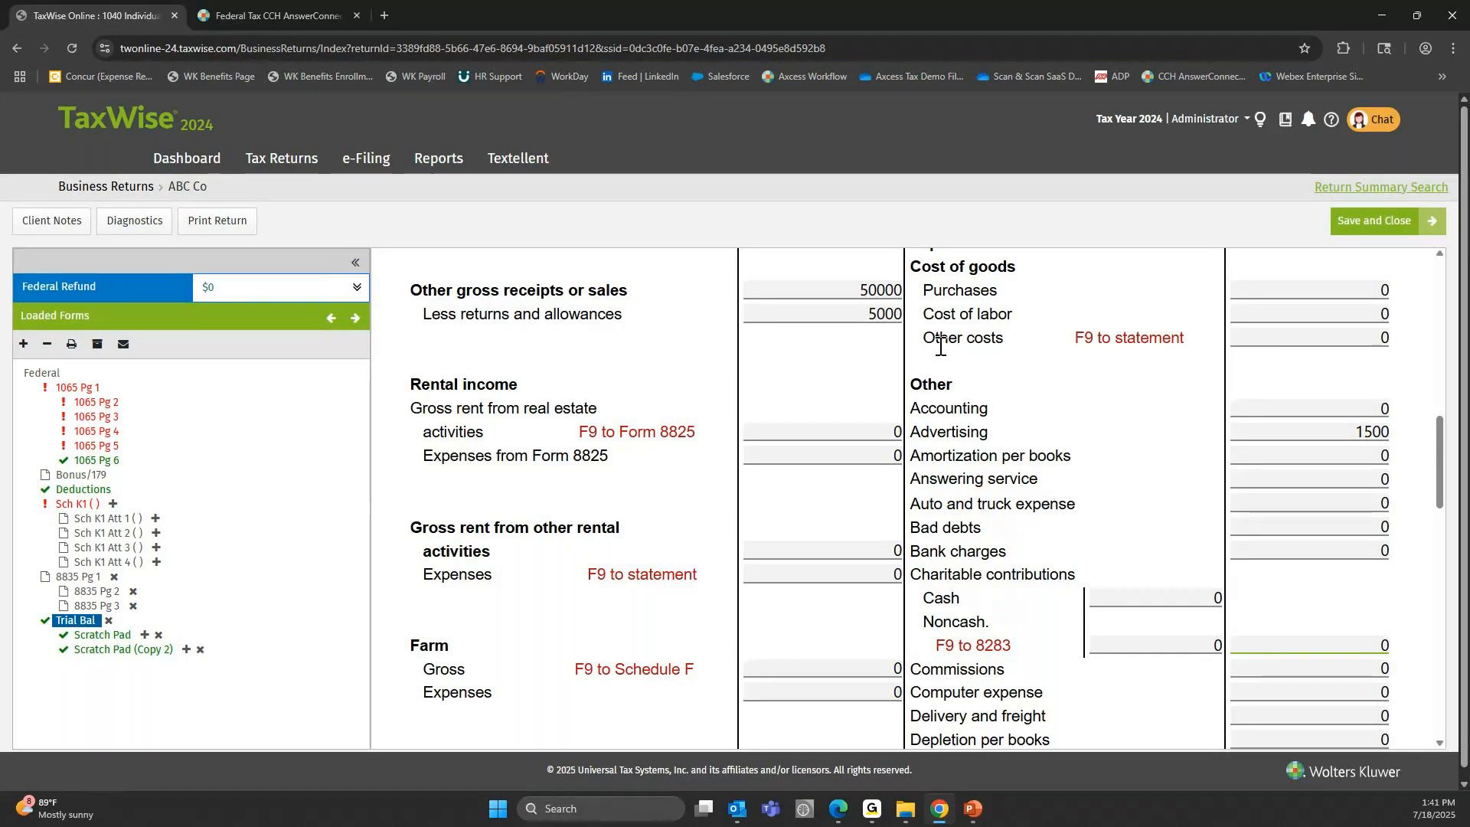
# Examine the Other gross receipts or sales and Less returns and allowances lines in the Trial Bal form's Income section.
pyautogui.click(784, 311)
pyautogui.click(825, 291)
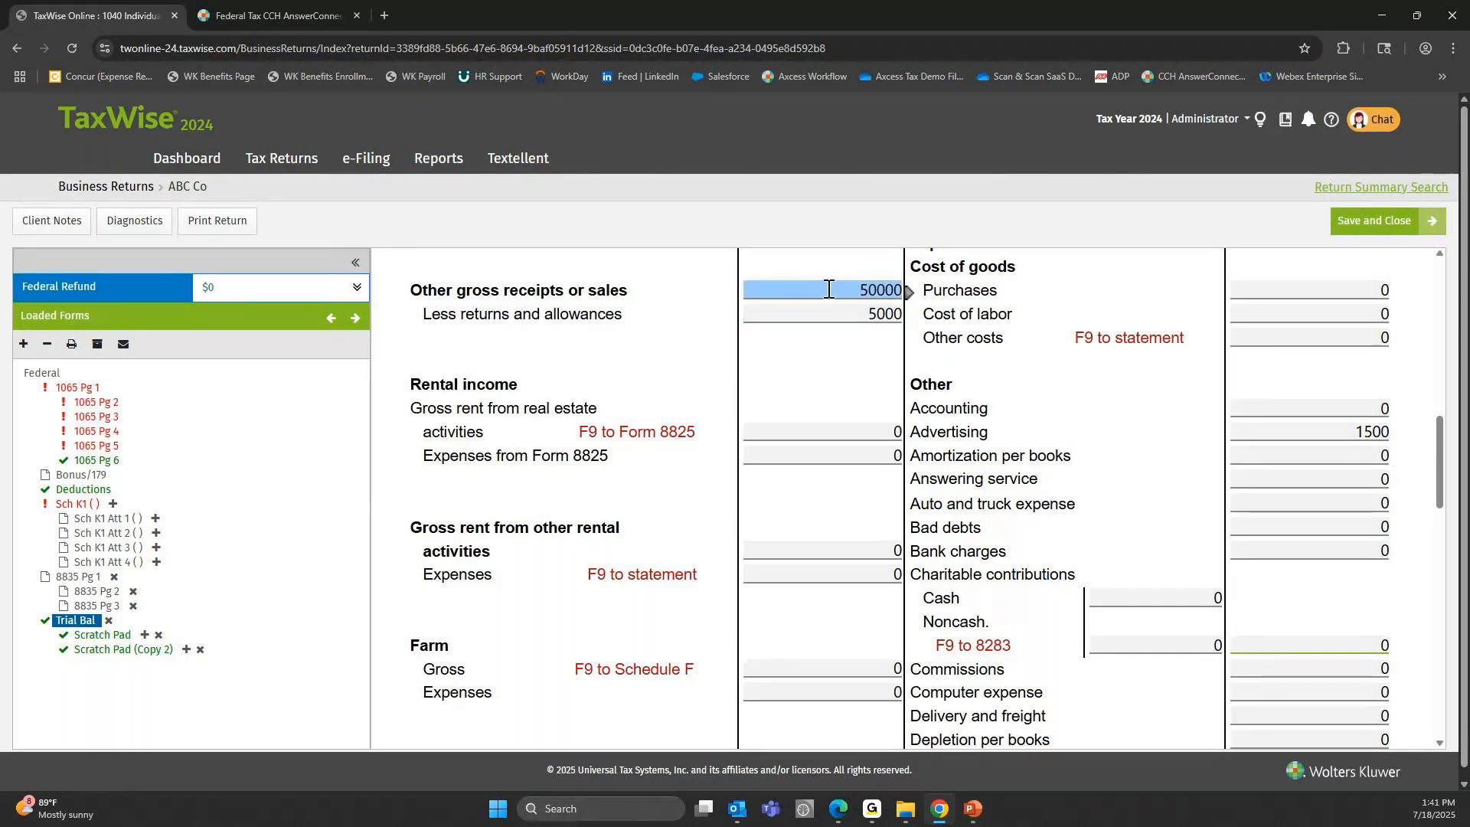
pyautogui.click(824, 290)
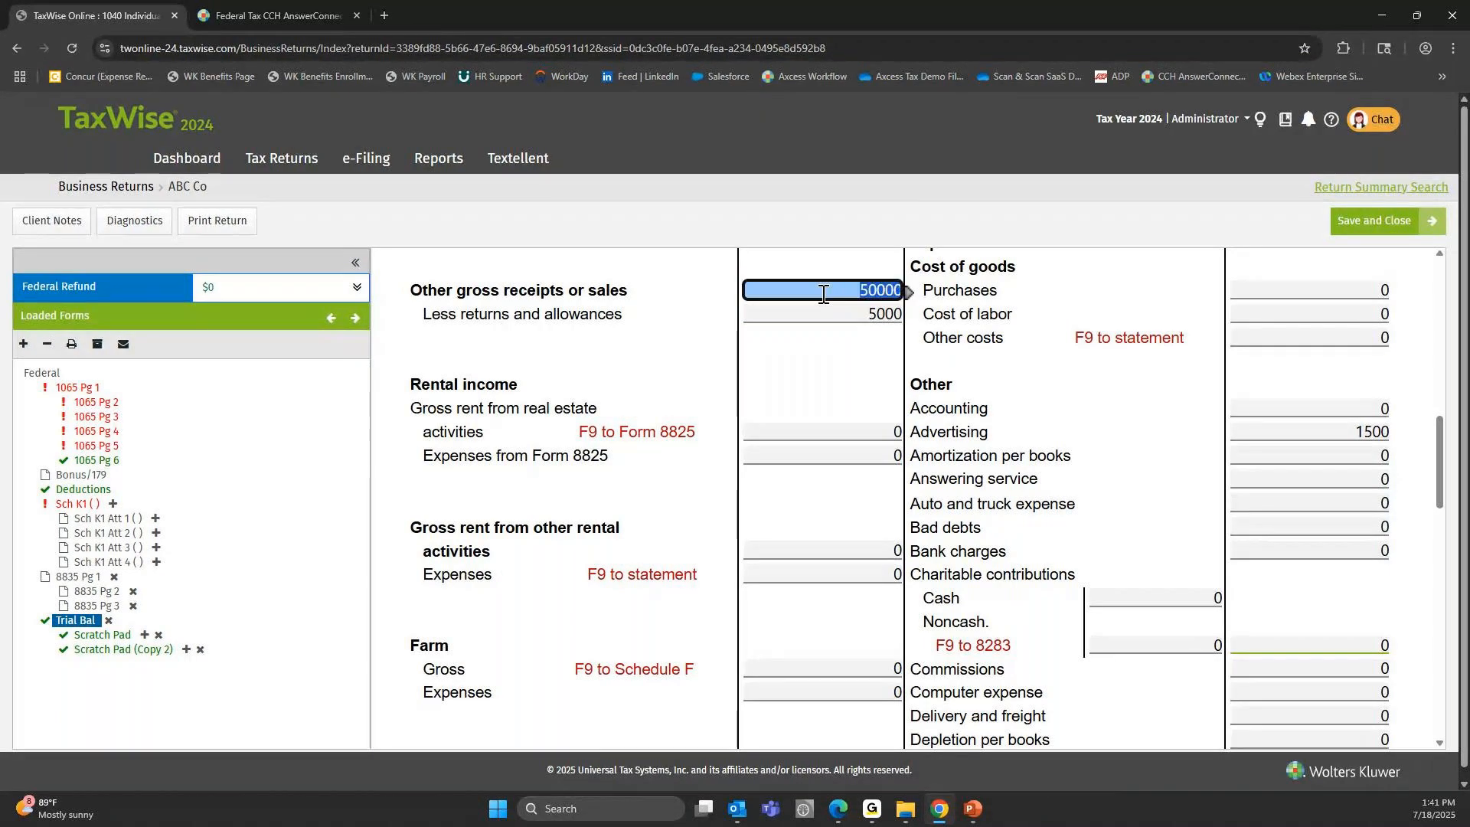
pyautogui.click(835, 316)
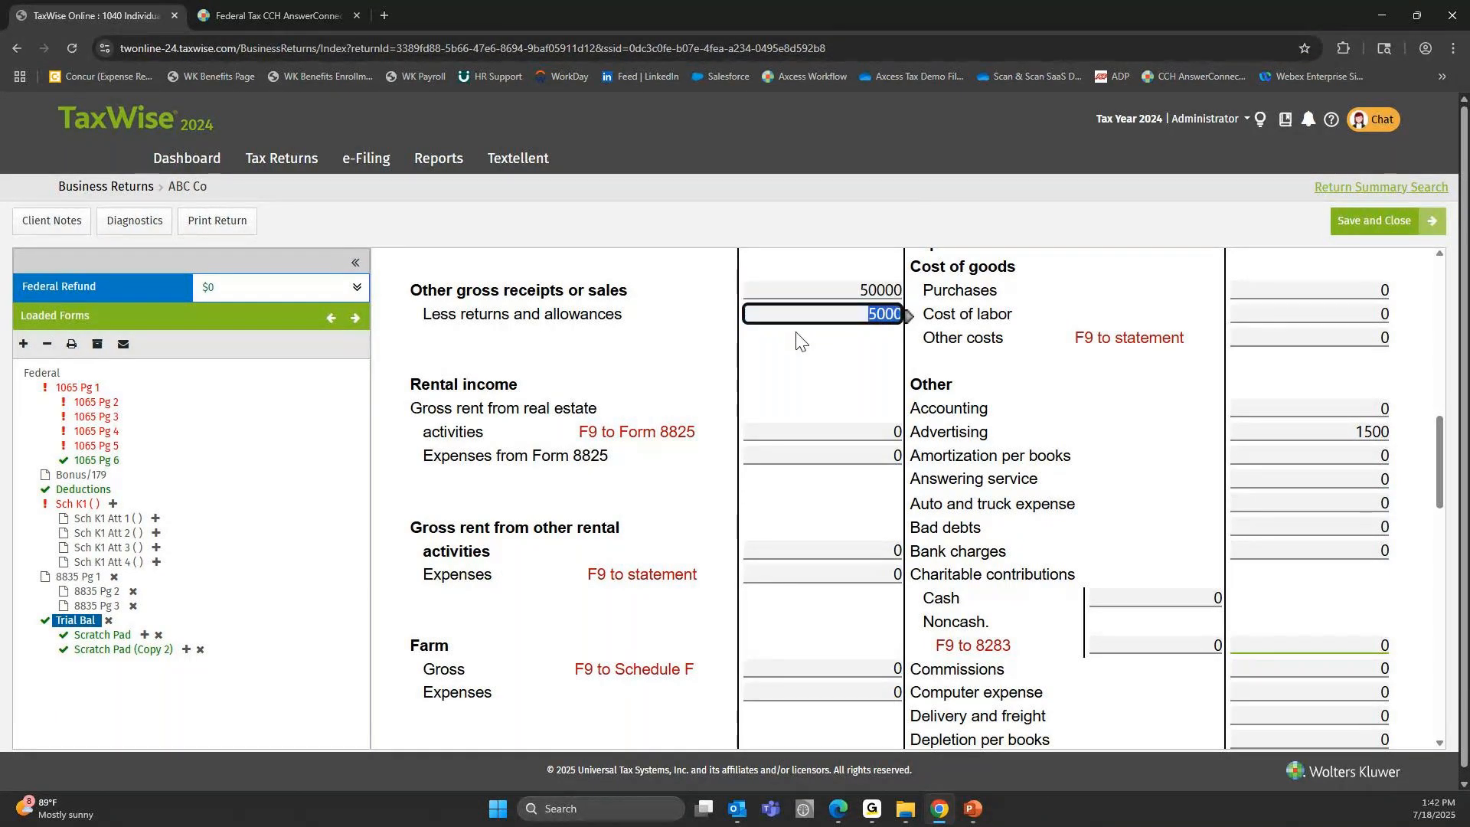
pyautogui.click(875, 292)
pyautogui.click(881, 315)
pyautogui.moveTo(461, 315); pyautogui.dragTo(632, 316)
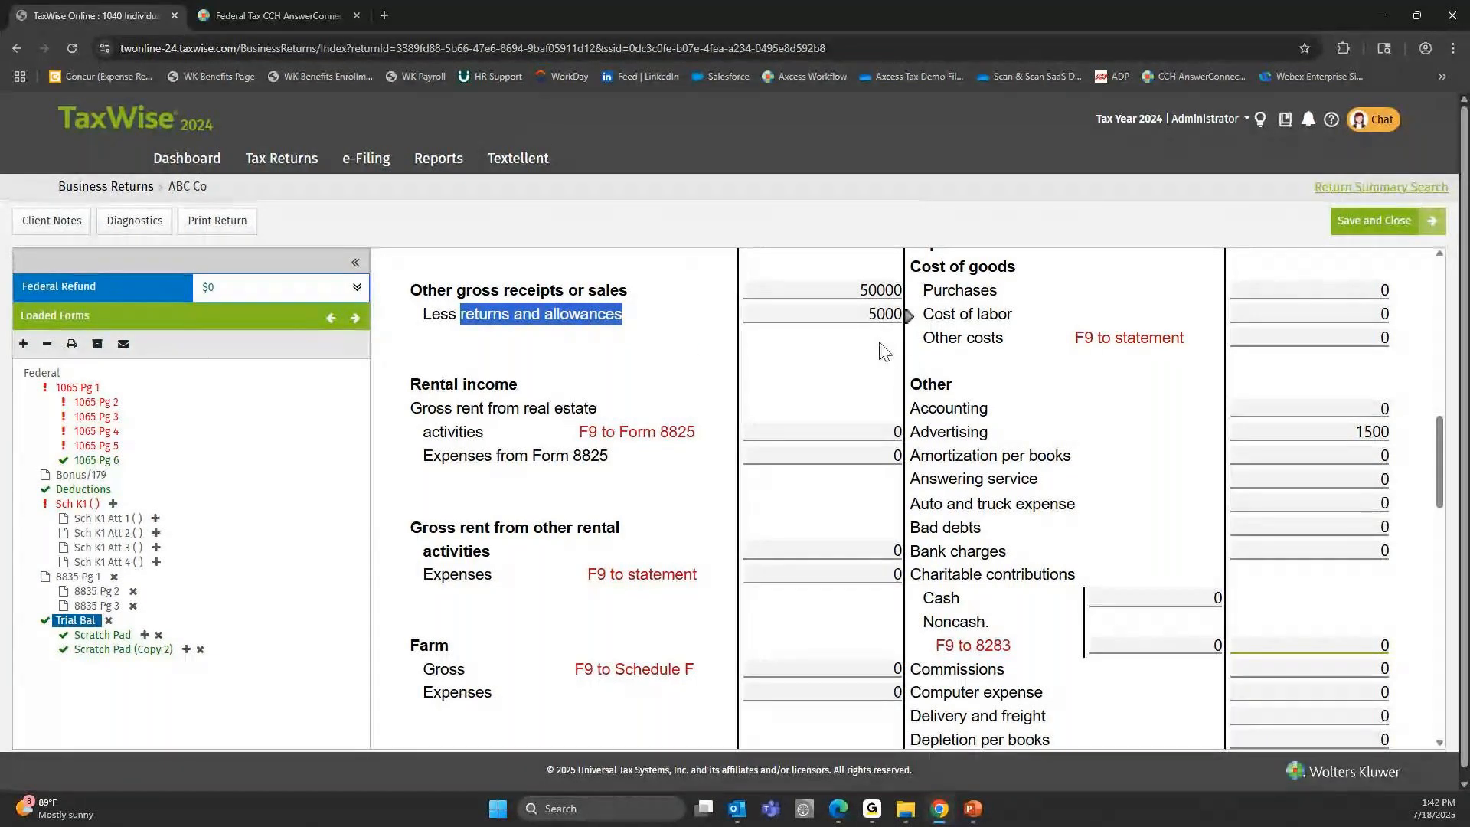
pyautogui.click(859, 294)
pyautogui.press('Tab')
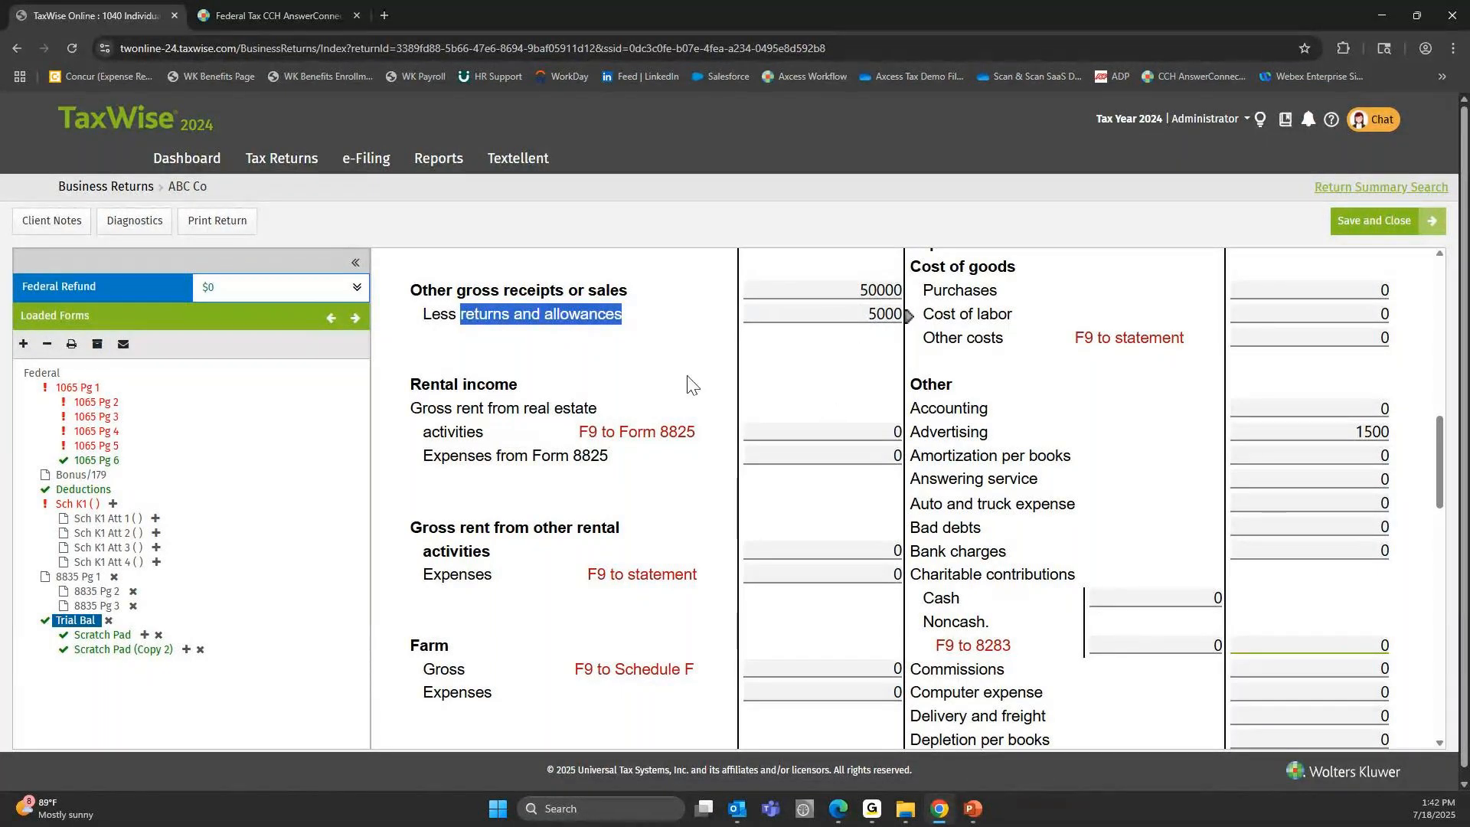
# Review the rental and Farm income lines, including the Farm Gross field and its Schedule F link.
pyautogui.scroll(-1, 415, 312)
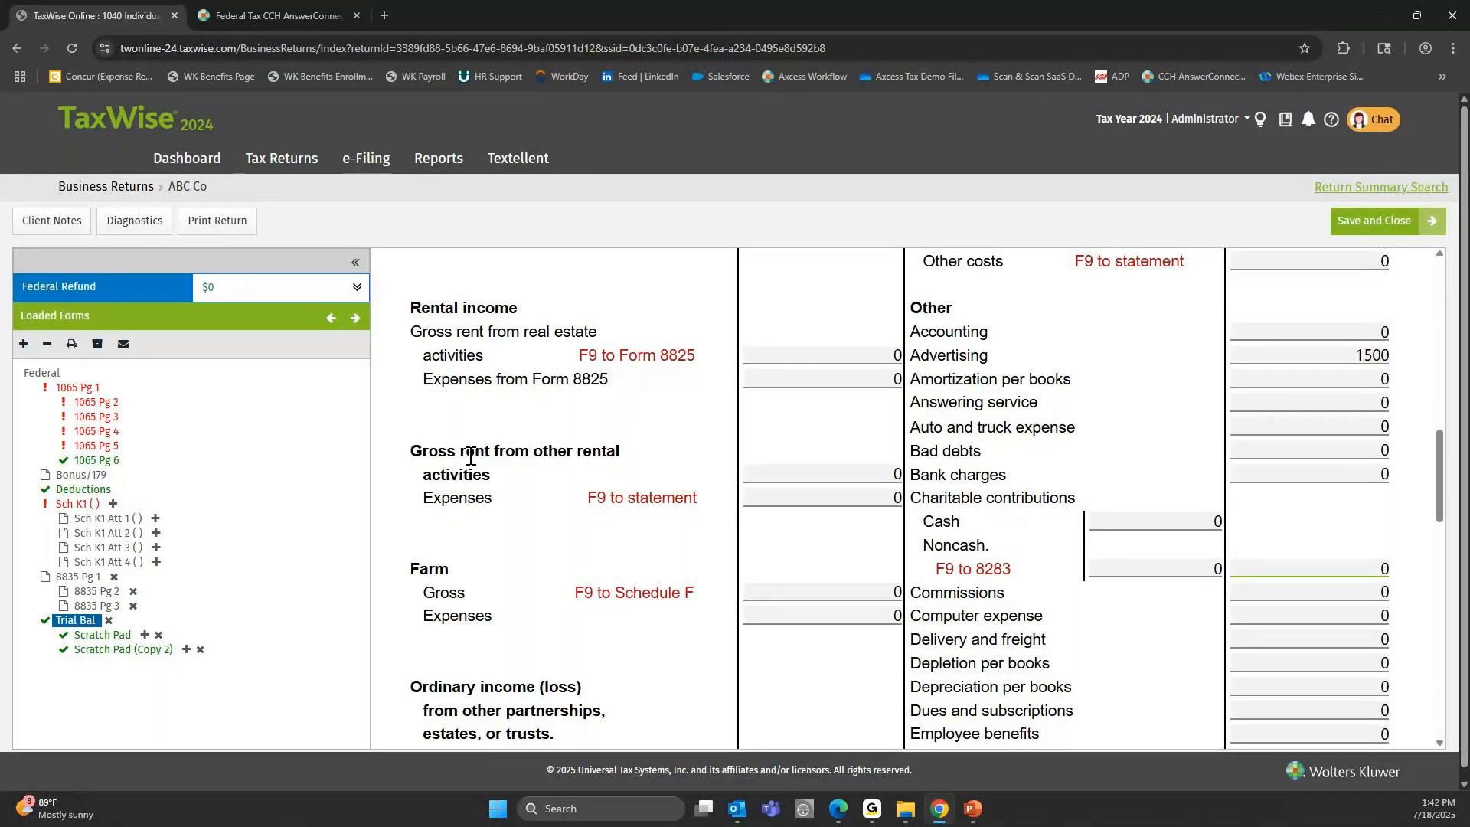
pyautogui.scroll(-1, 433, 490)
pyautogui.doubleClick(432, 492)
pyautogui.moveTo(617, 516)
pyautogui.mouseDown()
pyautogui.moveTo(696, 516)
pyautogui.moveTo(614, 517)
pyautogui.mouseUp()
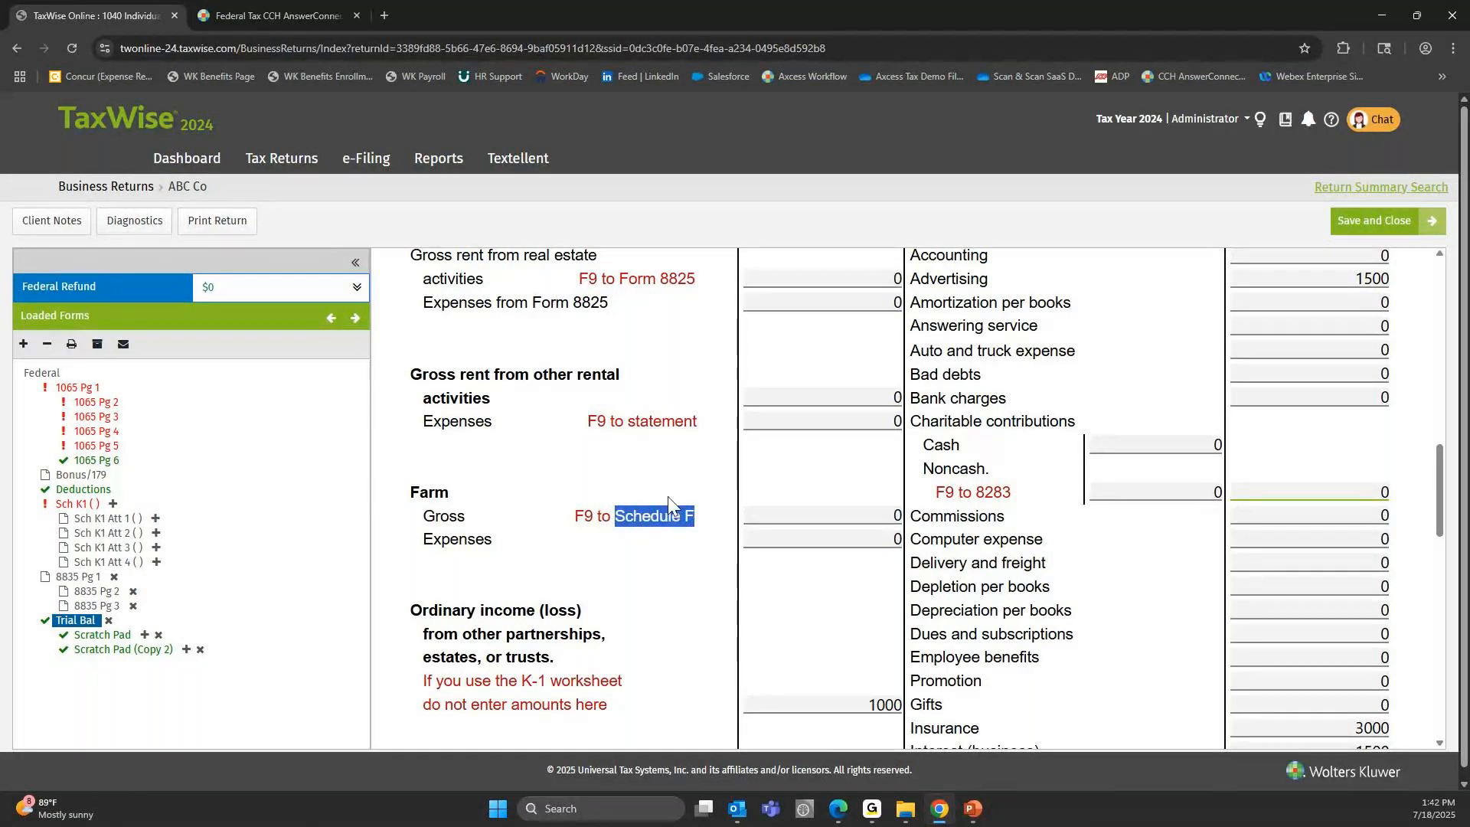
pyautogui.click(788, 517)
pyautogui.click(787, 516)
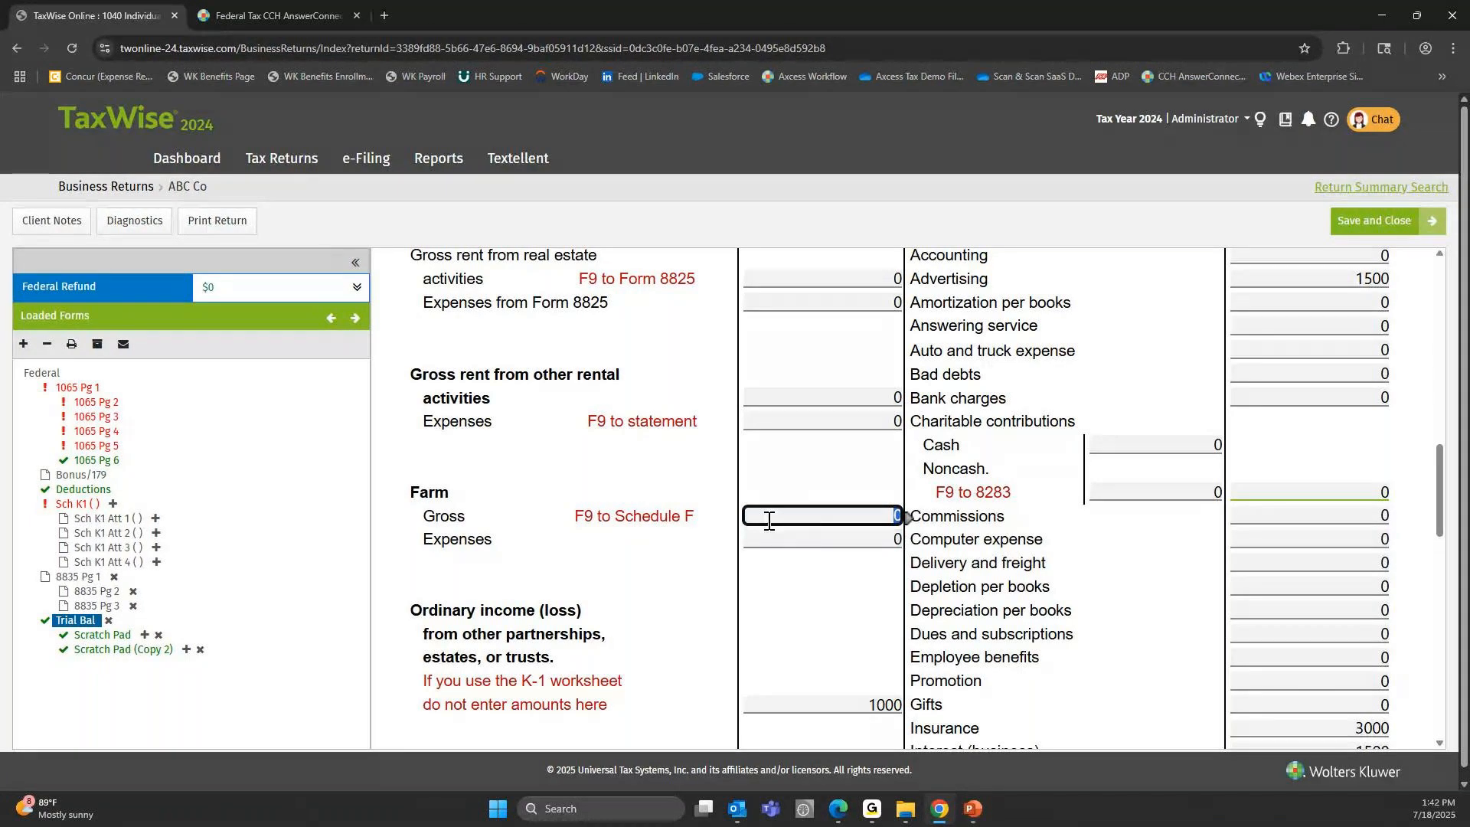
# Review the remaining income lines from Ordinary income (loss) down to Other nontaxable income.
pyautogui.scroll(-4, 536, 467)
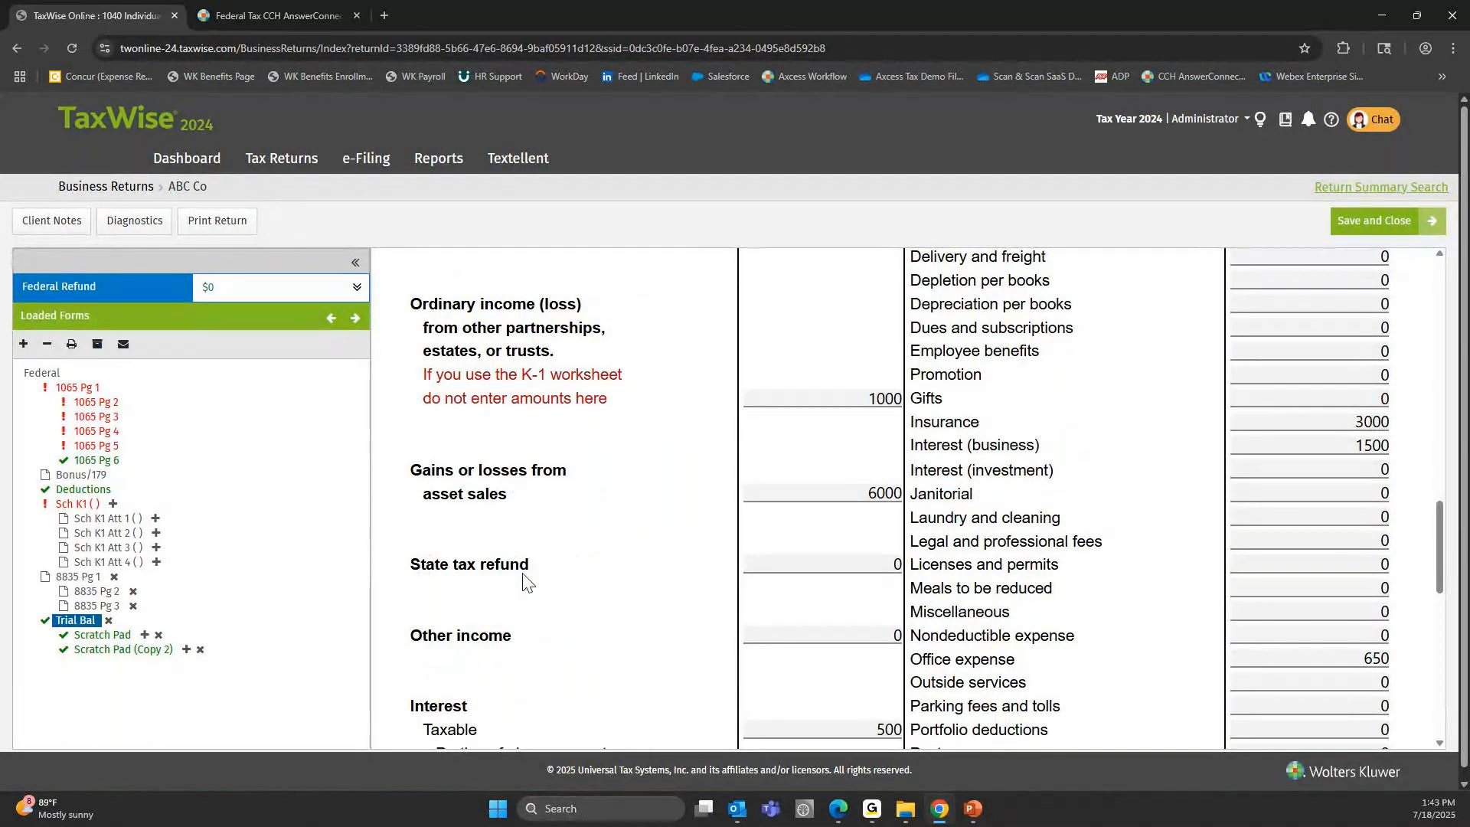
pyautogui.scroll(-1, 523, 582)
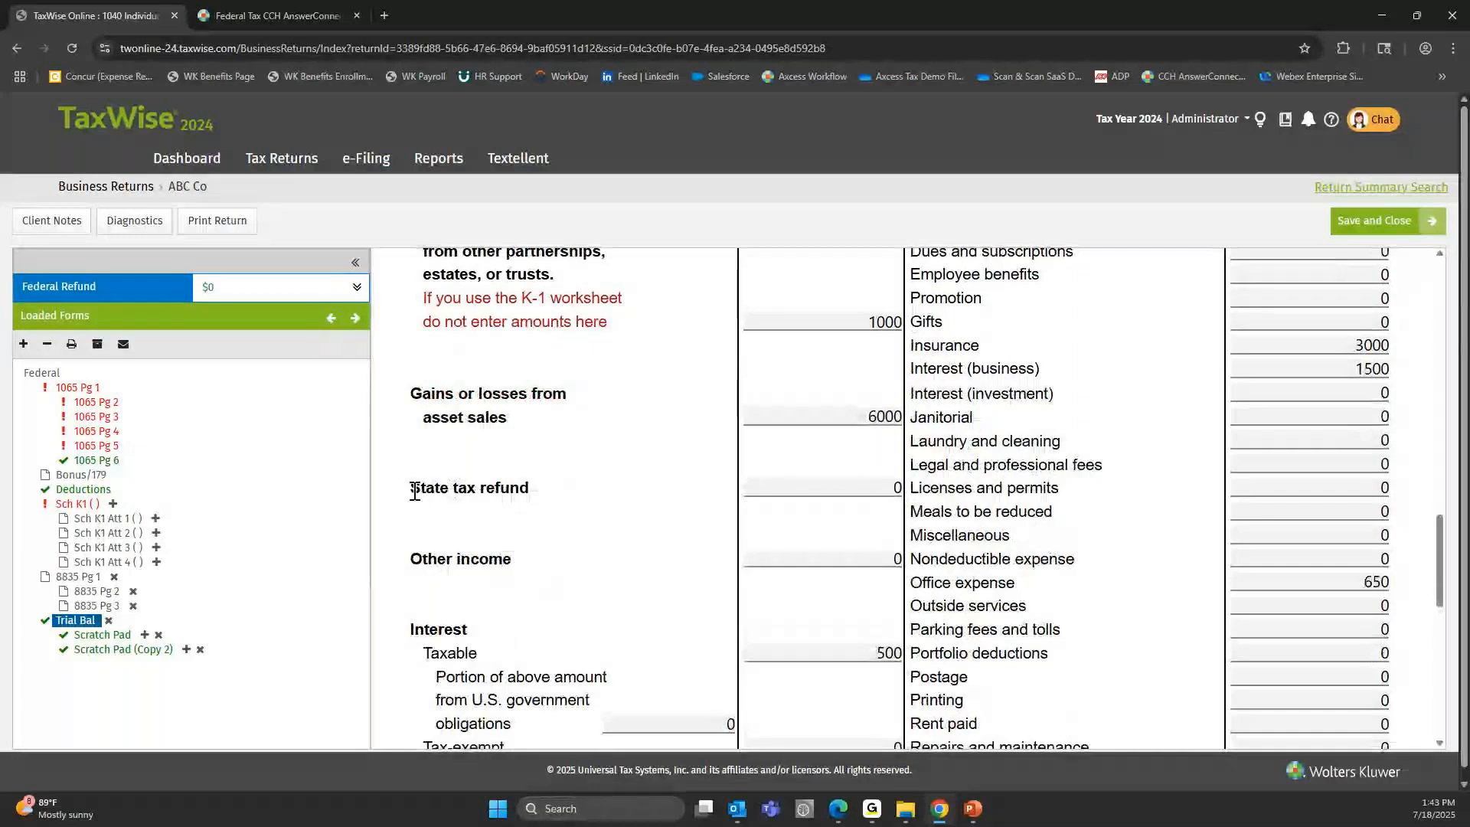
pyautogui.scroll(-2, 478, 488)
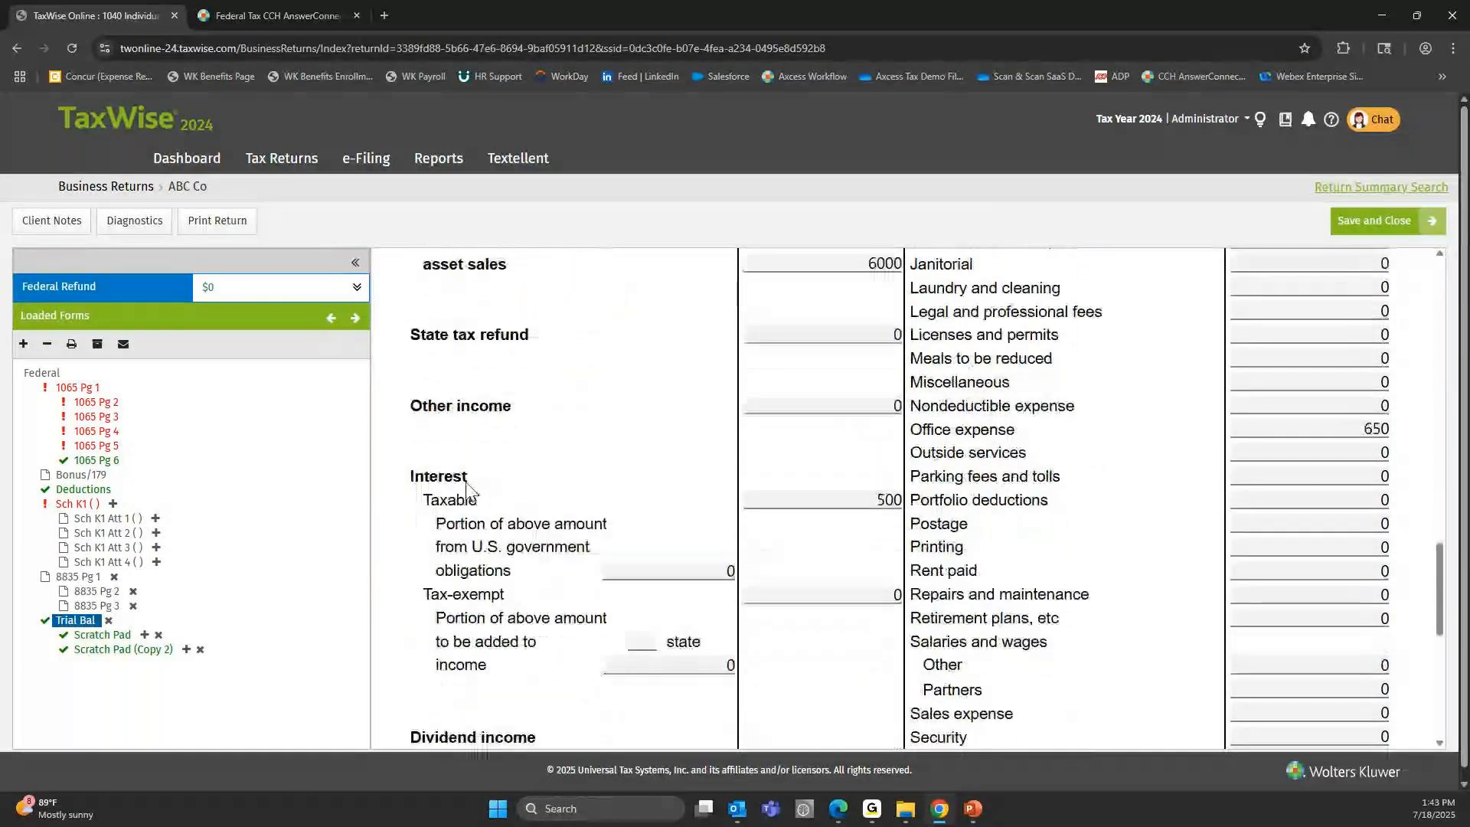
pyautogui.scroll(-2, 467, 484)
pyautogui.scroll(-2, 472, 490)
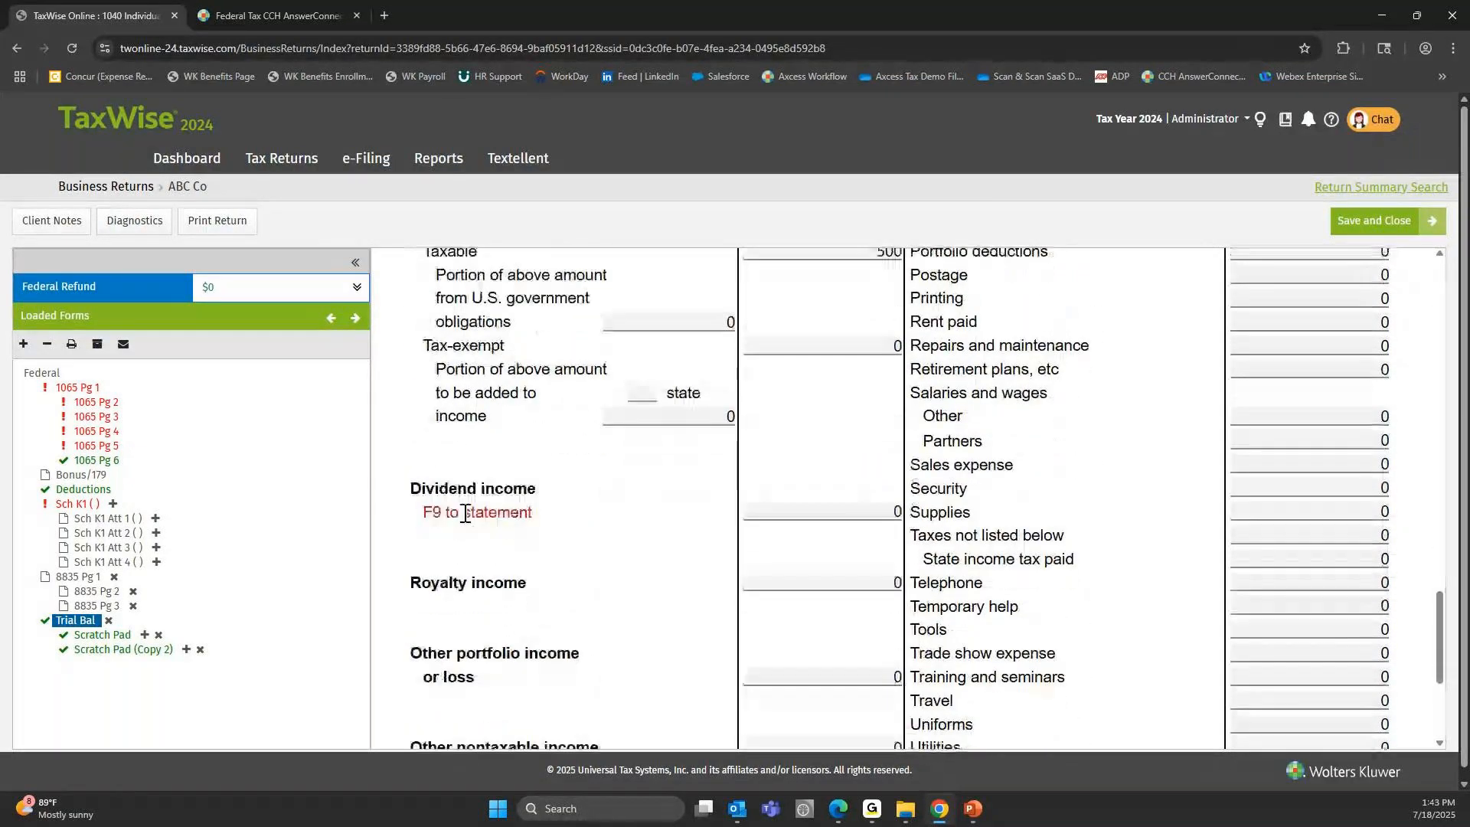
pyautogui.scroll(1, 498, 459)
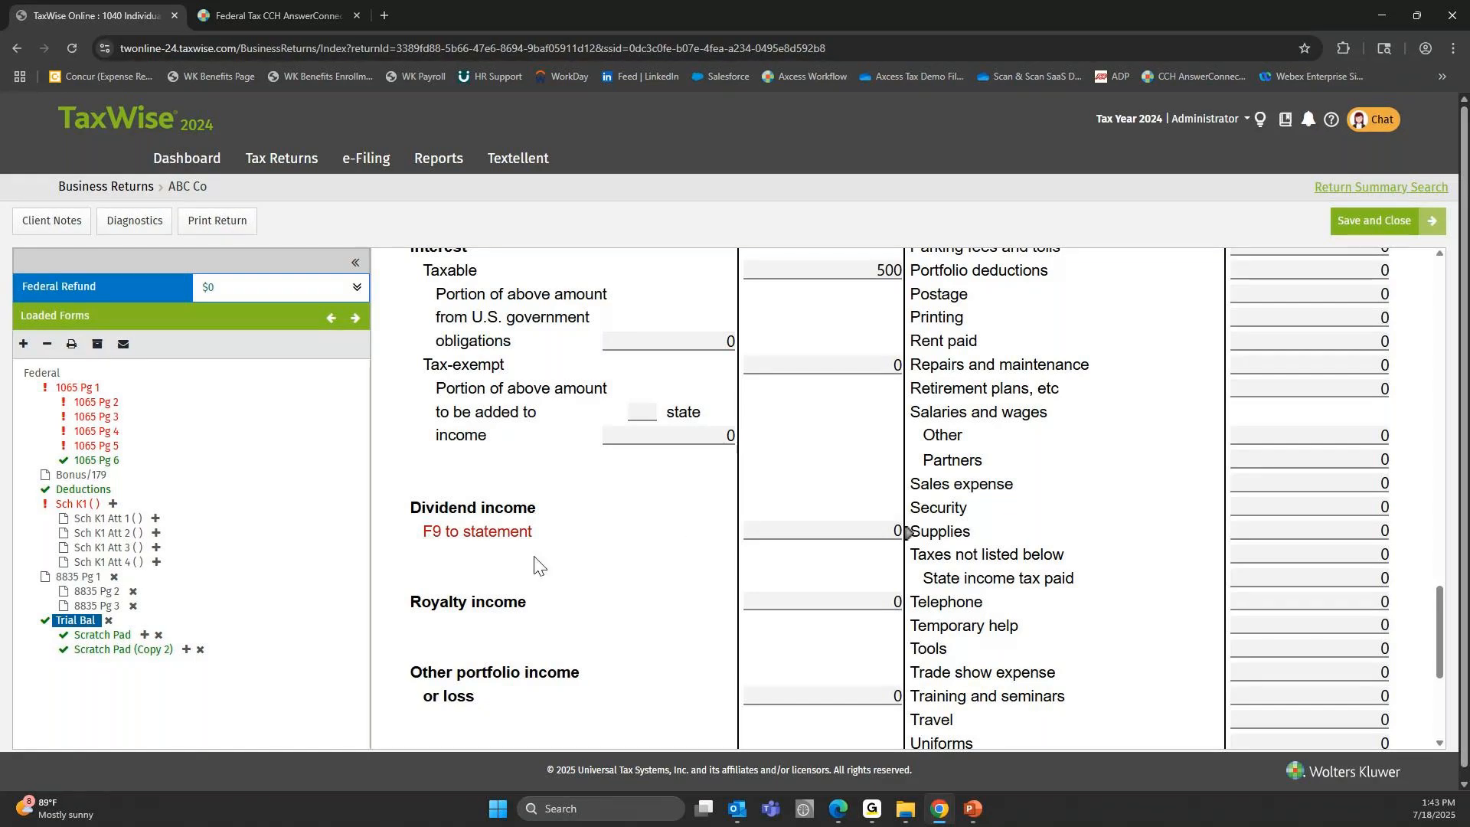
pyautogui.scroll(-3, 536, 564)
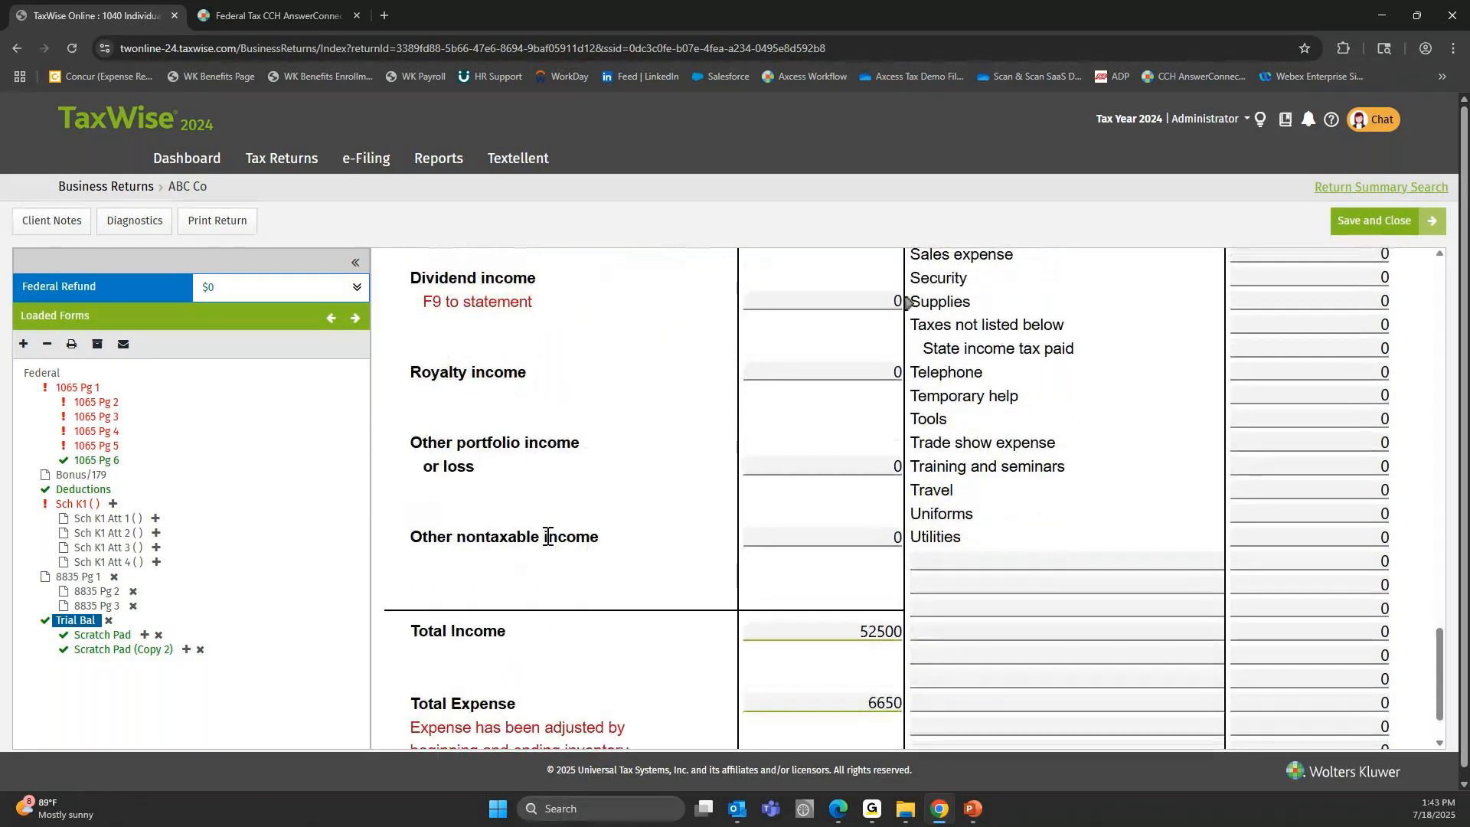
pyautogui.click(795, 529)
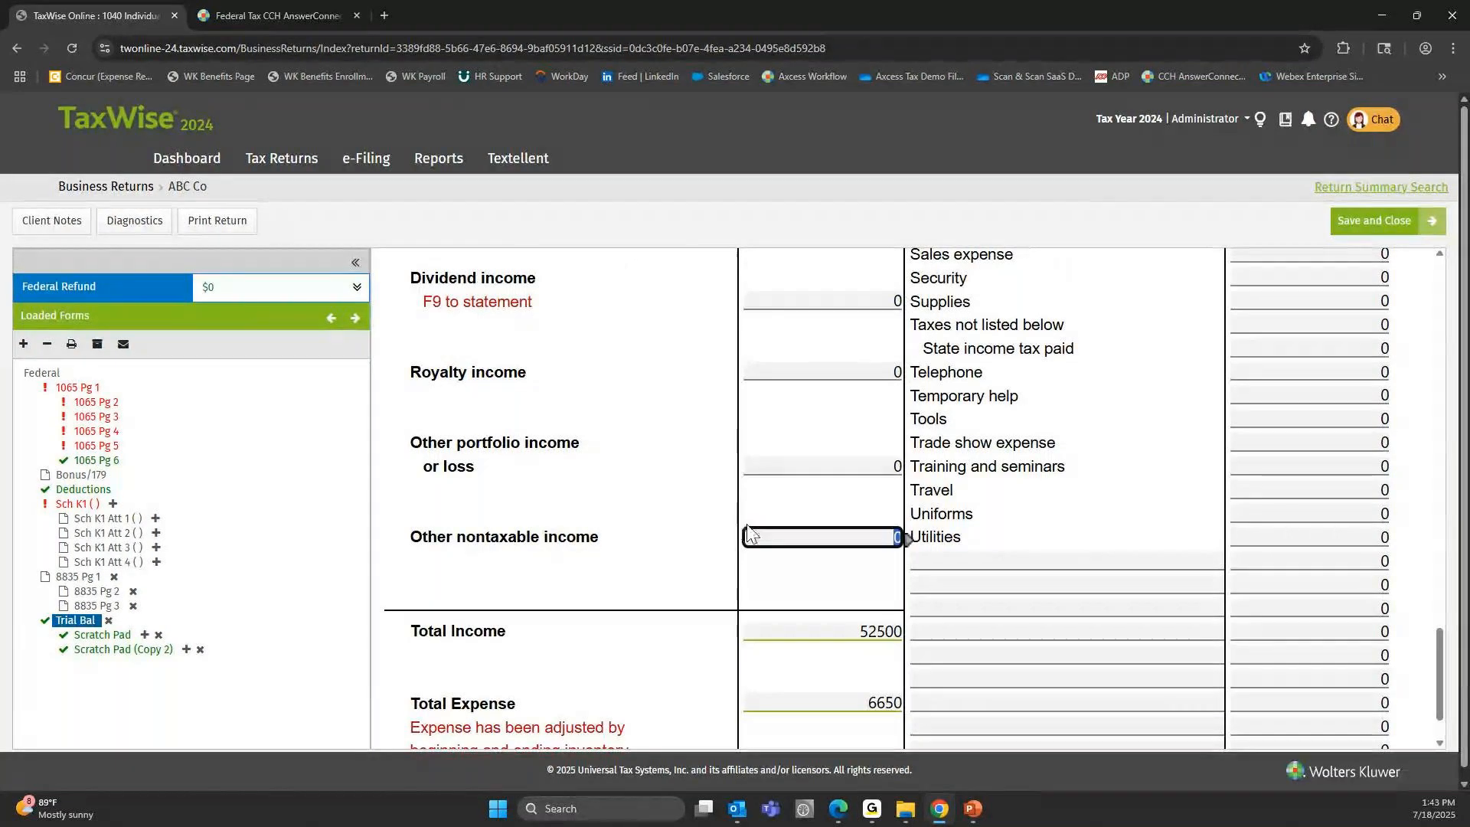
# Go back to the Other income line and select its amount field for review.
pyautogui.scroll(4, 775, 434)
pyautogui.scroll(2, 827, 498)
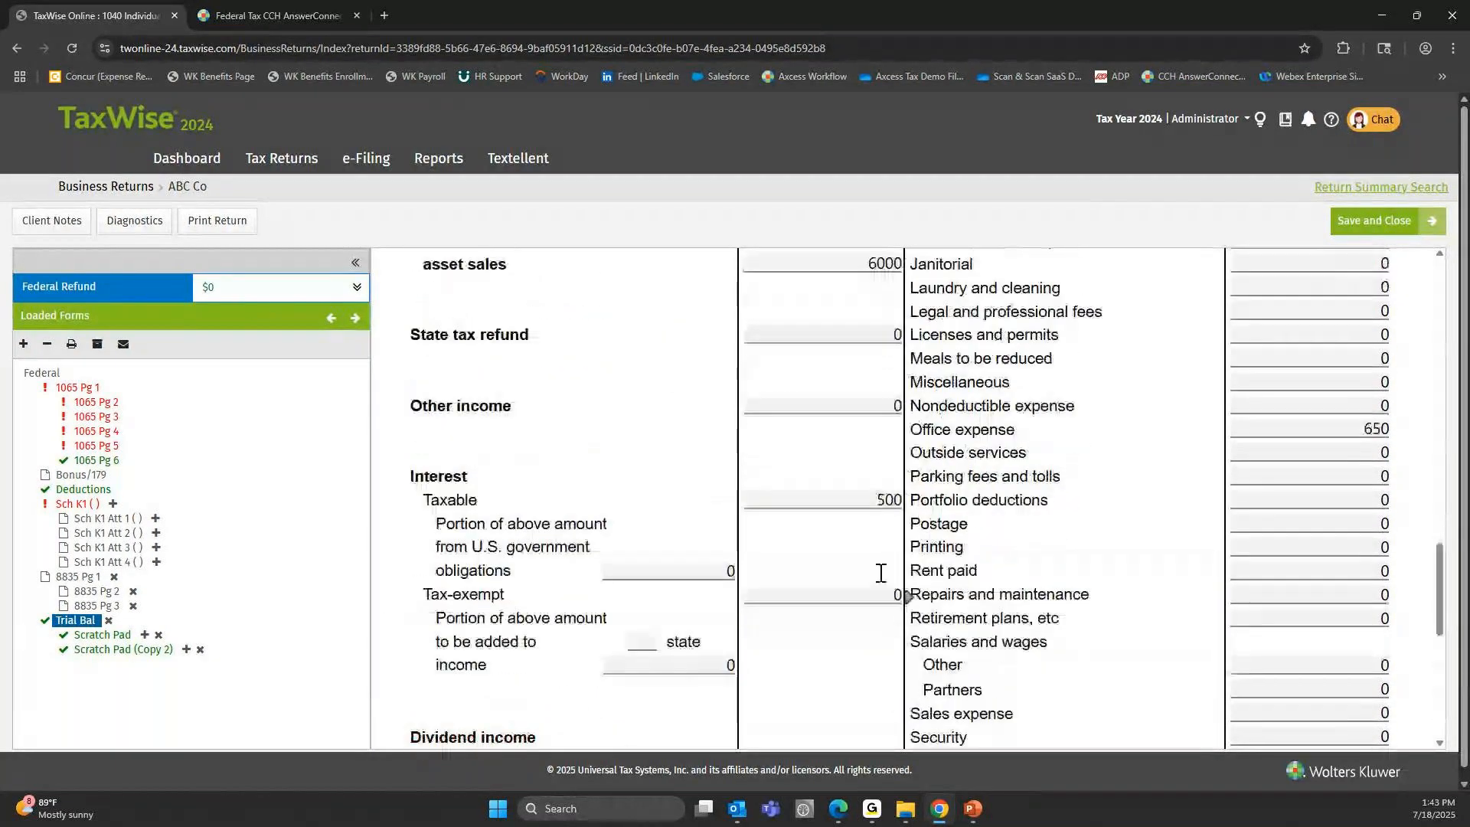
pyautogui.scroll(1, 881, 467)
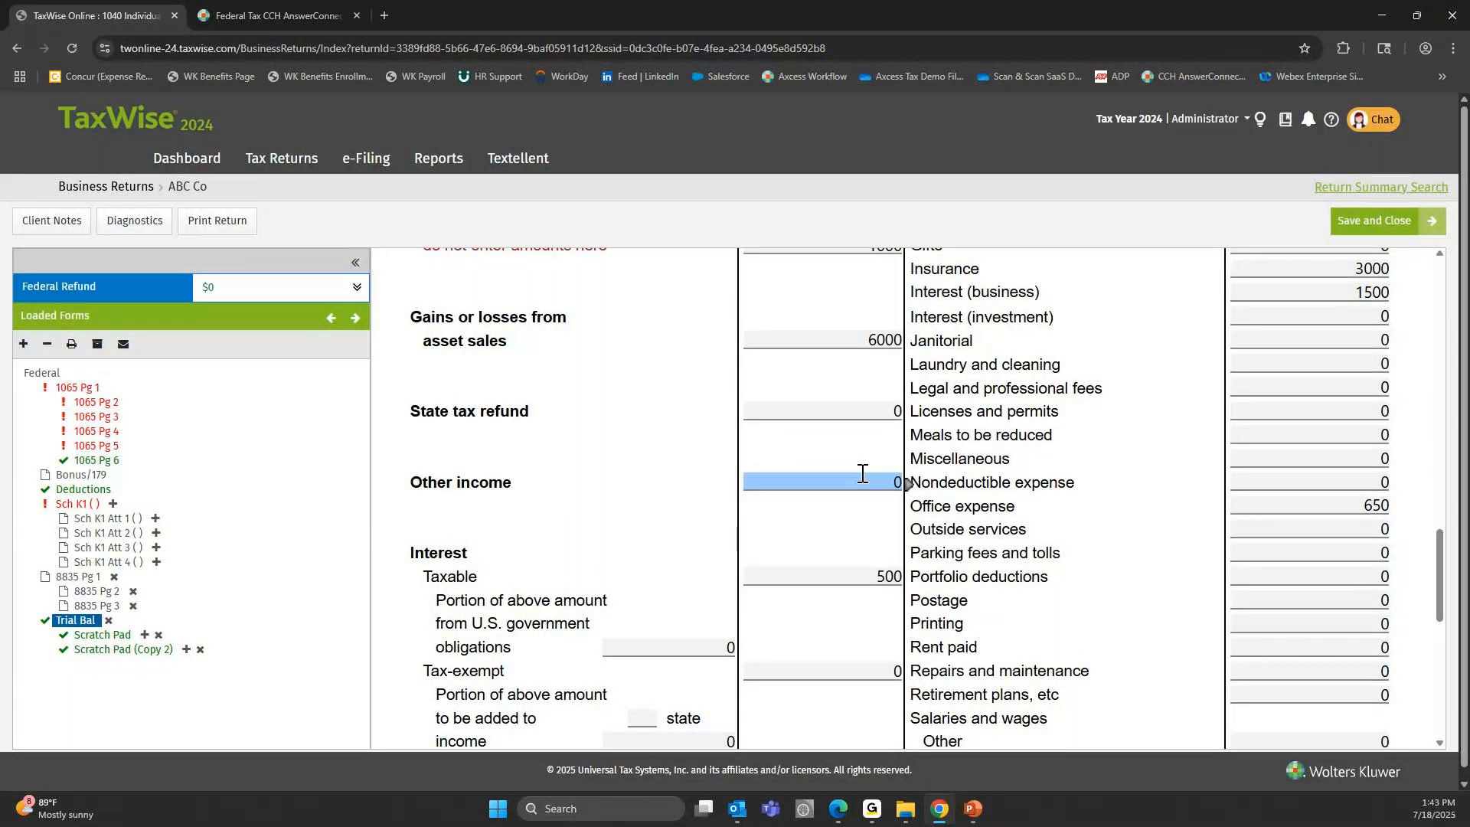
pyautogui.scroll(2, 863, 480)
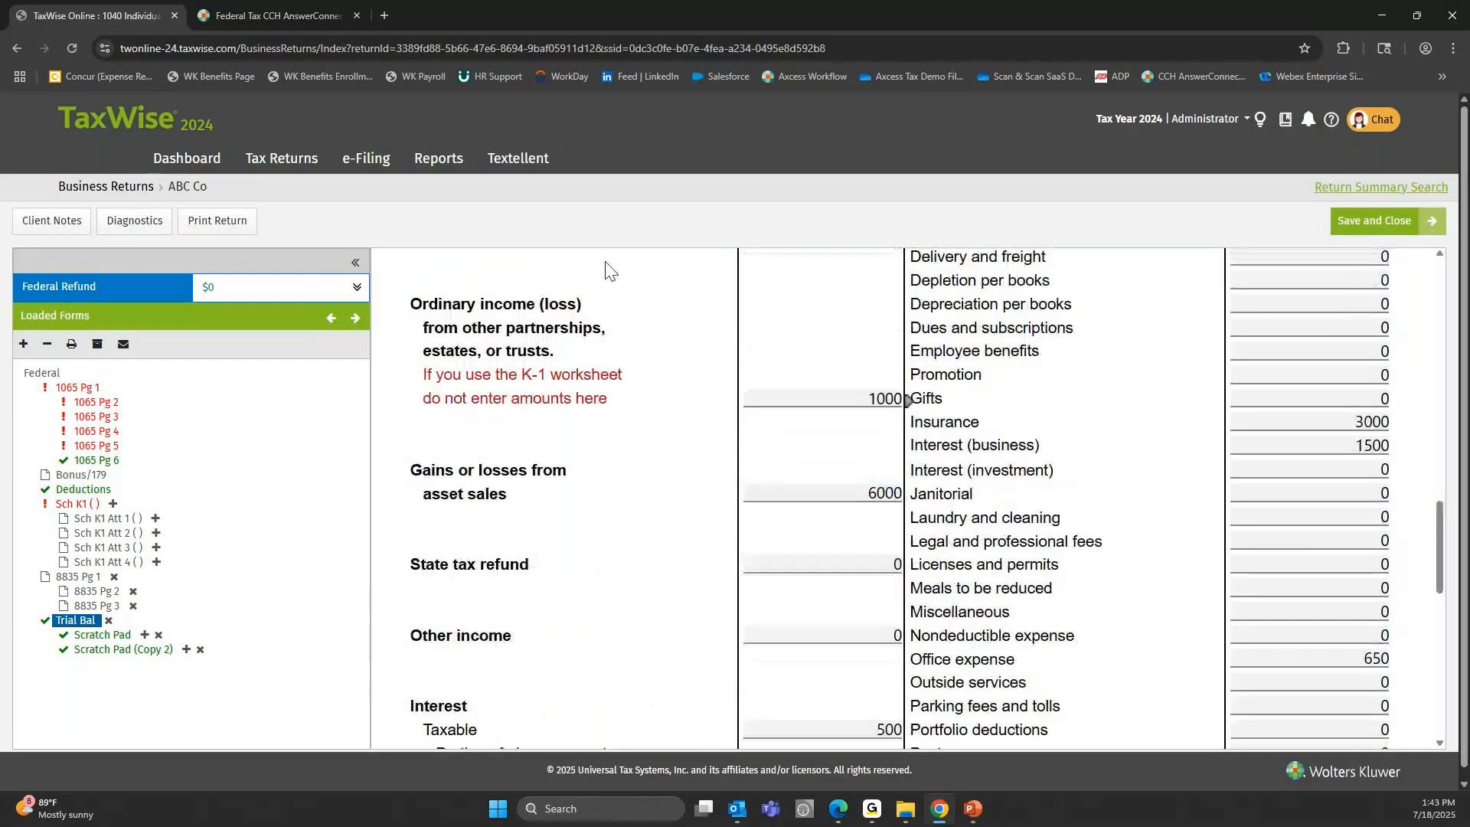
pyautogui.scroll(-1, 740, 526)
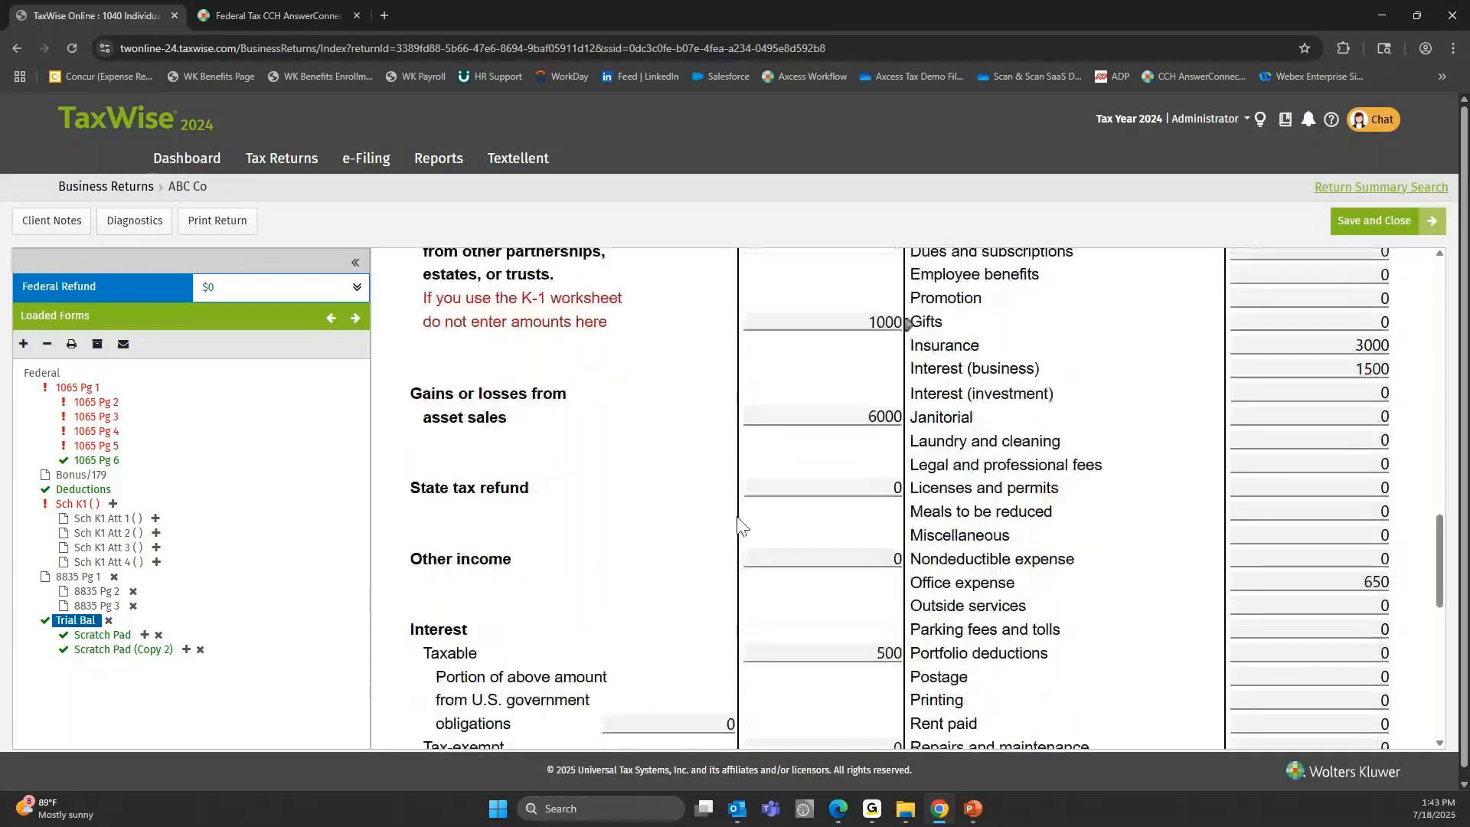
pyautogui.click(825, 561)
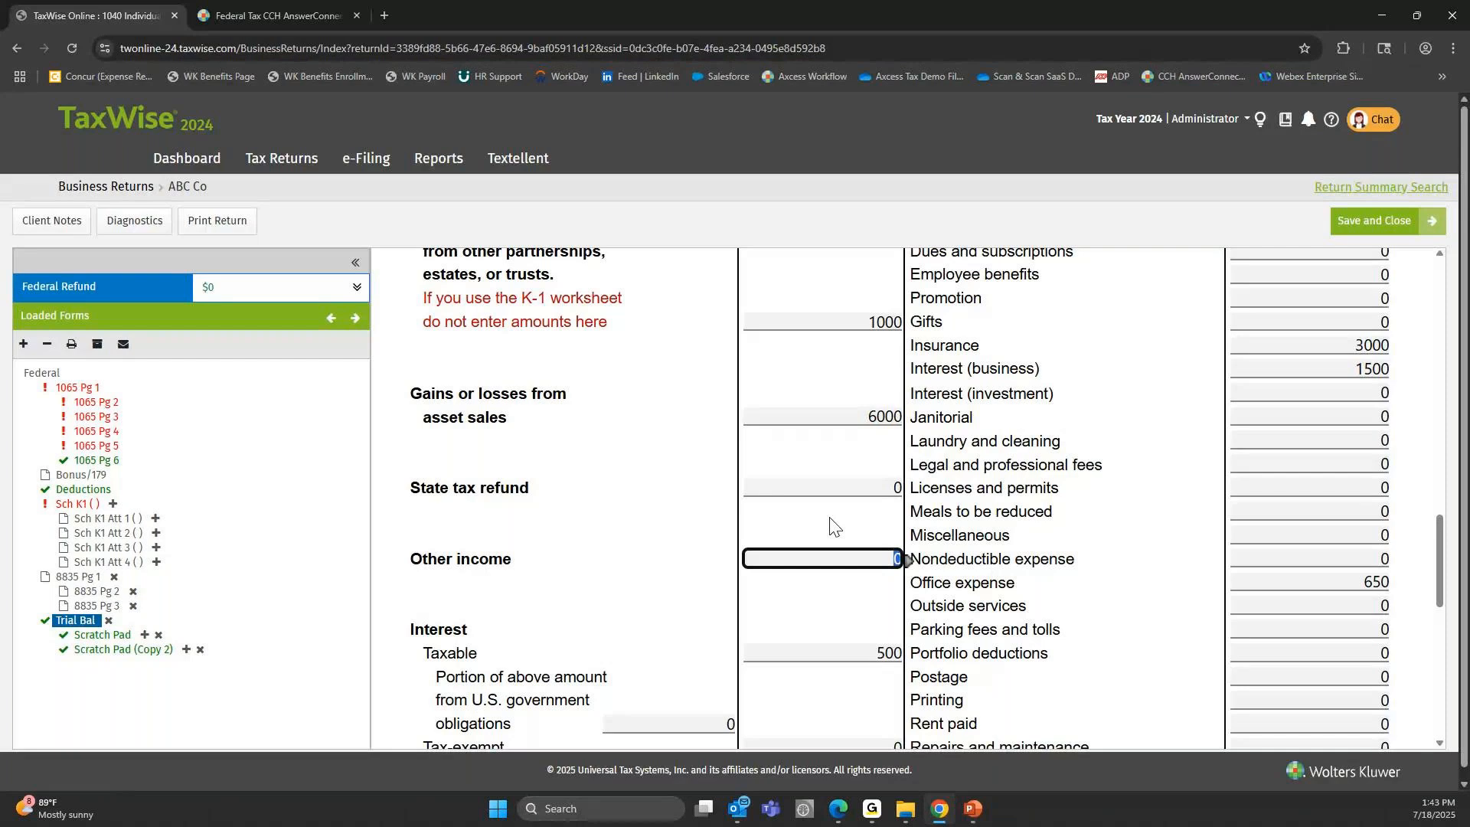
# Check the example trial balance slide in PowerPoint against the TaxWise worksheet's Cost of goods and Accounting expense lines.
pyautogui.hotkey('alt', 'Tab')
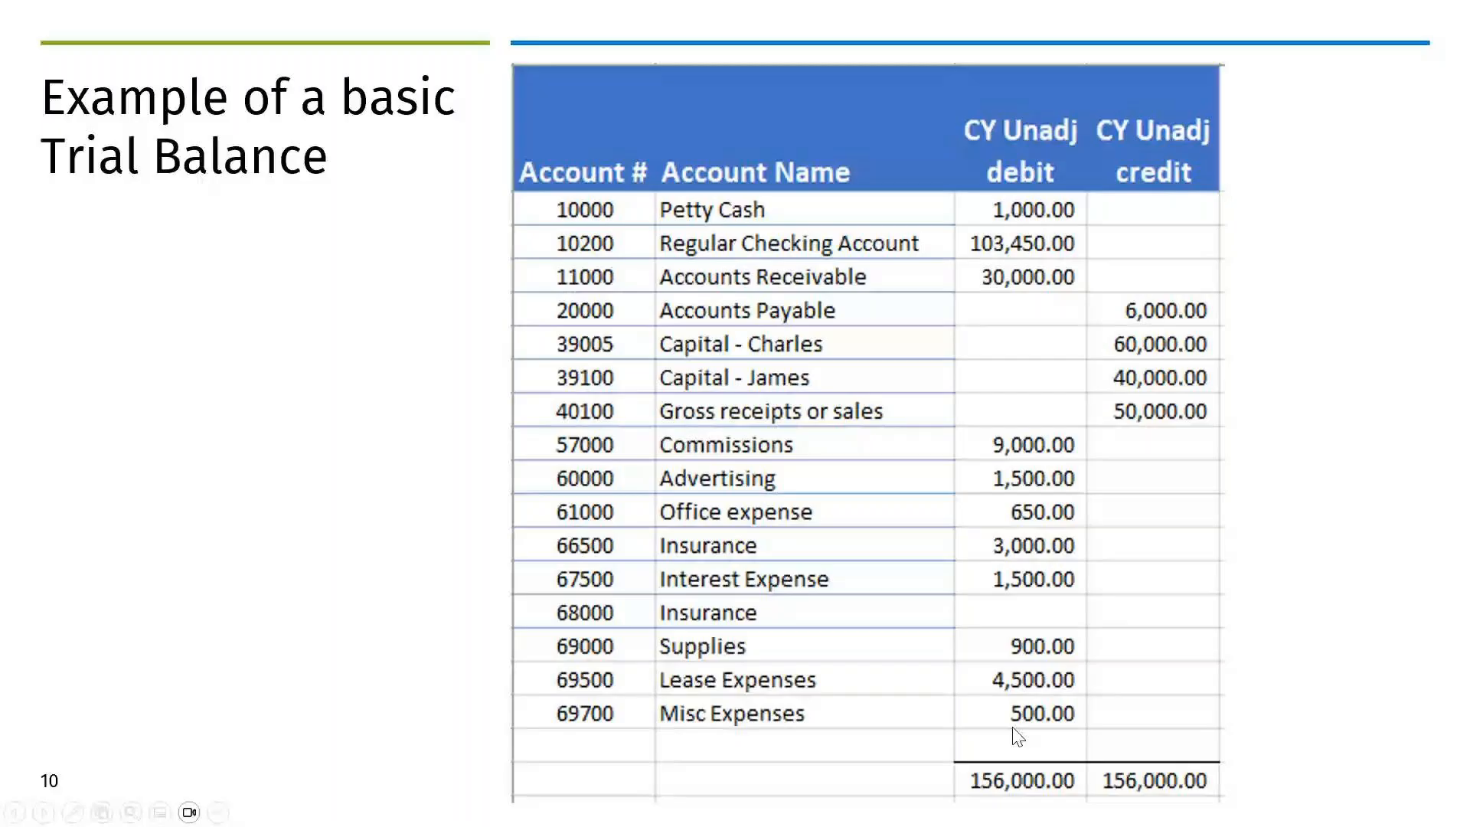
pyautogui.hotkey('alt', 'Tab')
pyautogui.scroll(10, 1142, 564)
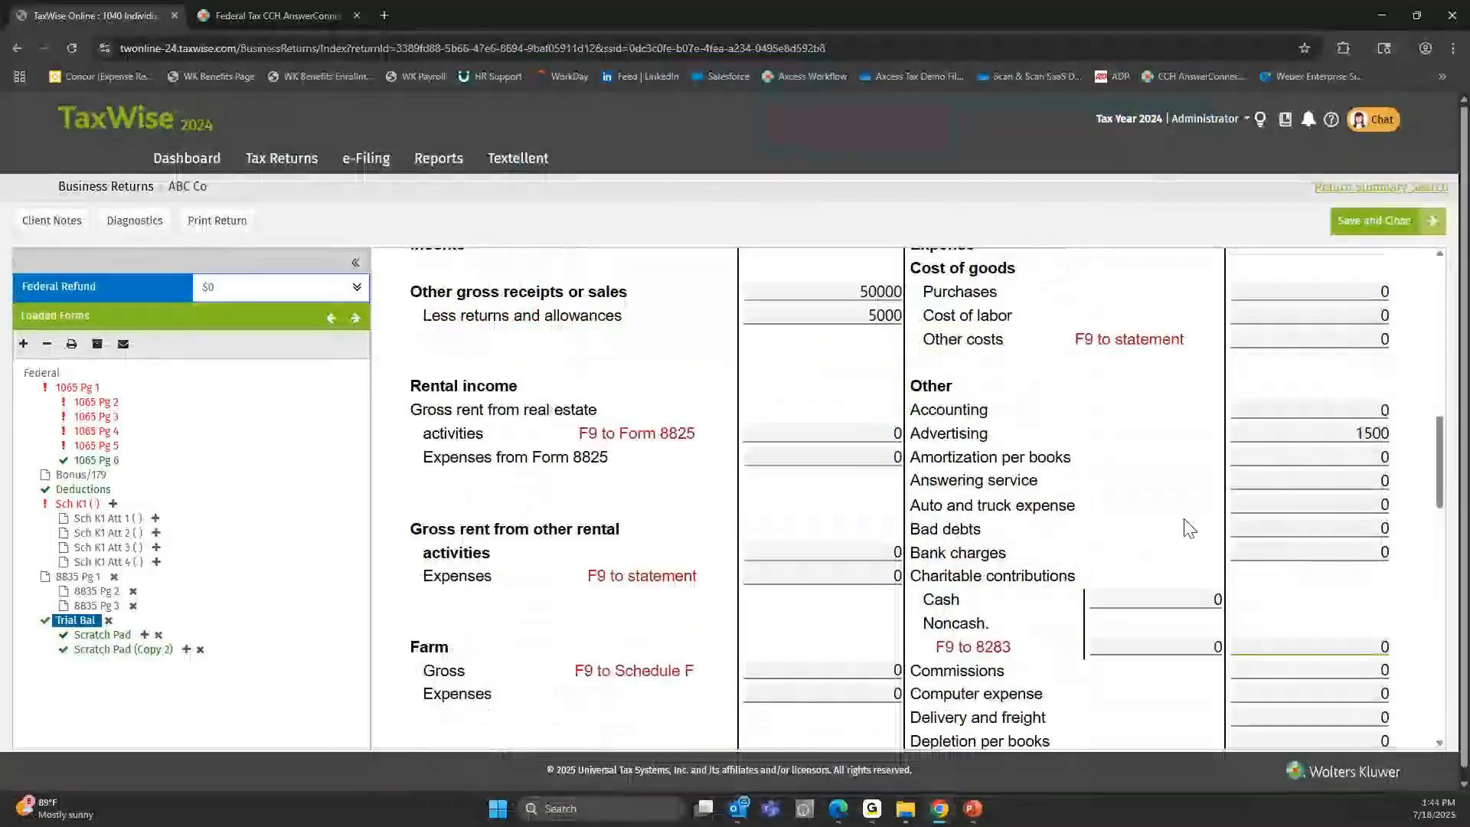
pyautogui.click(1283, 443)
pyautogui.click(1267, 464)
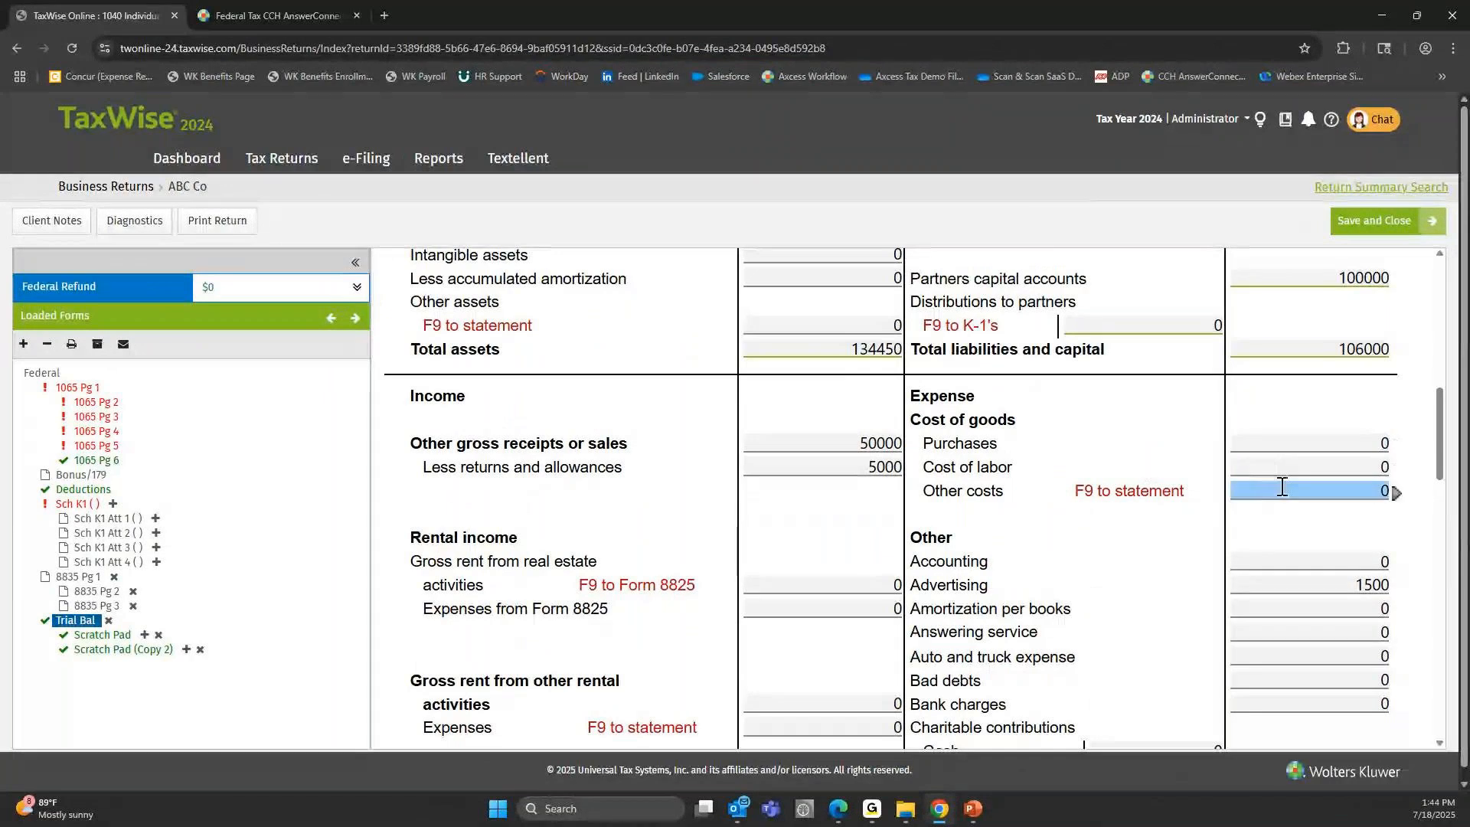
pyautogui.scroll(-1, 1011, 529)
pyautogui.click(1351, 476)
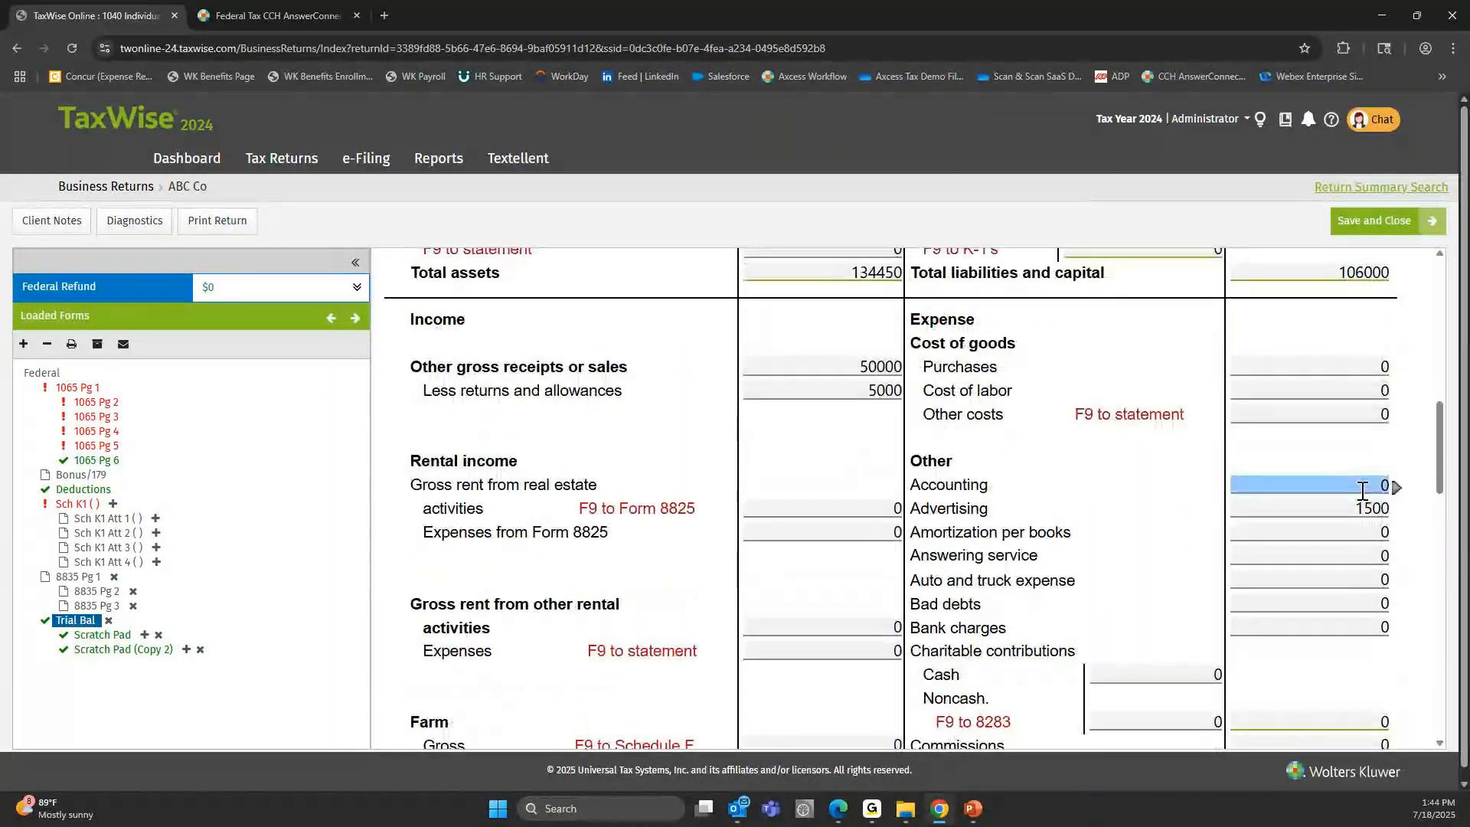
pyautogui.click(1364, 490)
pyautogui.click(1359, 487)
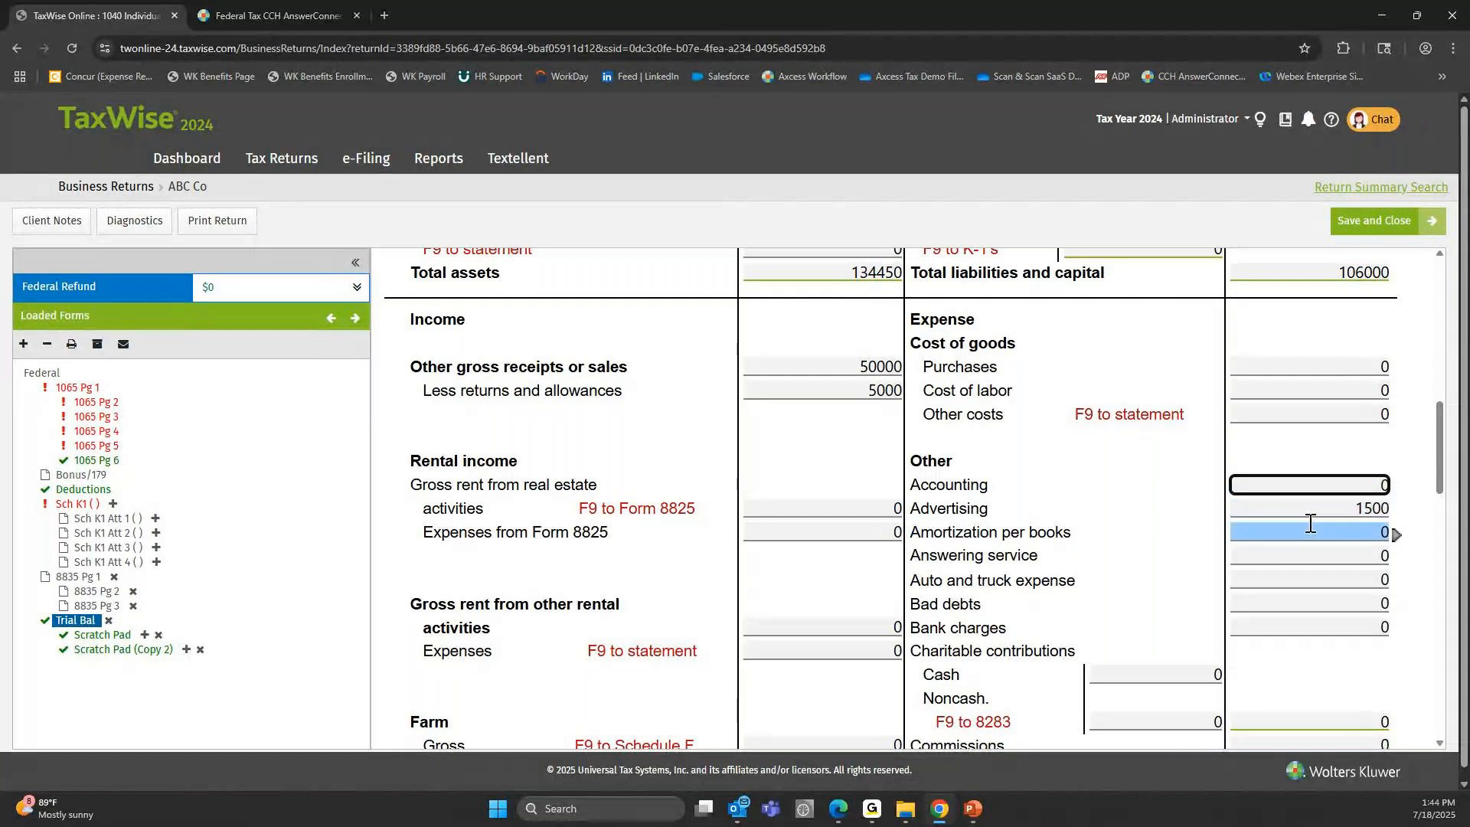
# Review the Other expense lines from Charitable contributions down to the blank write-in lines below Utilities.
pyautogui.scroll(-4, 1309, 552)
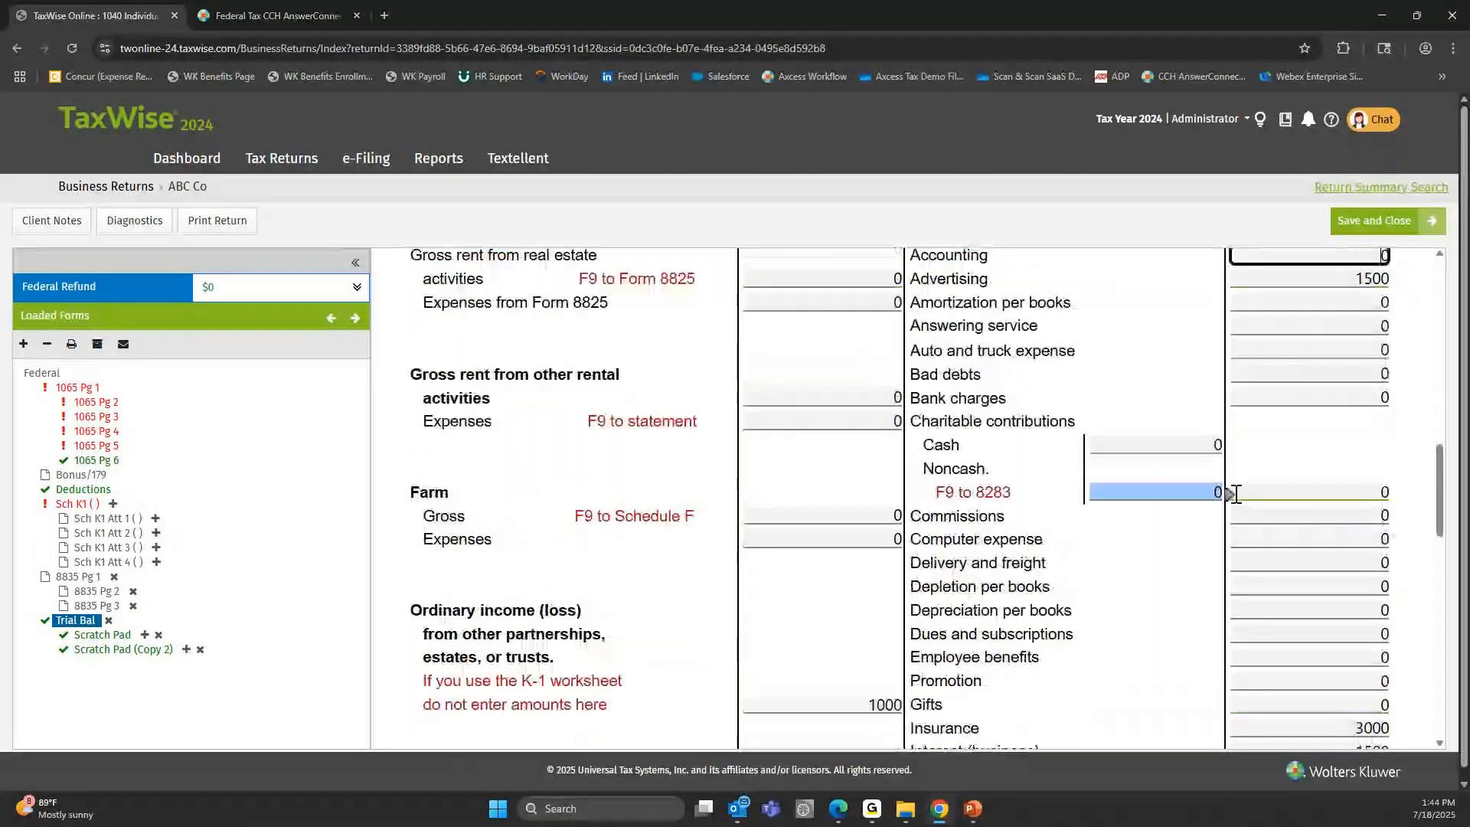
pyautogui.scroll(-2, 1289, 613)
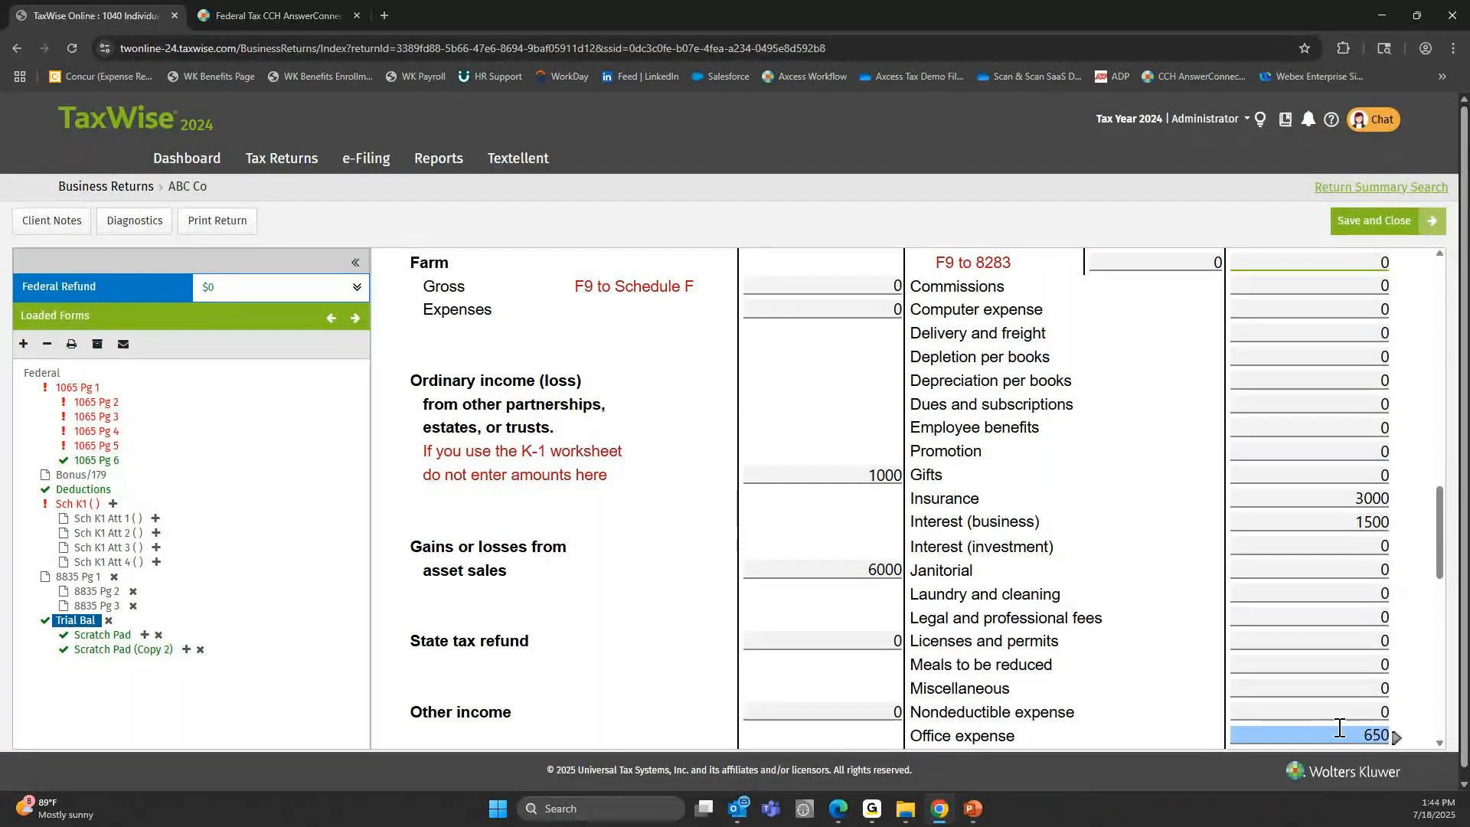
pyautogui.scroll(-3, 1339, 728)
pyautogui.scroll(-6, 1328, 680)
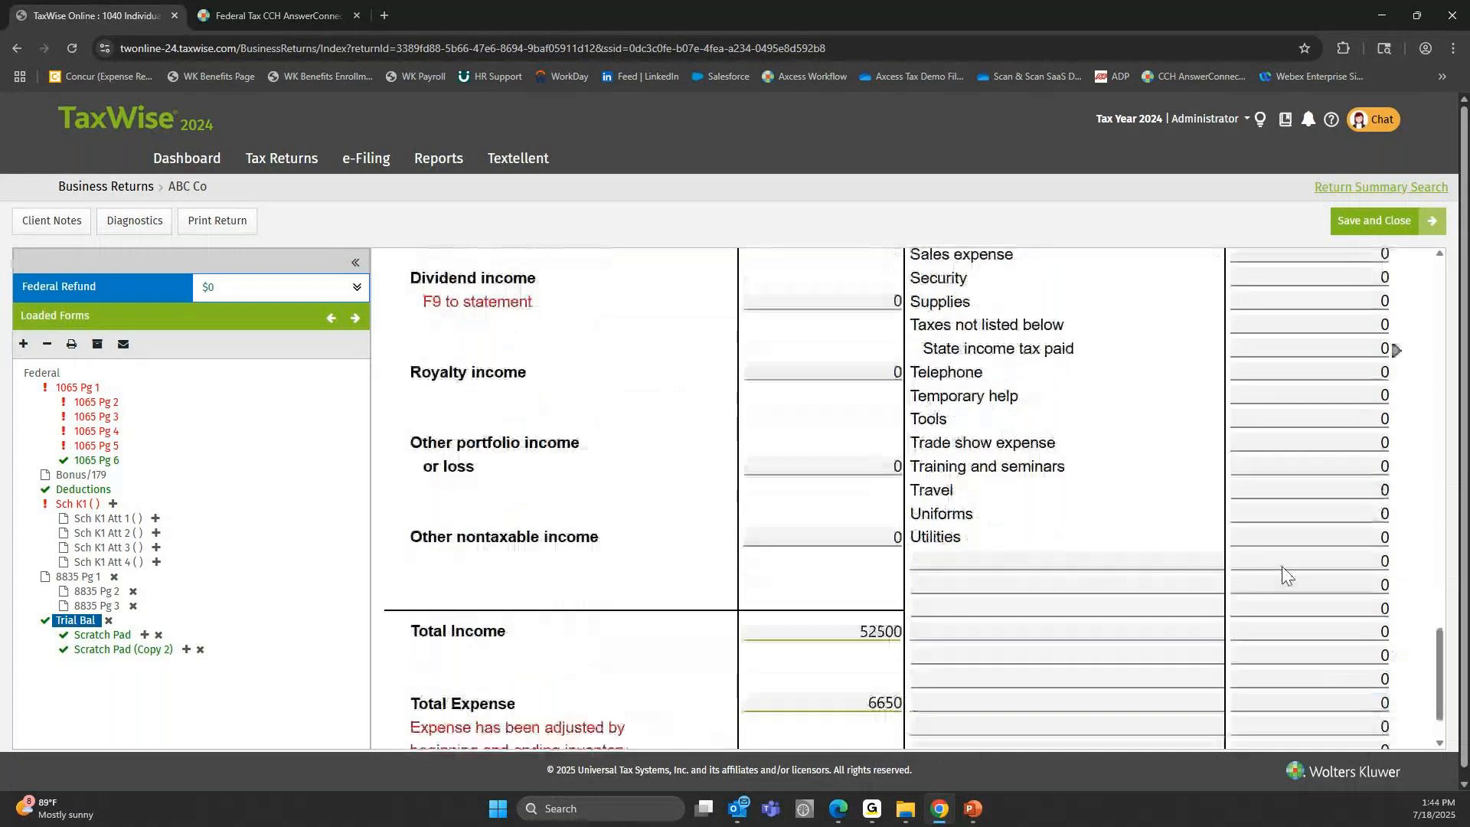
pyautogui.click(1282, 567)
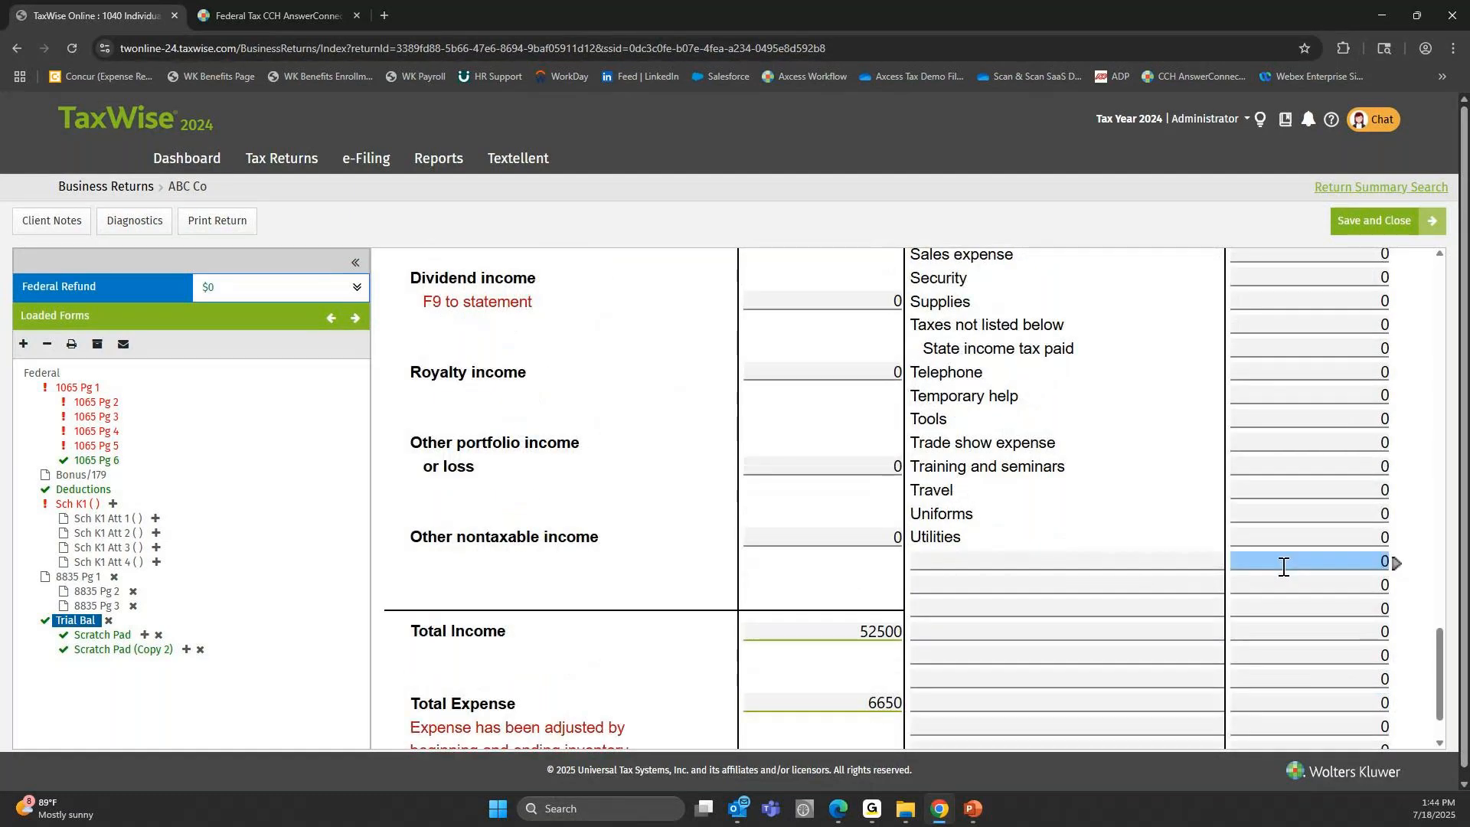
pyautogui.scroll(-1, 1271, 562)
# Check the balance sheet totals, followed by Total Income, Total Expense and Profit or Loss at the end of the worksheet.
pyautogui.scroll(19, 1071, 515)
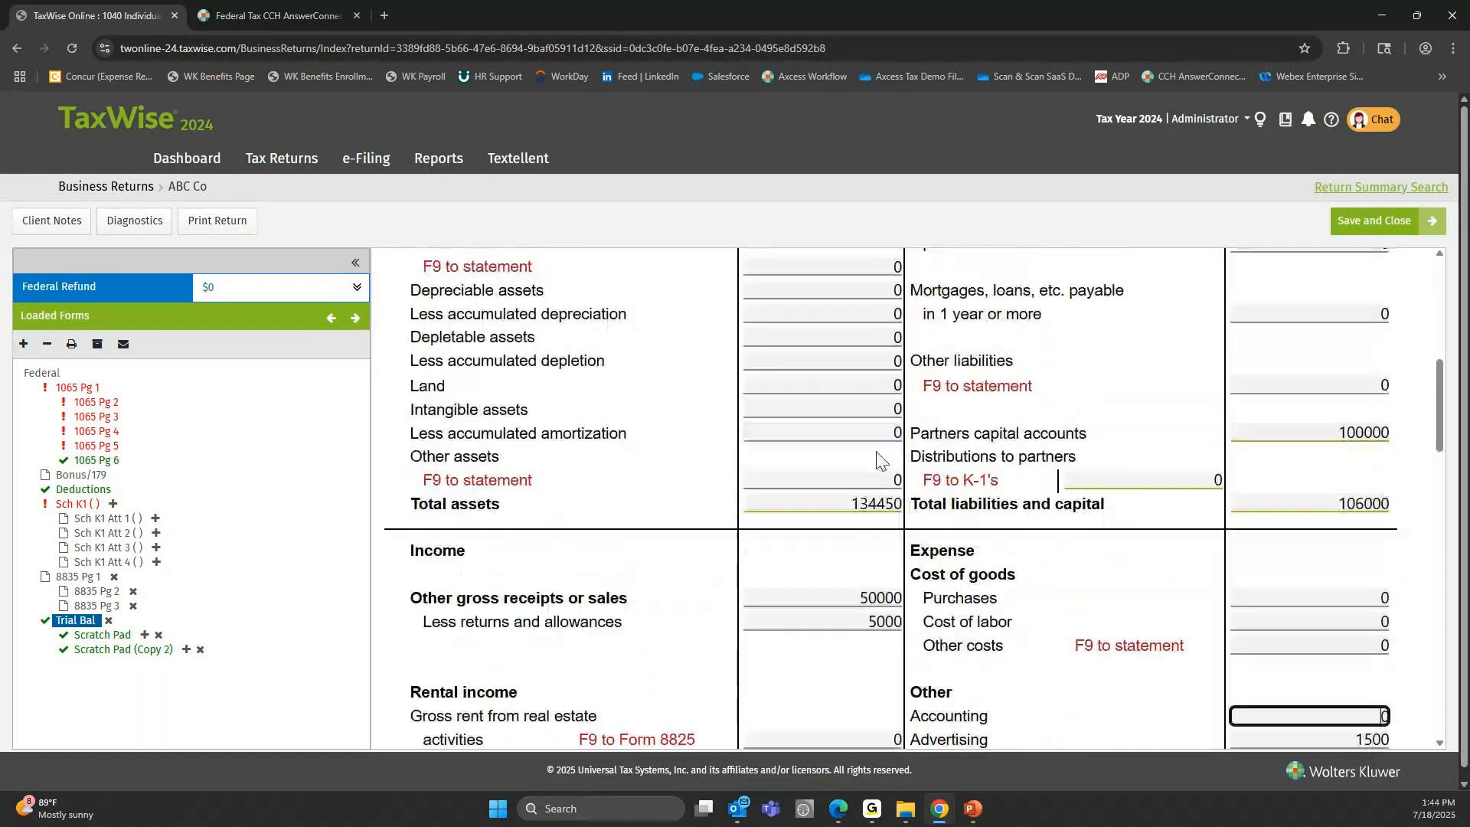
pyautogui.click(845, 507)
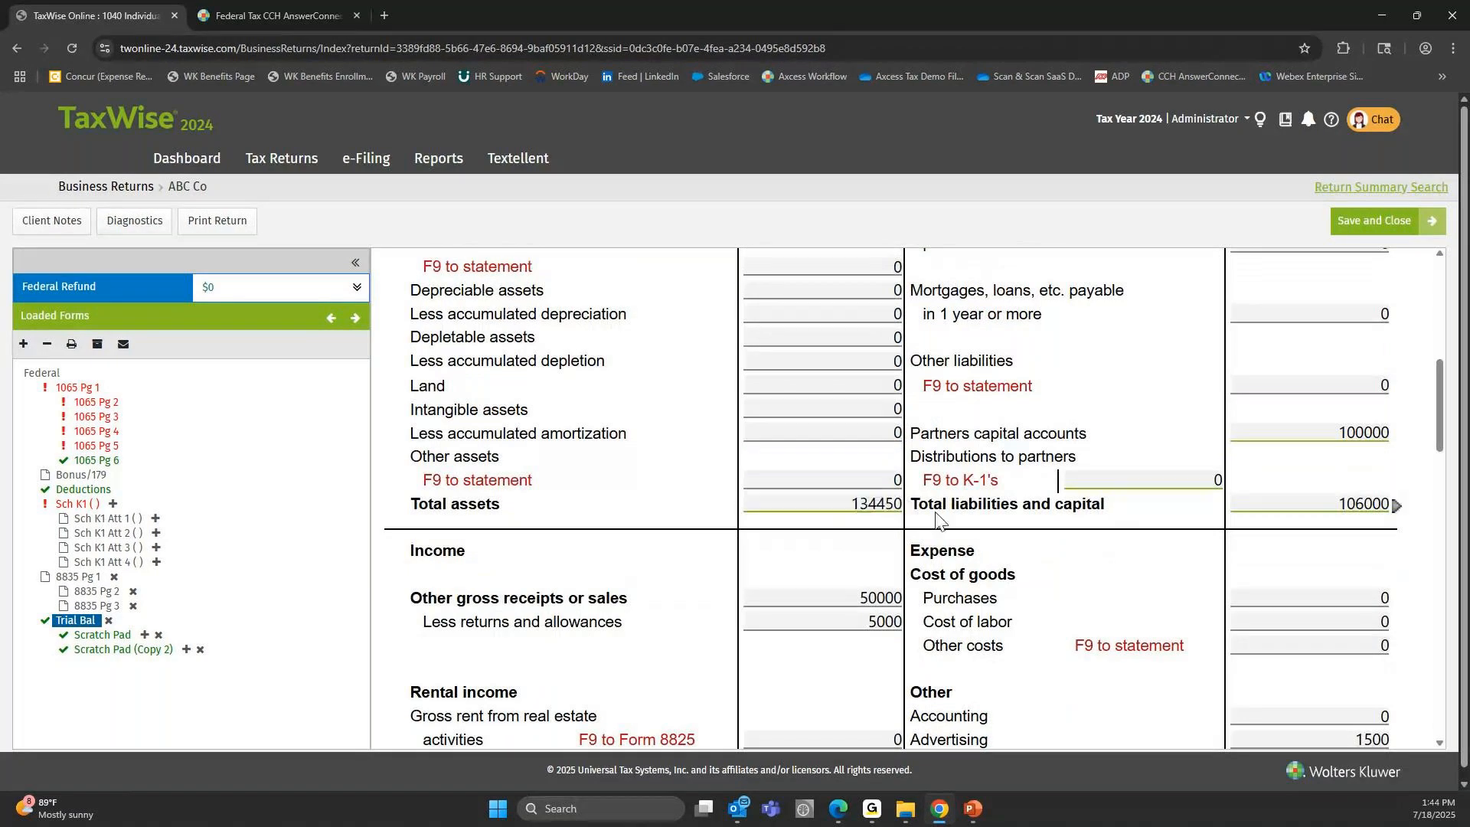
pyautogui.scroll(-6, 1289, 469)
pyautogui.scroll(-10, 967, 575)
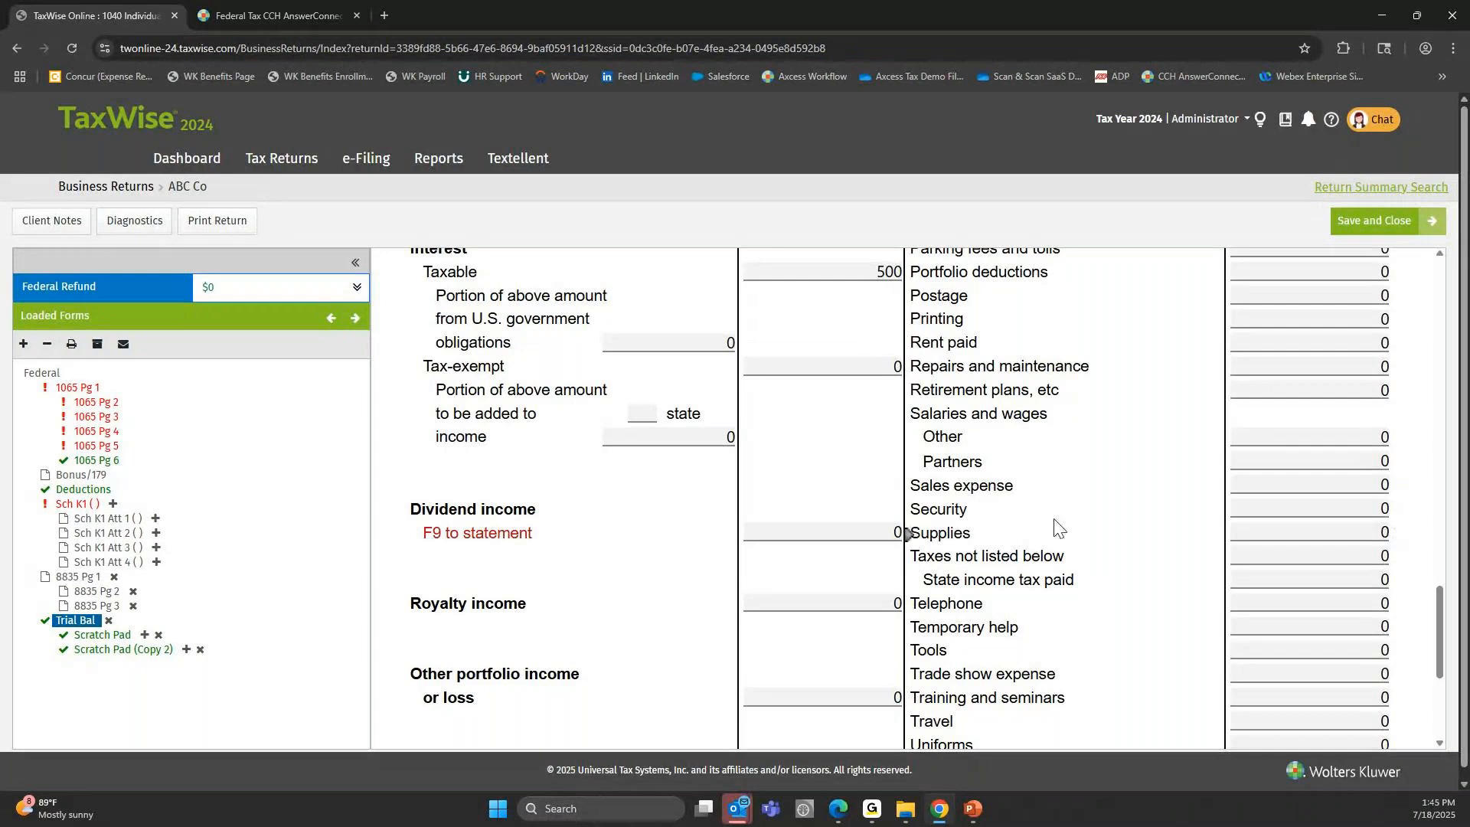
pyautogui.scroll(-4, 843, 447)
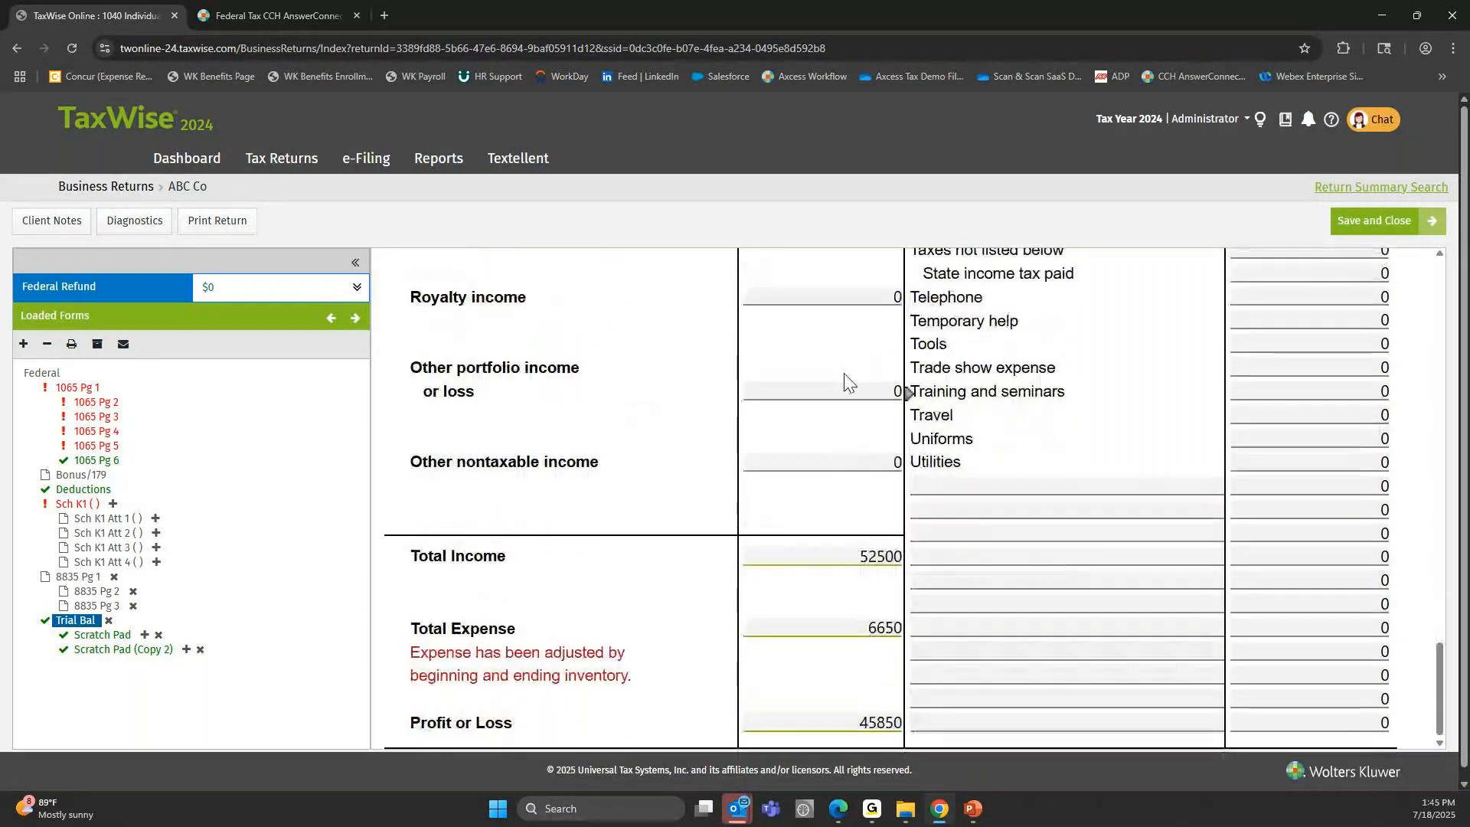
pyautogui.scroll(-1, 845, 413)
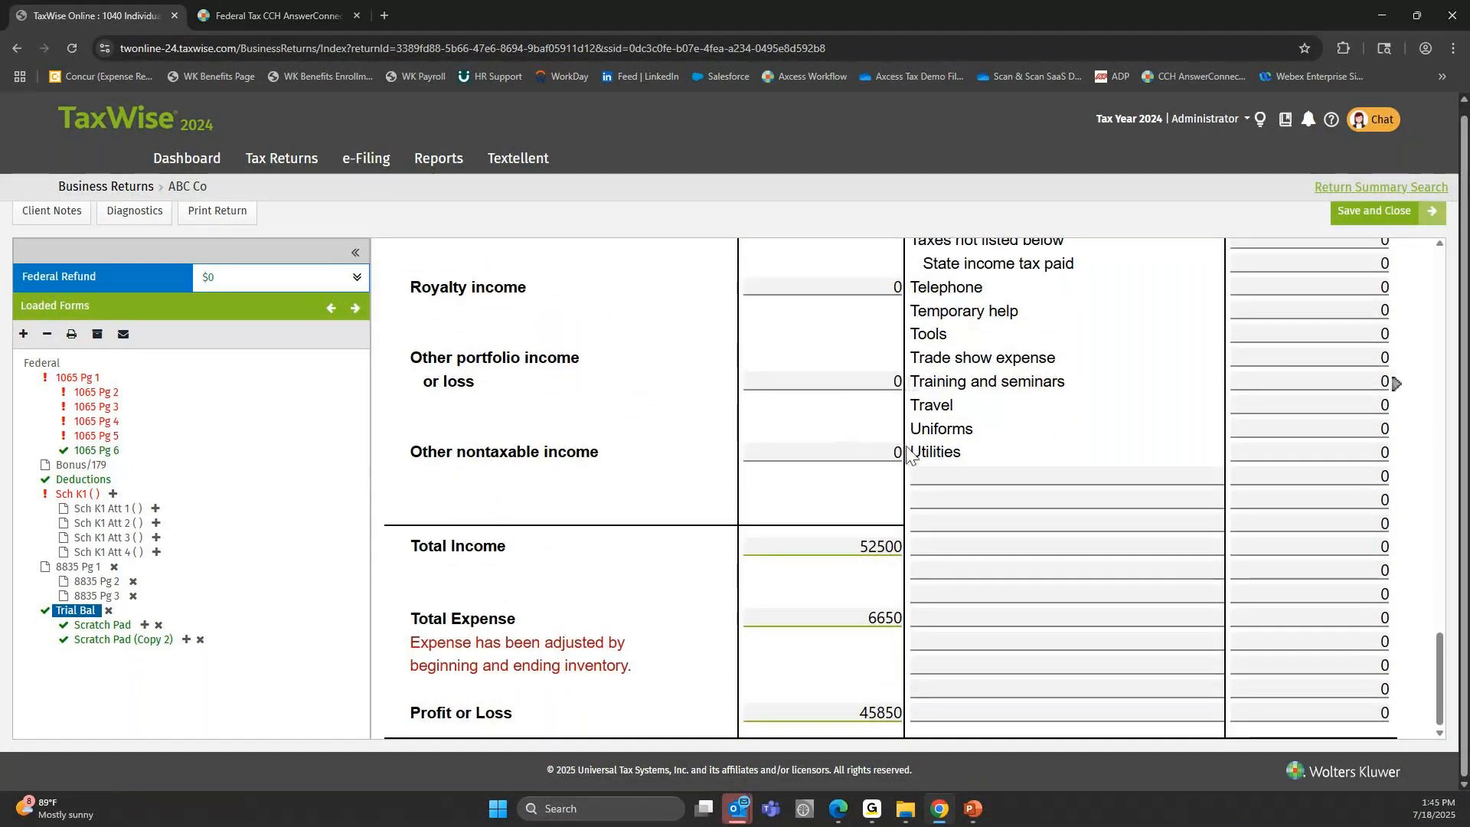
# Leave the ABC Co return and open the list of all tax returns.
pyautogui.click(291, 160)
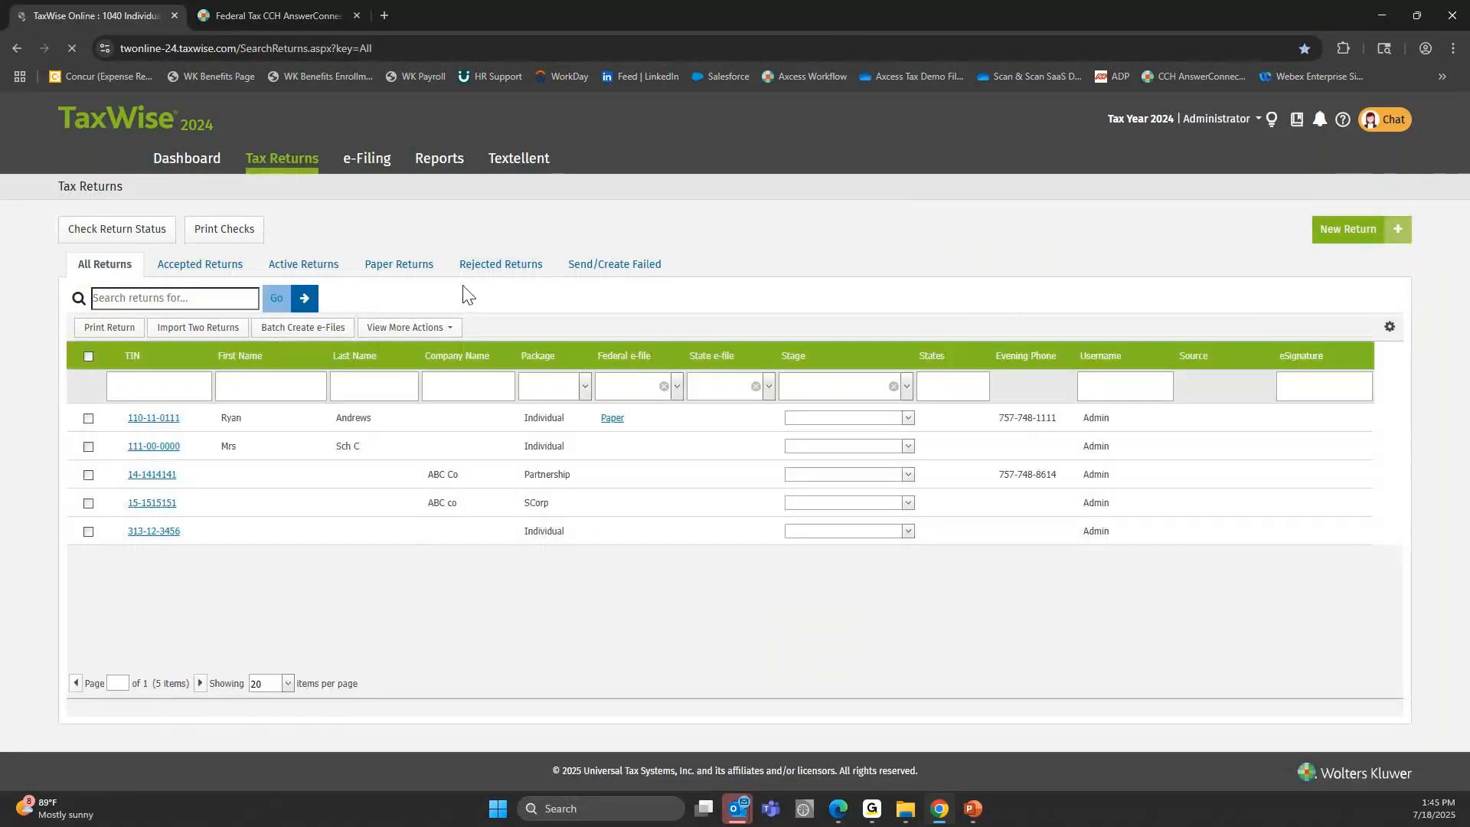
# Open the ABC co SCorp return and review 1120S Pg 1 from the company details to the Income and Deductions sections.
pyautogui.click(157, 504)
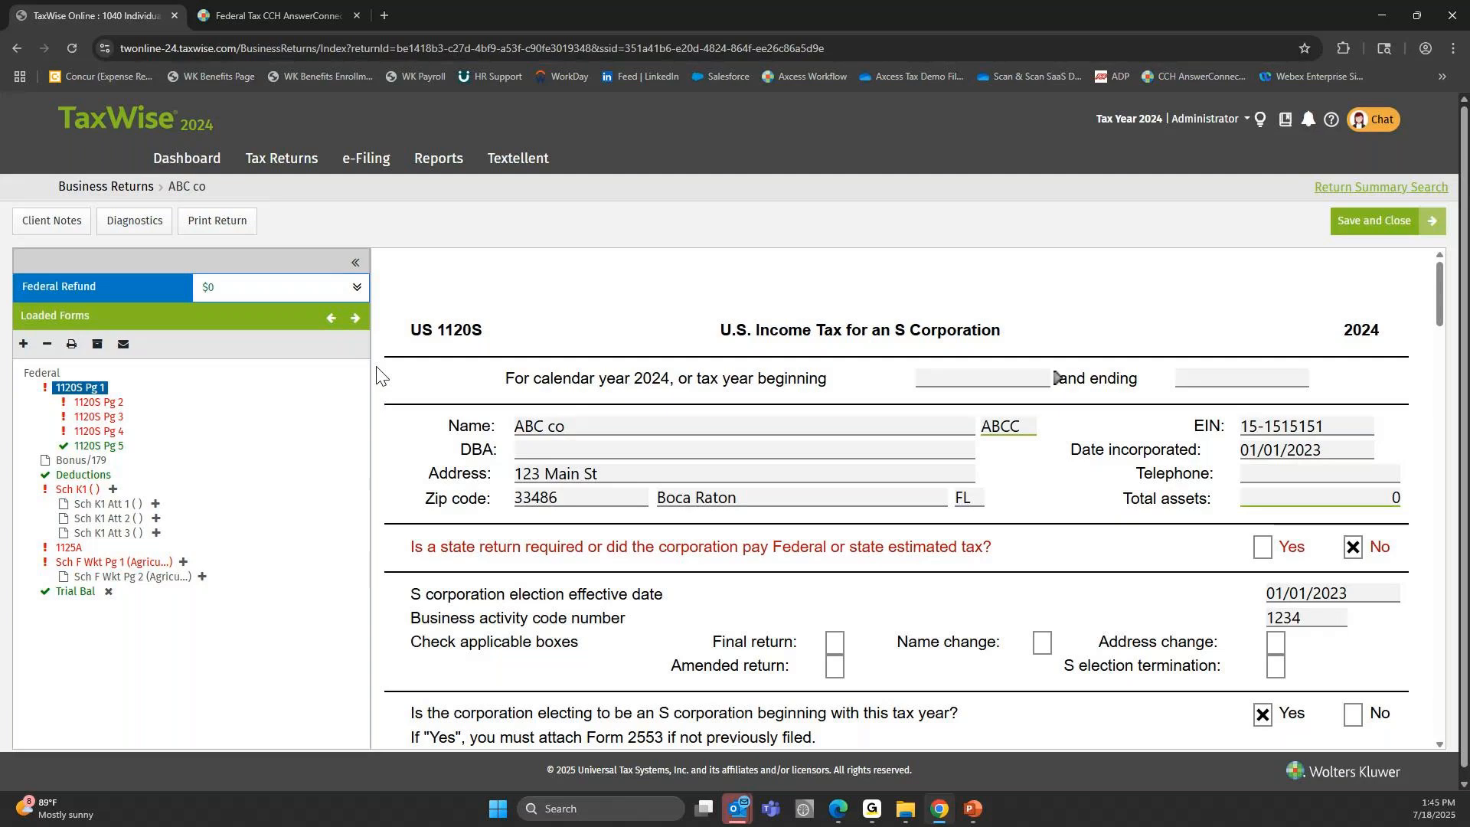
pyautogui.scroll(-1, 609, 398)
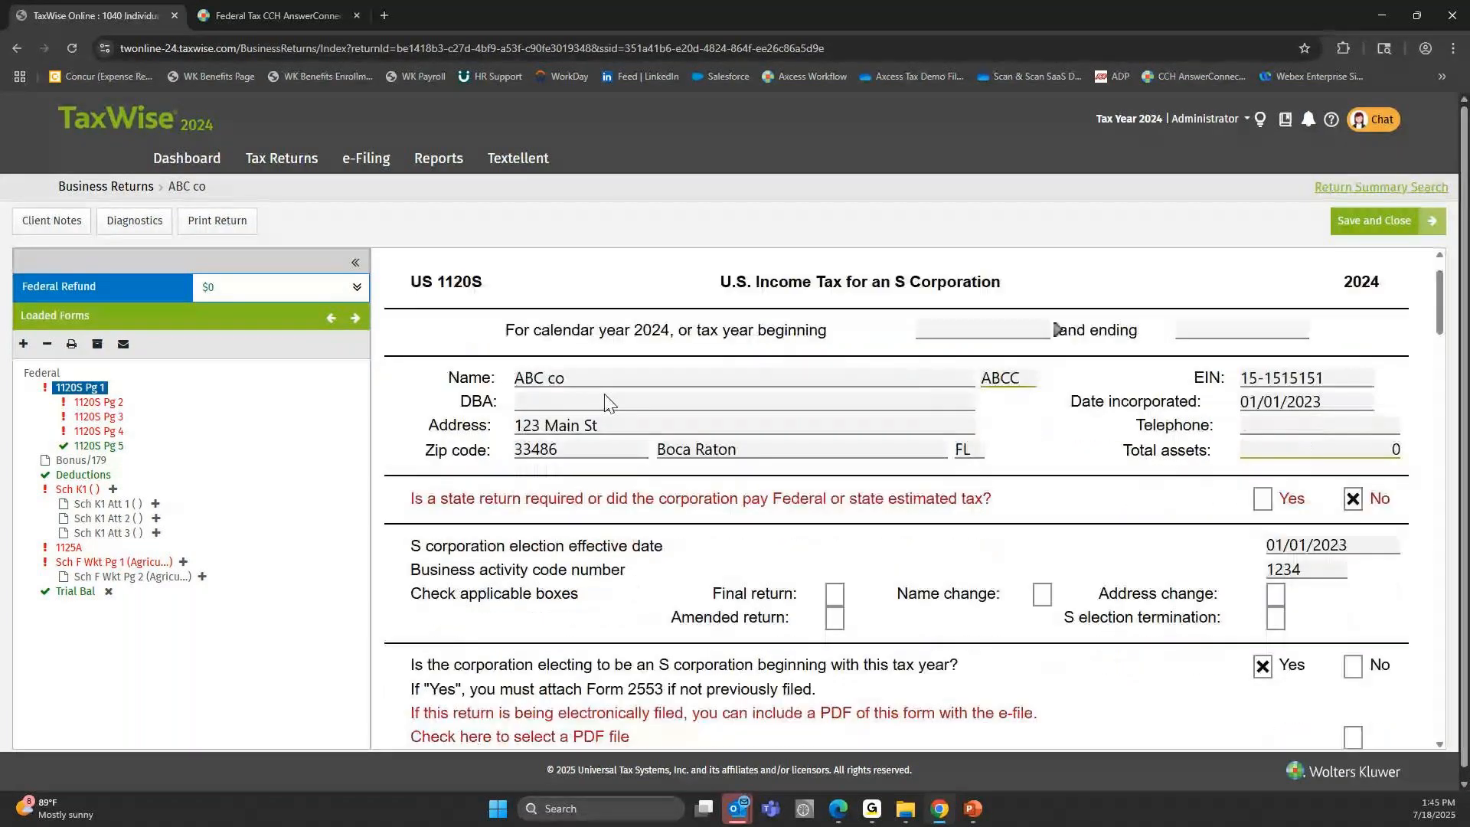
pyautogui.scroll(-2, 609, 401)
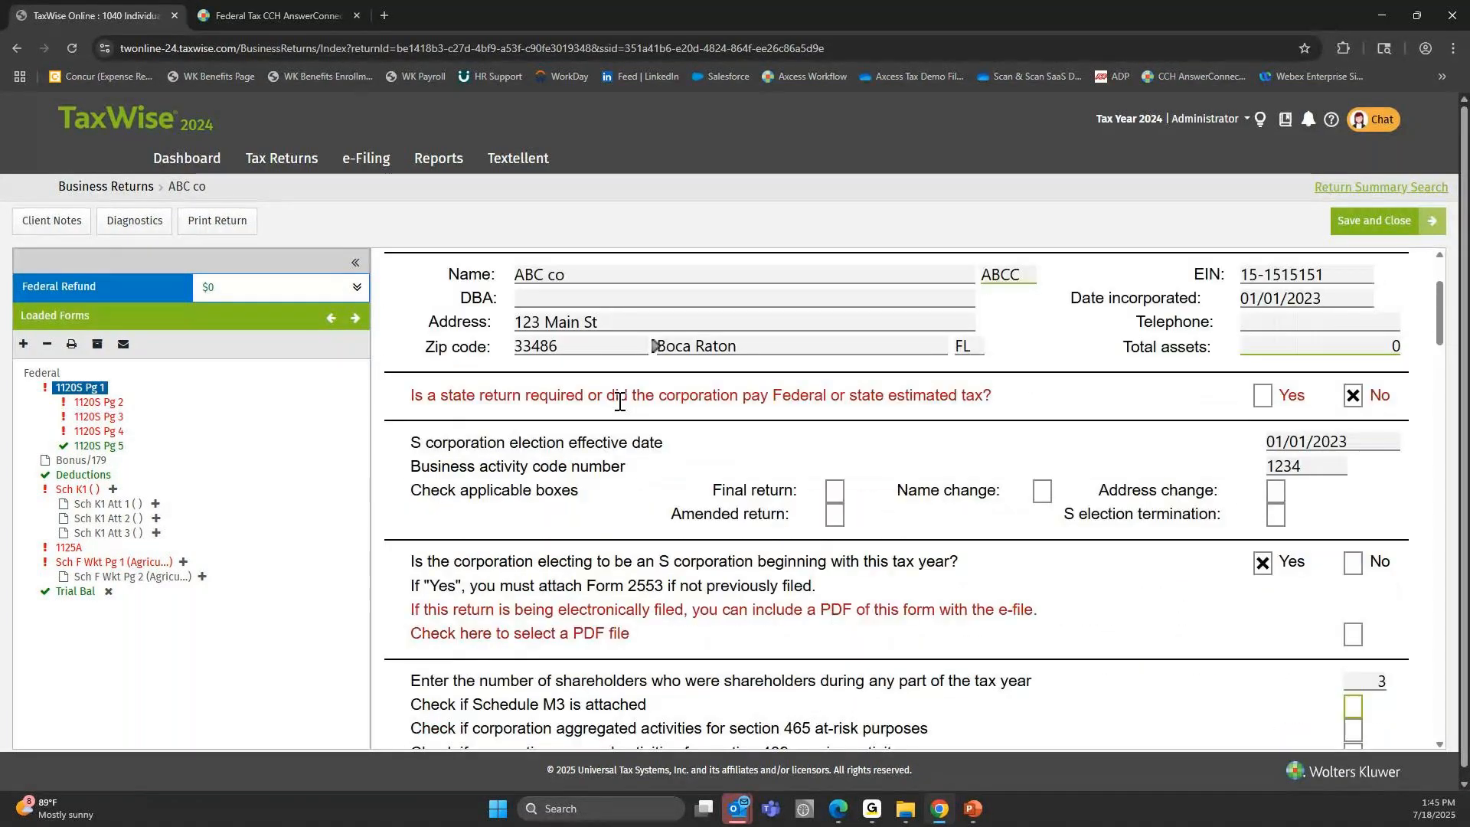
pyautogui.scroll(-8, 620, 402)
pyautogui.click(1200, 511)
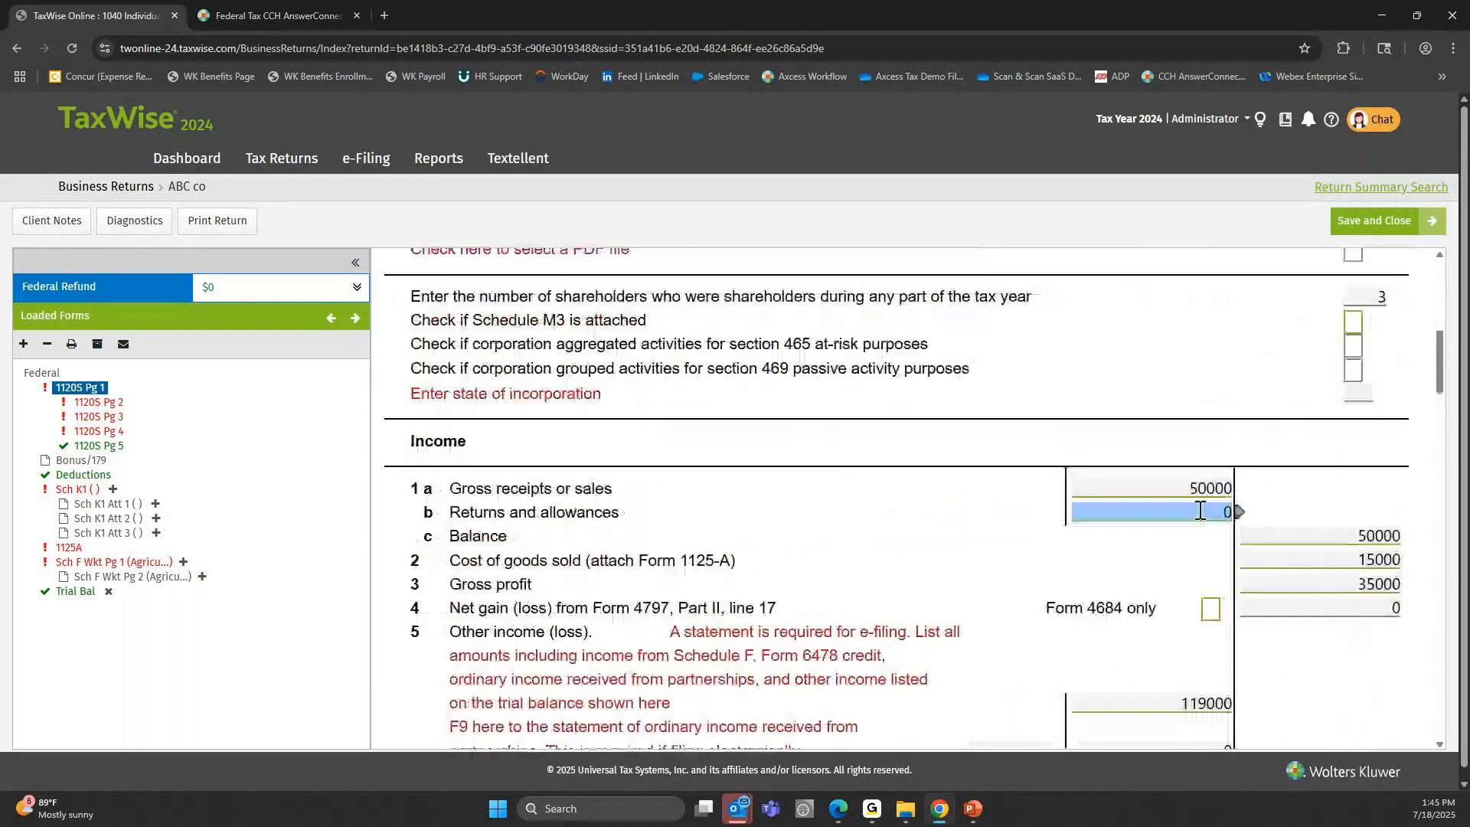
pyautogui.scroll(-8, 1201, 511)
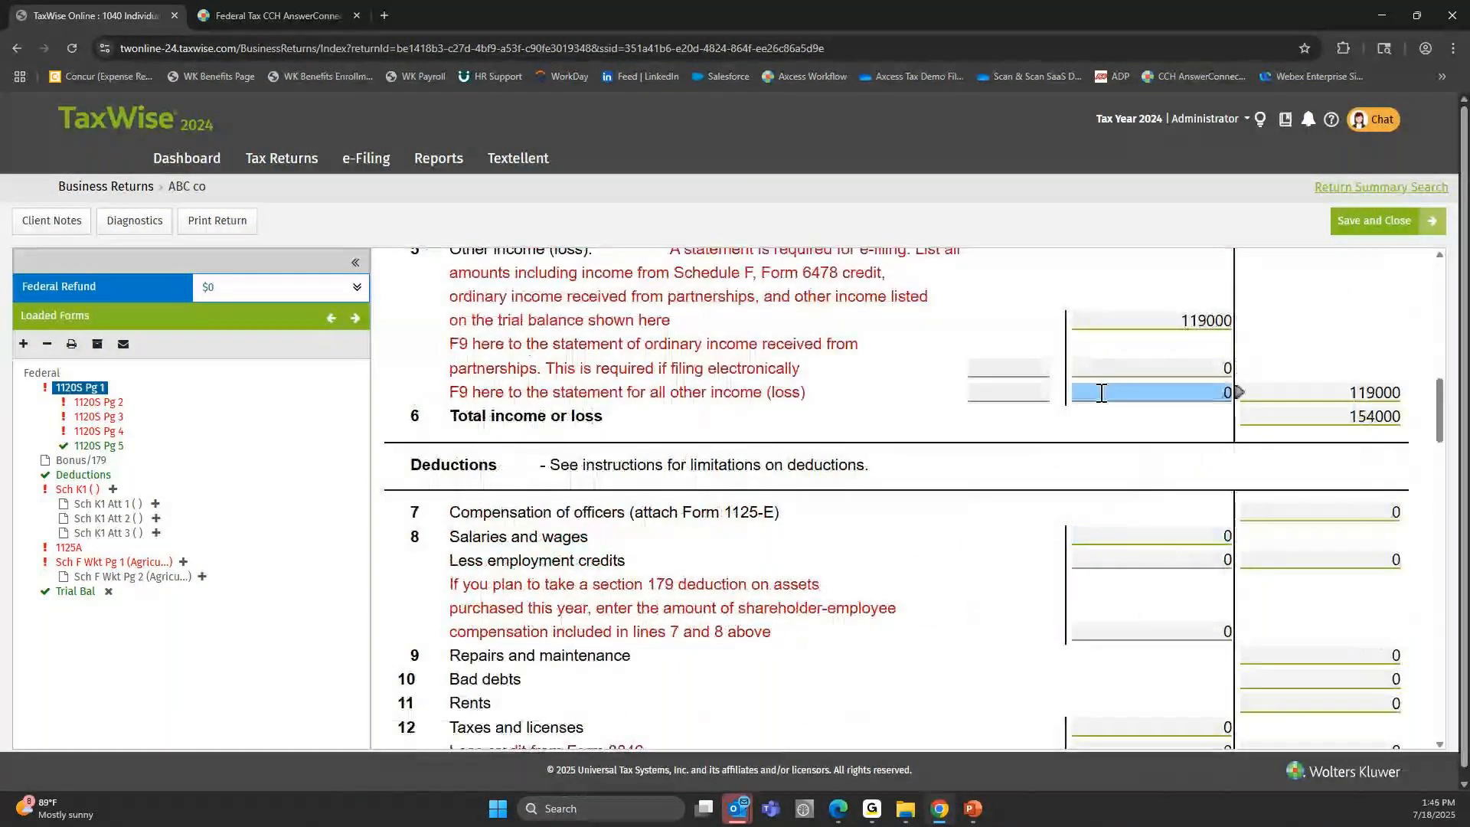
pyautogui.scroll(3, 1100, 393)
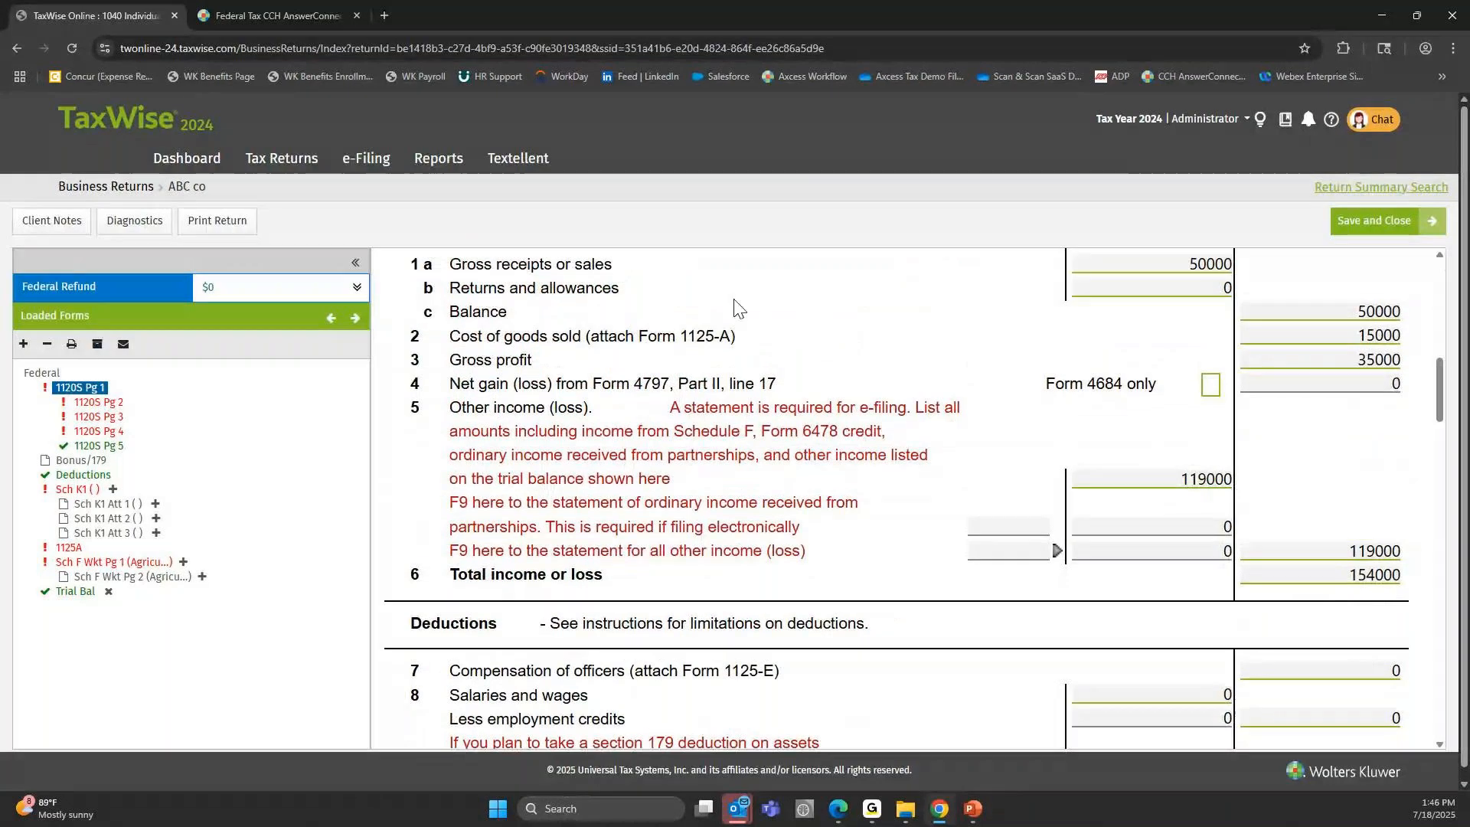
pyautogui.scroll(1, 737, 308)
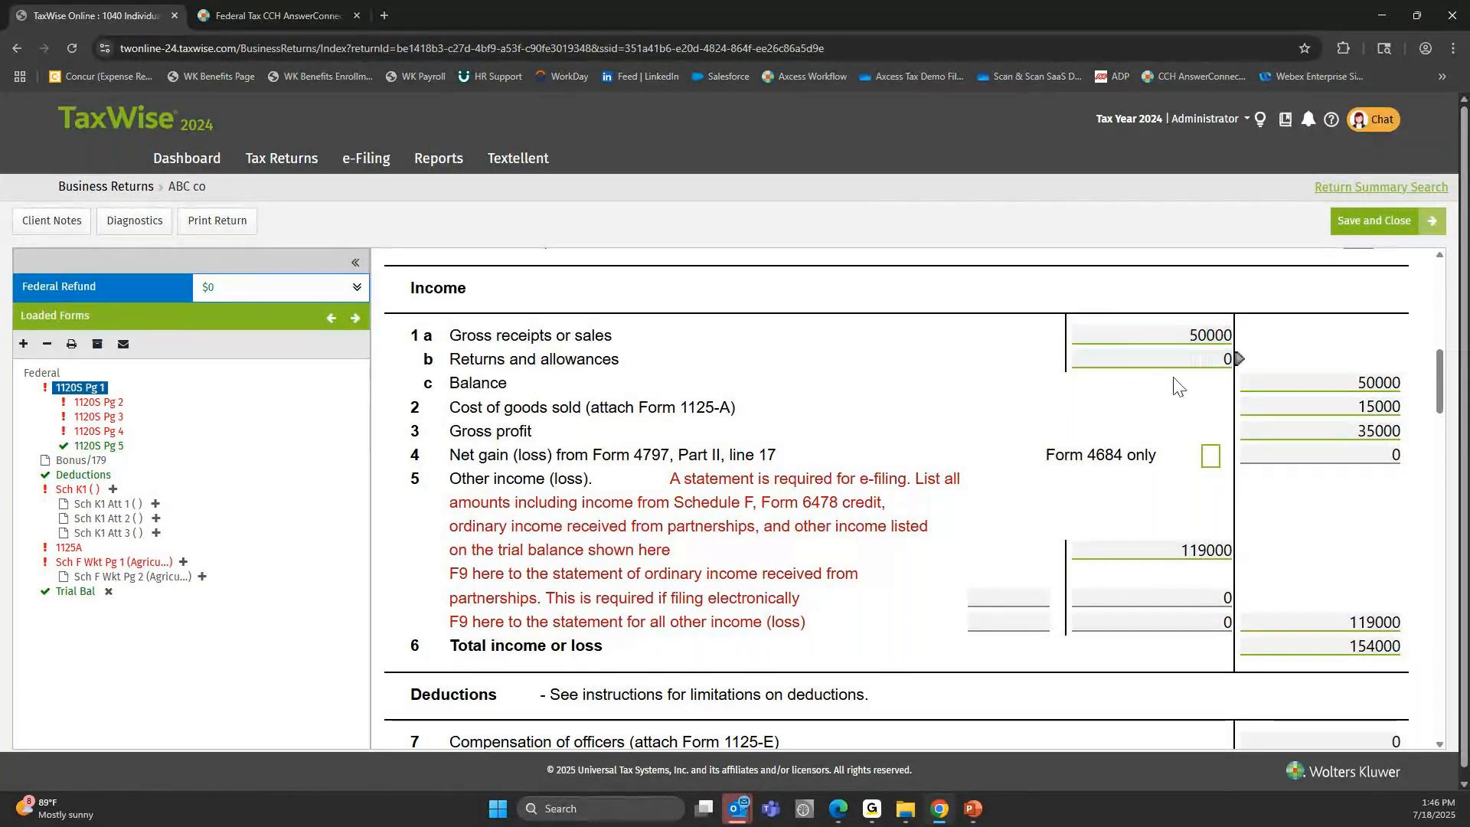
# Check the Balance and trial balance other income lines on 1120S Pg 1, continuing into the Deductions section.
pyautogui.click(1289, 379)
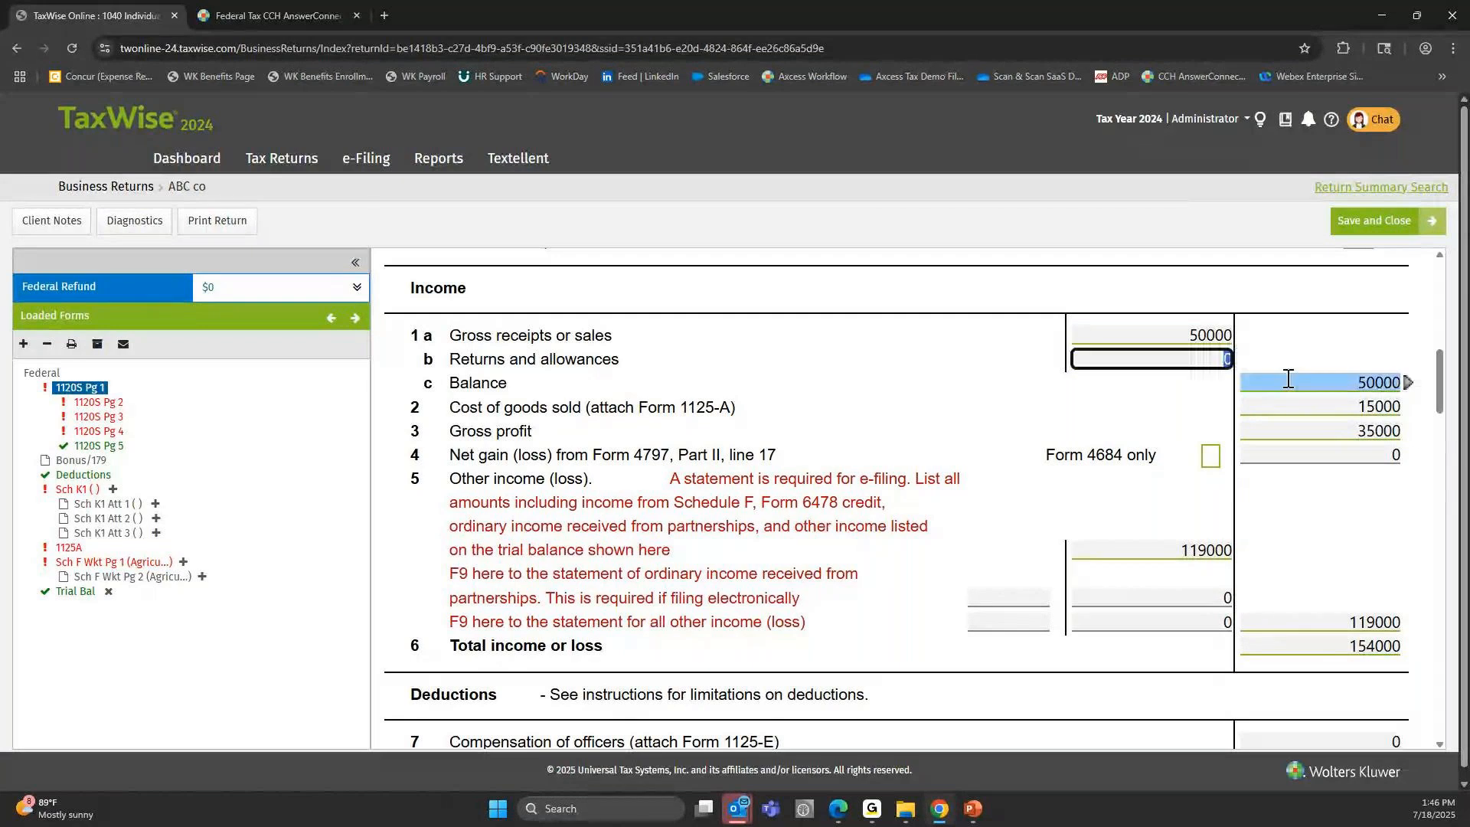
pyautogui.click(1189, 550)
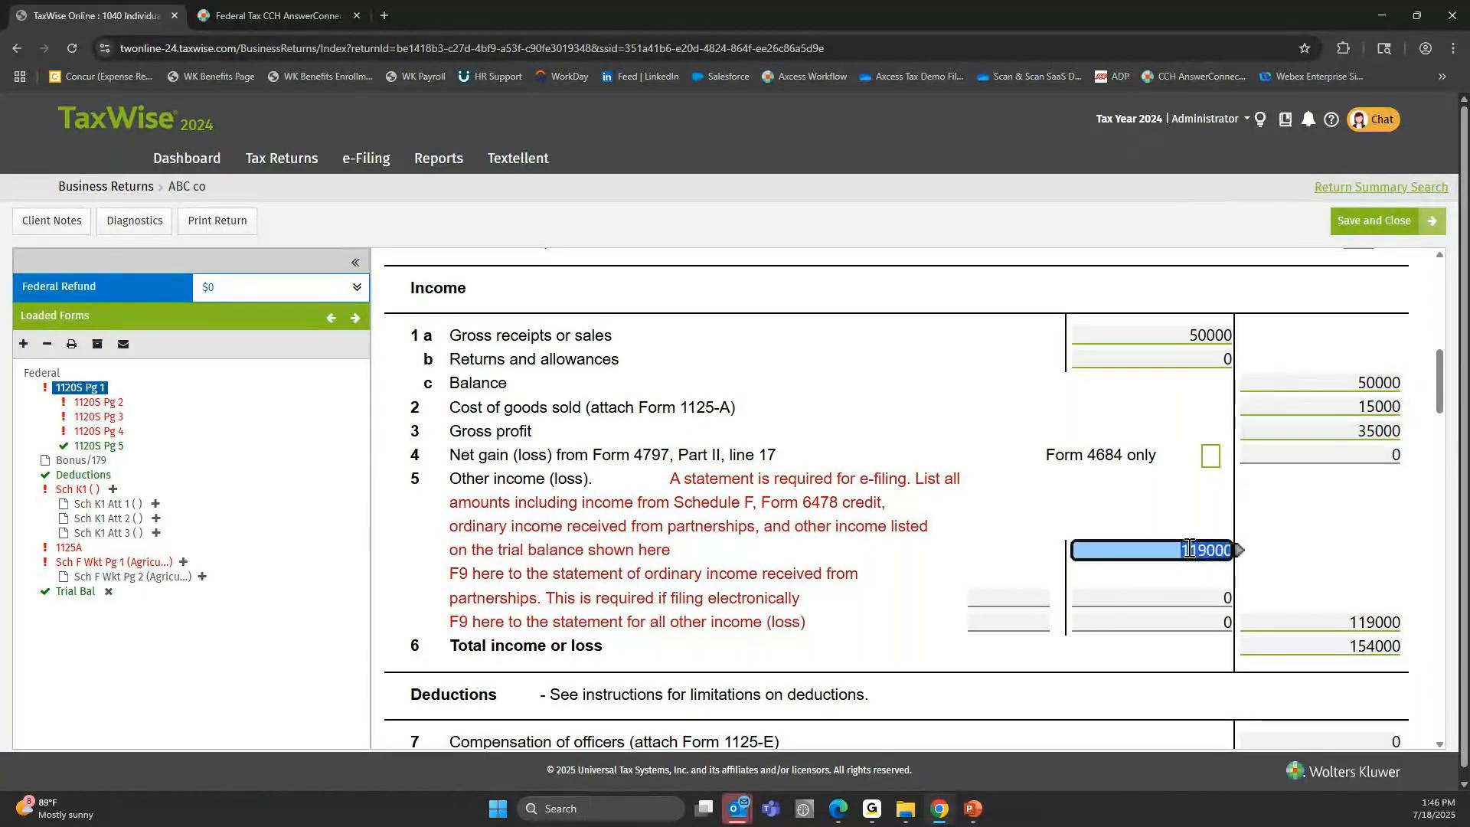
pyautogui.scroll(-5, 1152, 377)
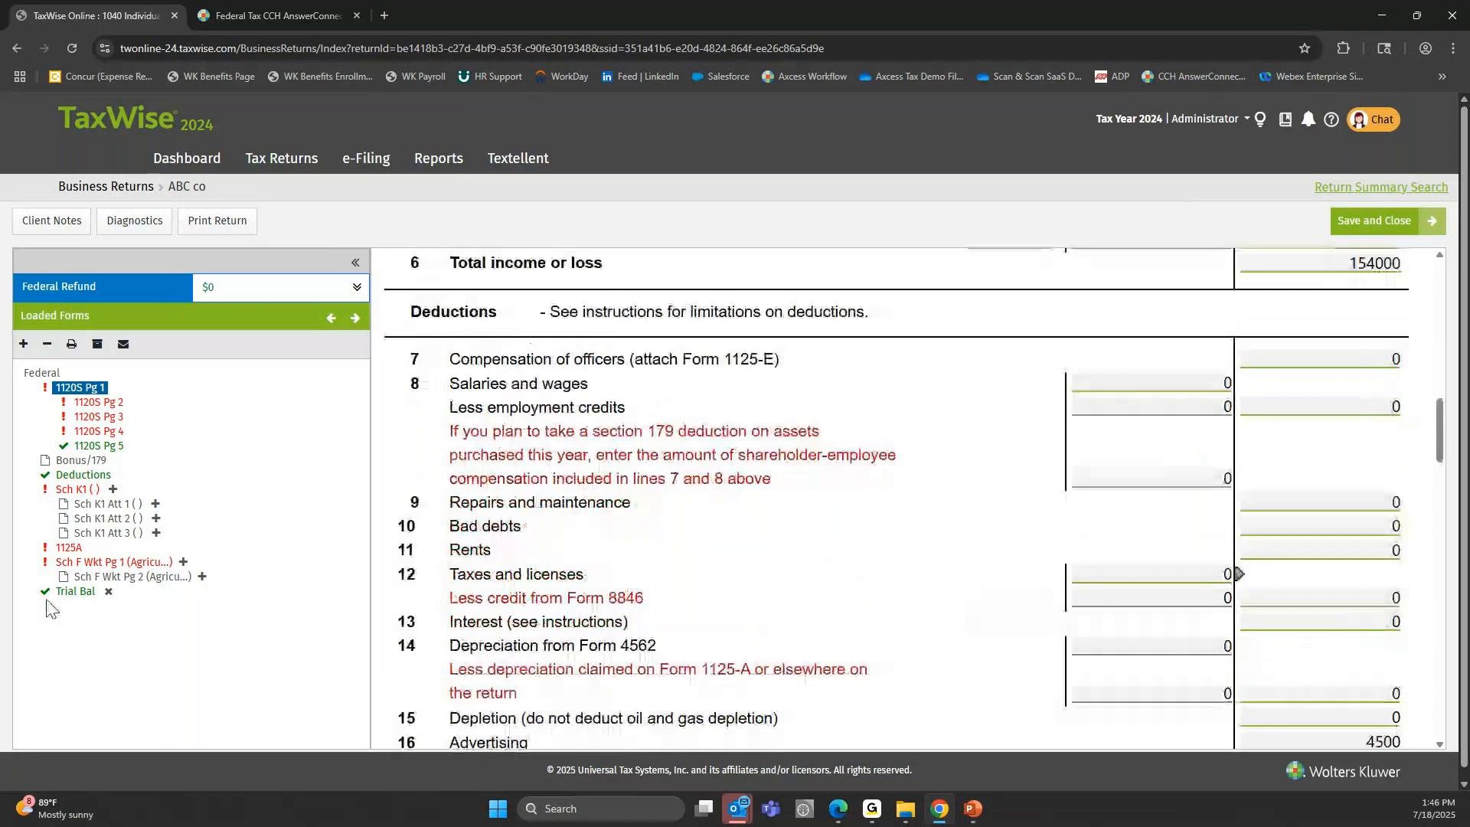
# Open the 1120S End of Year Trial Balance sheet and review its asset lines from Cash through Other current assets.
pyautogui.click(75, 591)
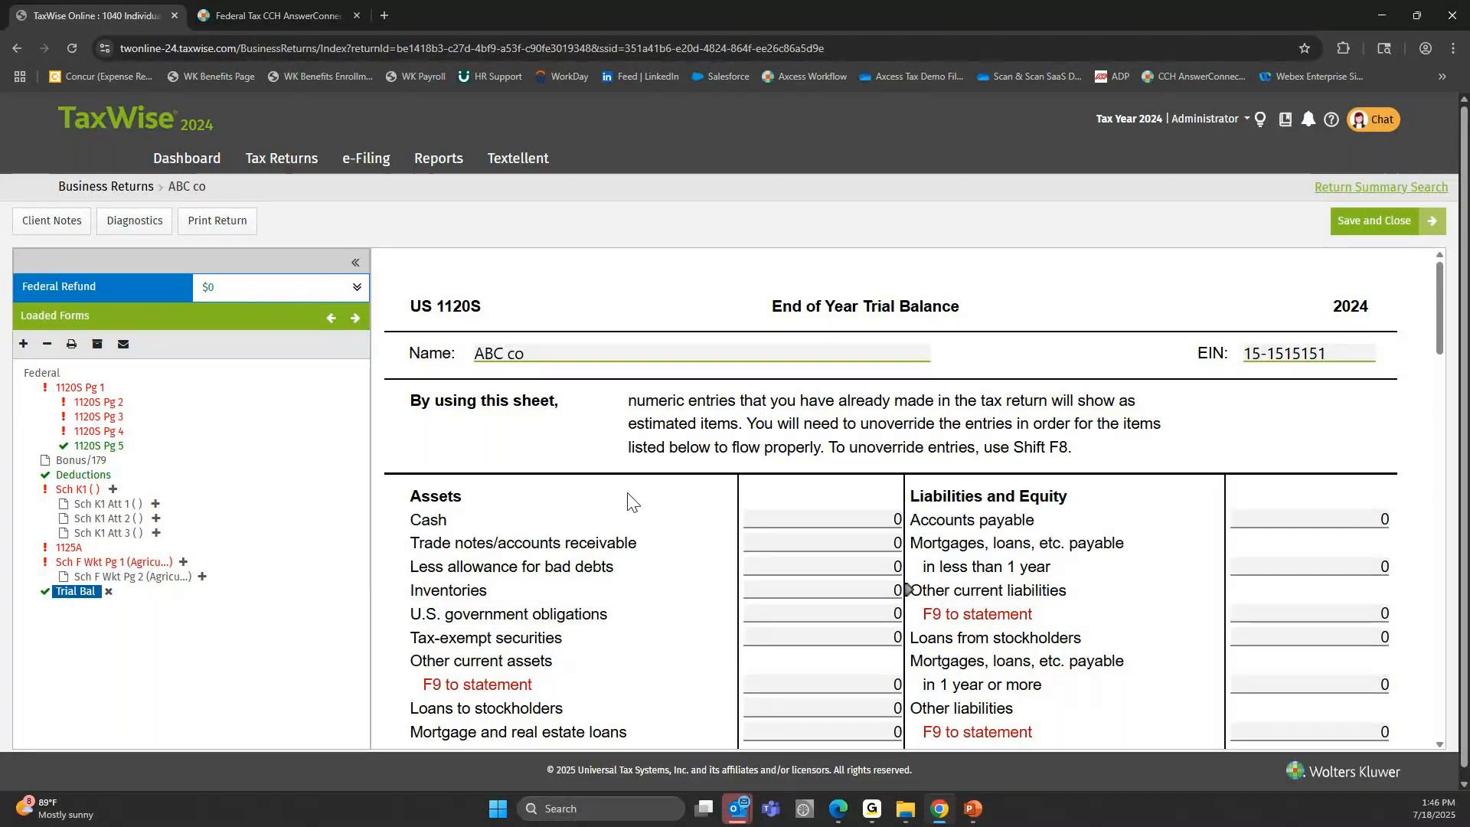
pyautogui.click(803, 570)
pyautogui.click(810, 590)
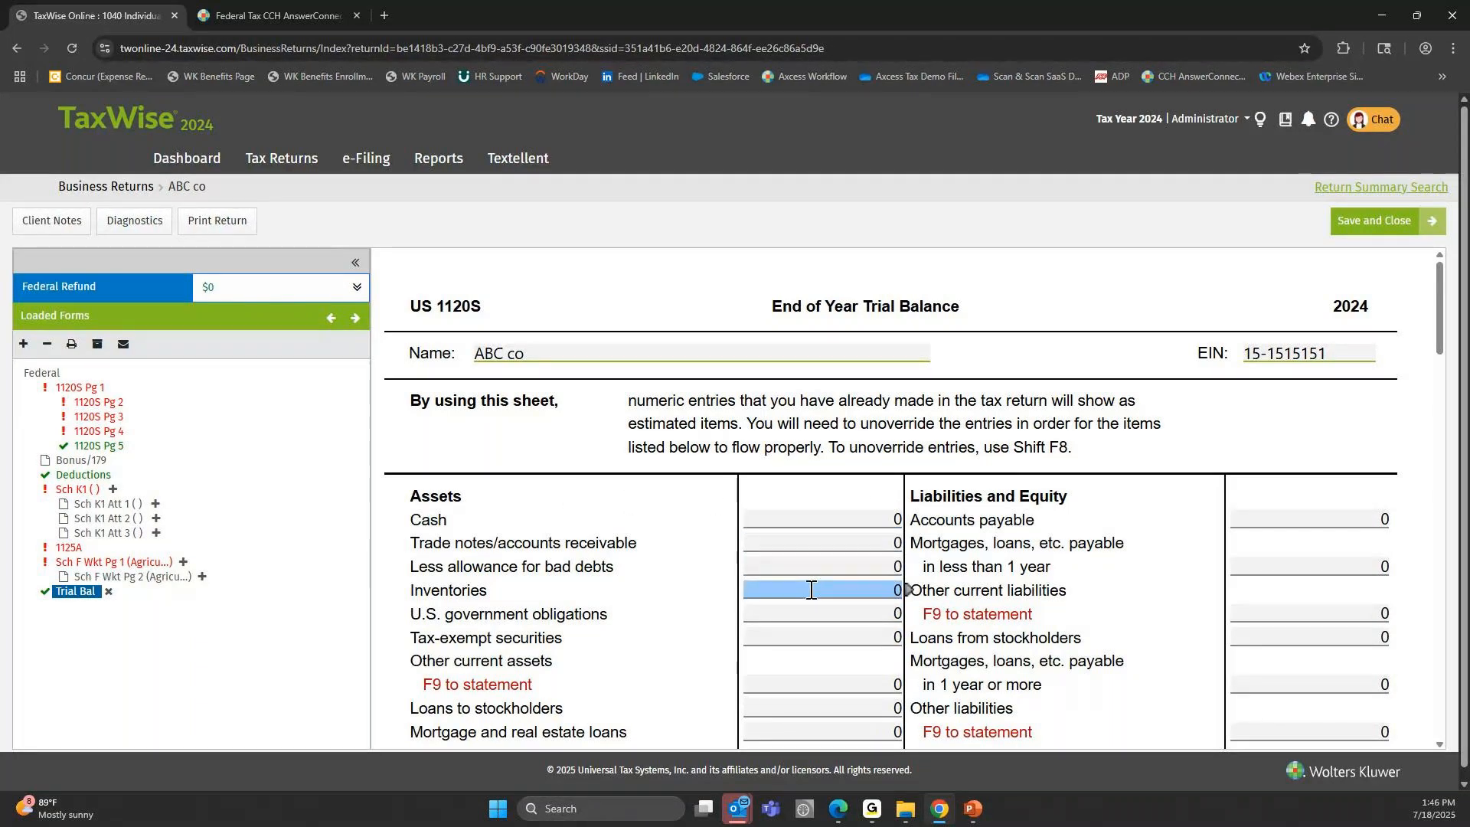
pyautogui.click(880, 551)
pyautogui.click(784, 632)
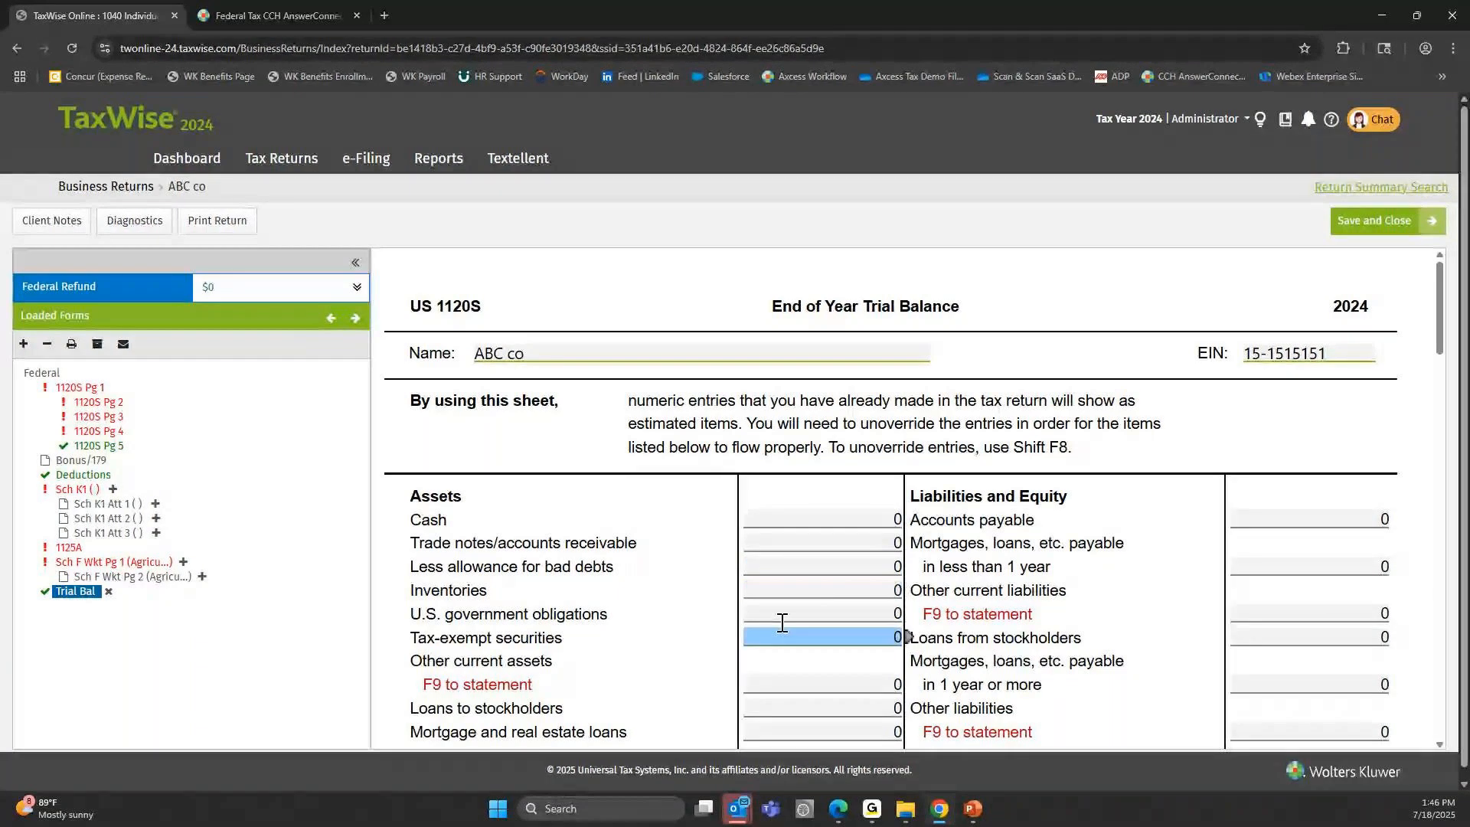
pyautogui.click(888, 620)
pyautogui.click(802, 685)
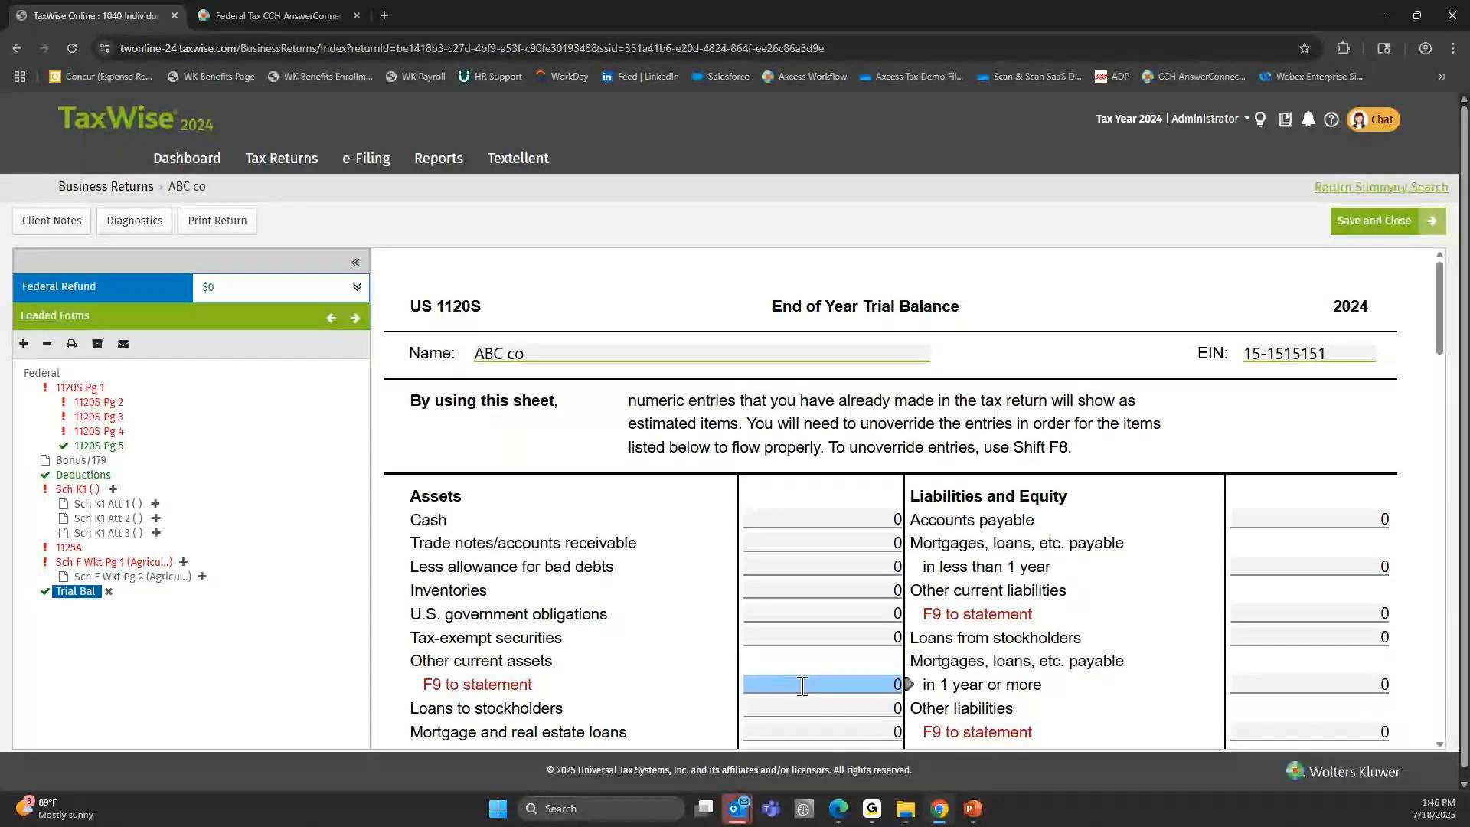
# View the example trial balance slide in the PowerPoint slide show, returning to the TaxWise trial balance sheet.
pyautogui.click(972, 808)
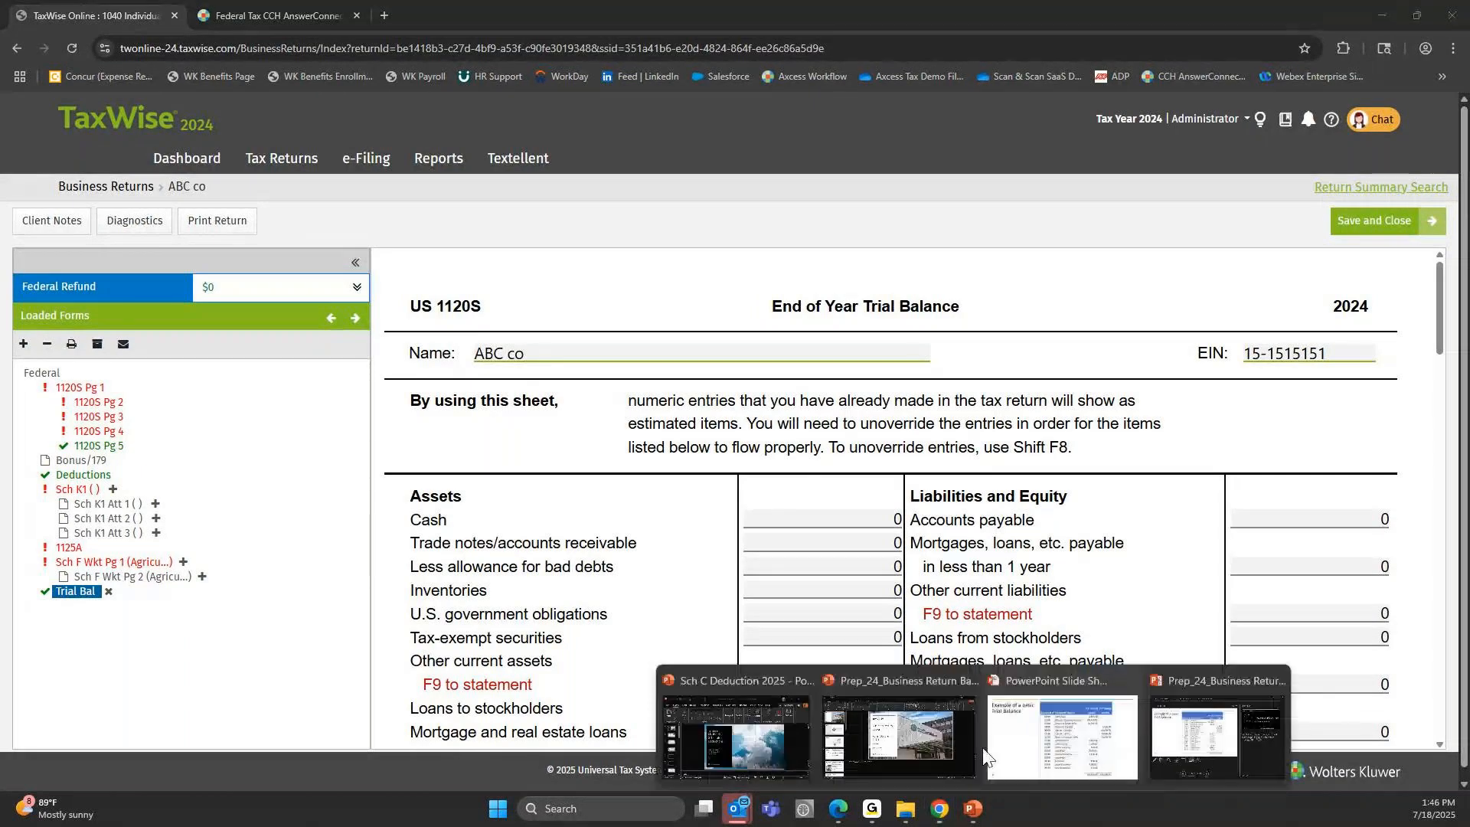
pyautogui.click(1068, 696)
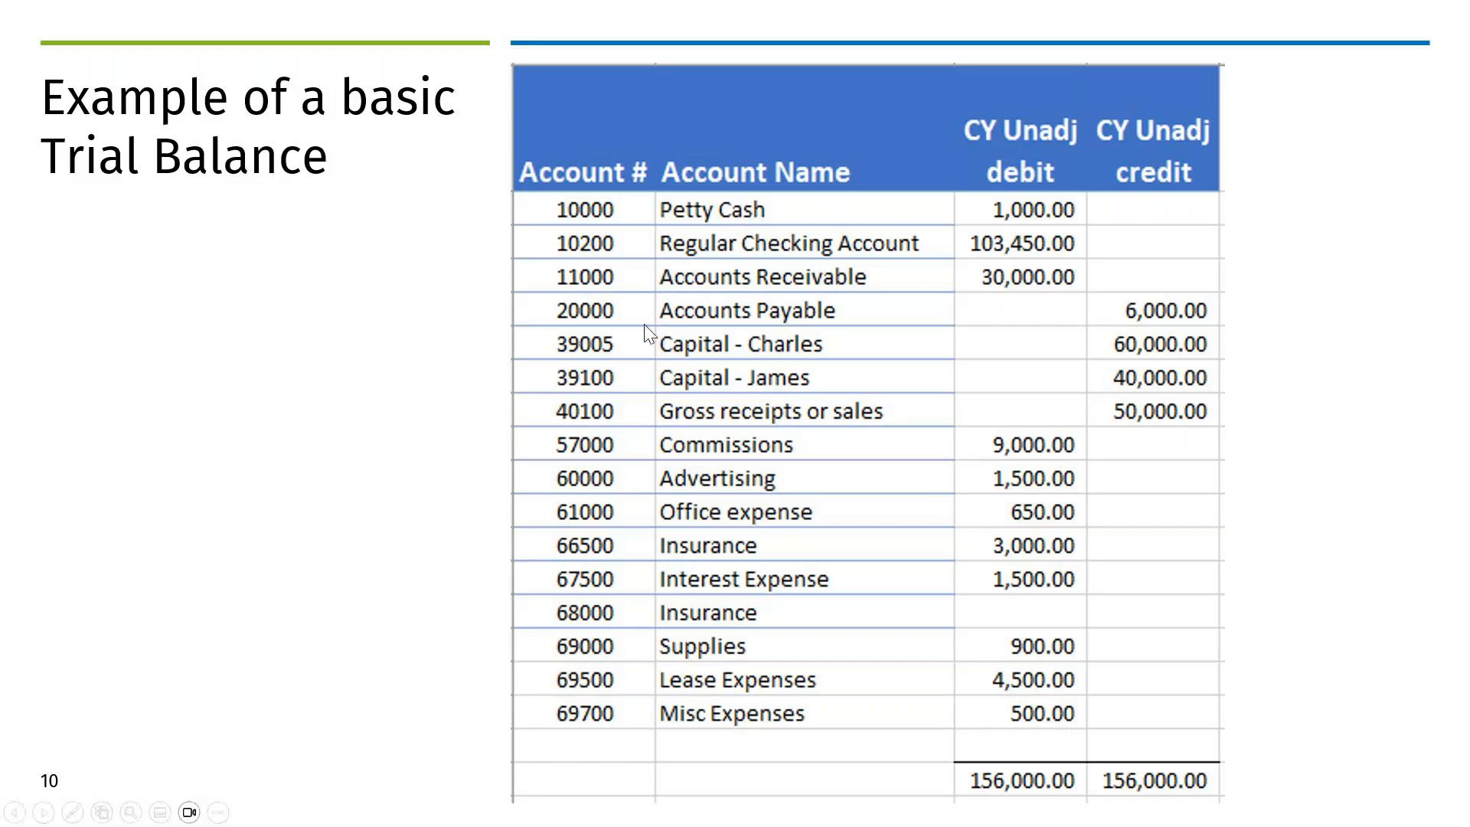
pyautogui.hotkey('alt', 'Tab')
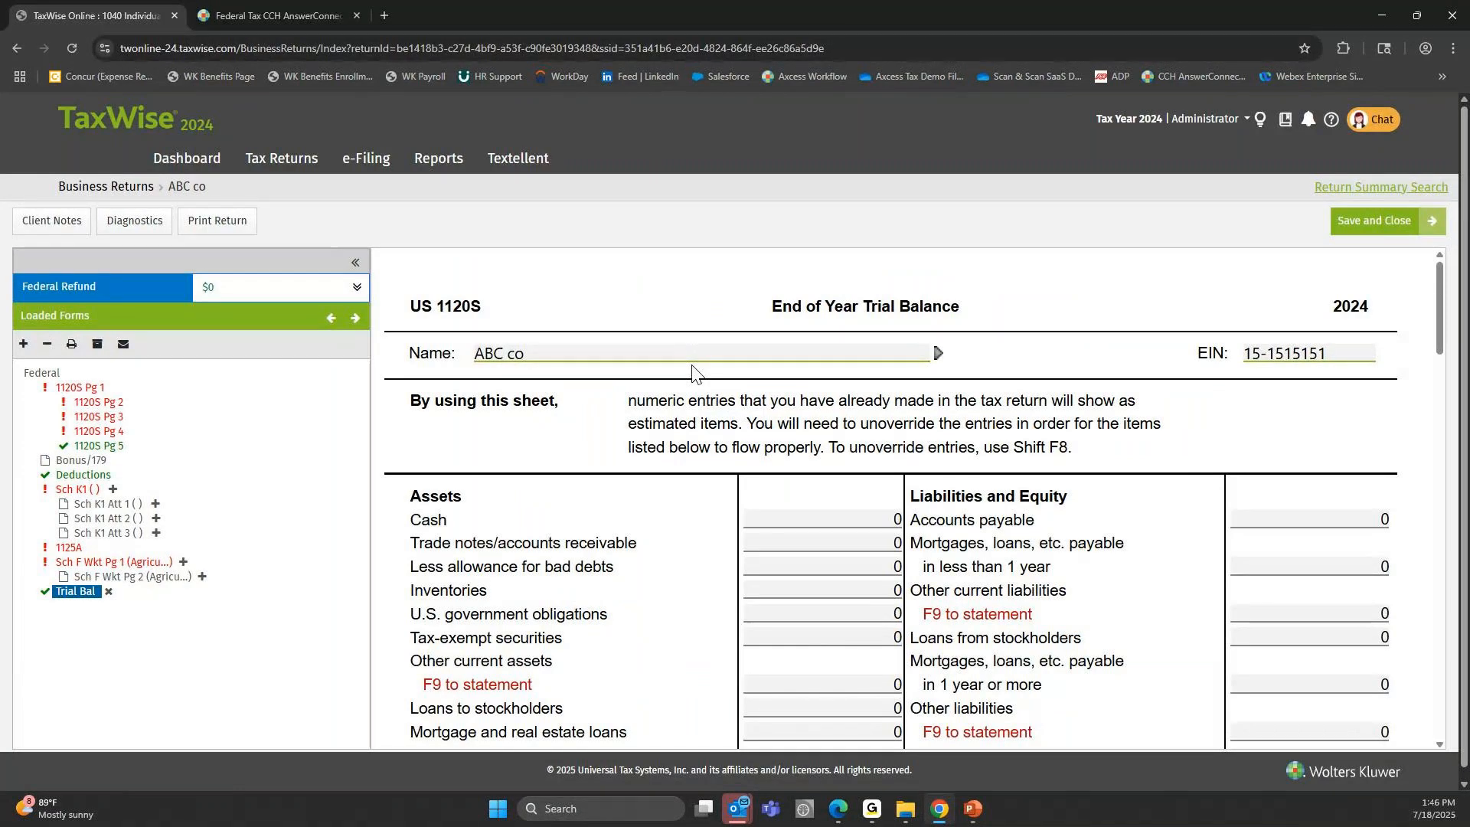
# Open 1120S Pg 1 and review the Income lines from Gross receipts or sales through Net gain (loss) from Form 4797.
pyautogui.click(80, 388)
pyautogui.scroll(-5, 1075, 429)
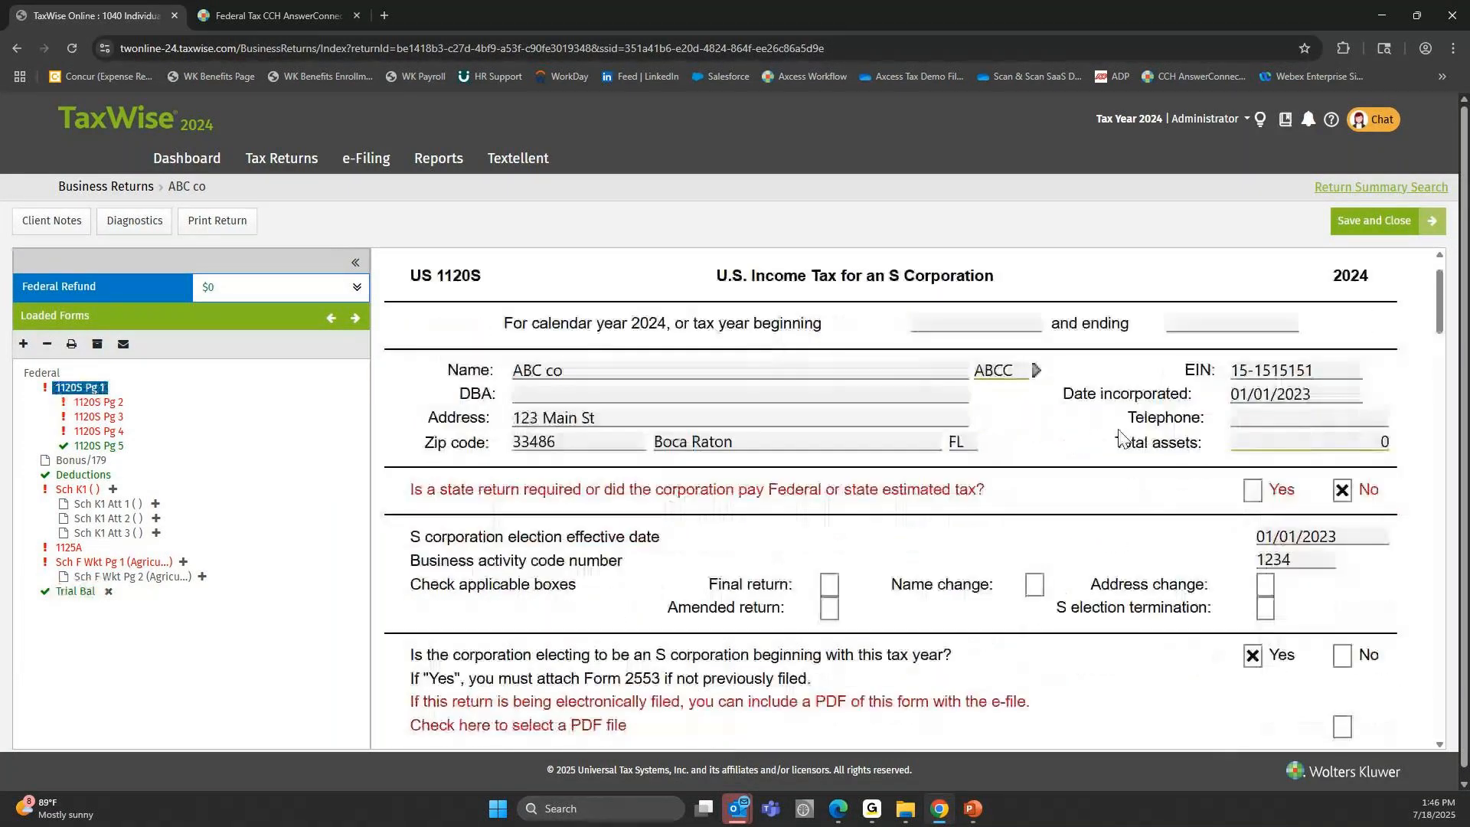
pyautogui.scroll(-3, 1244, 471)
pyautogui.click(1162, 403)
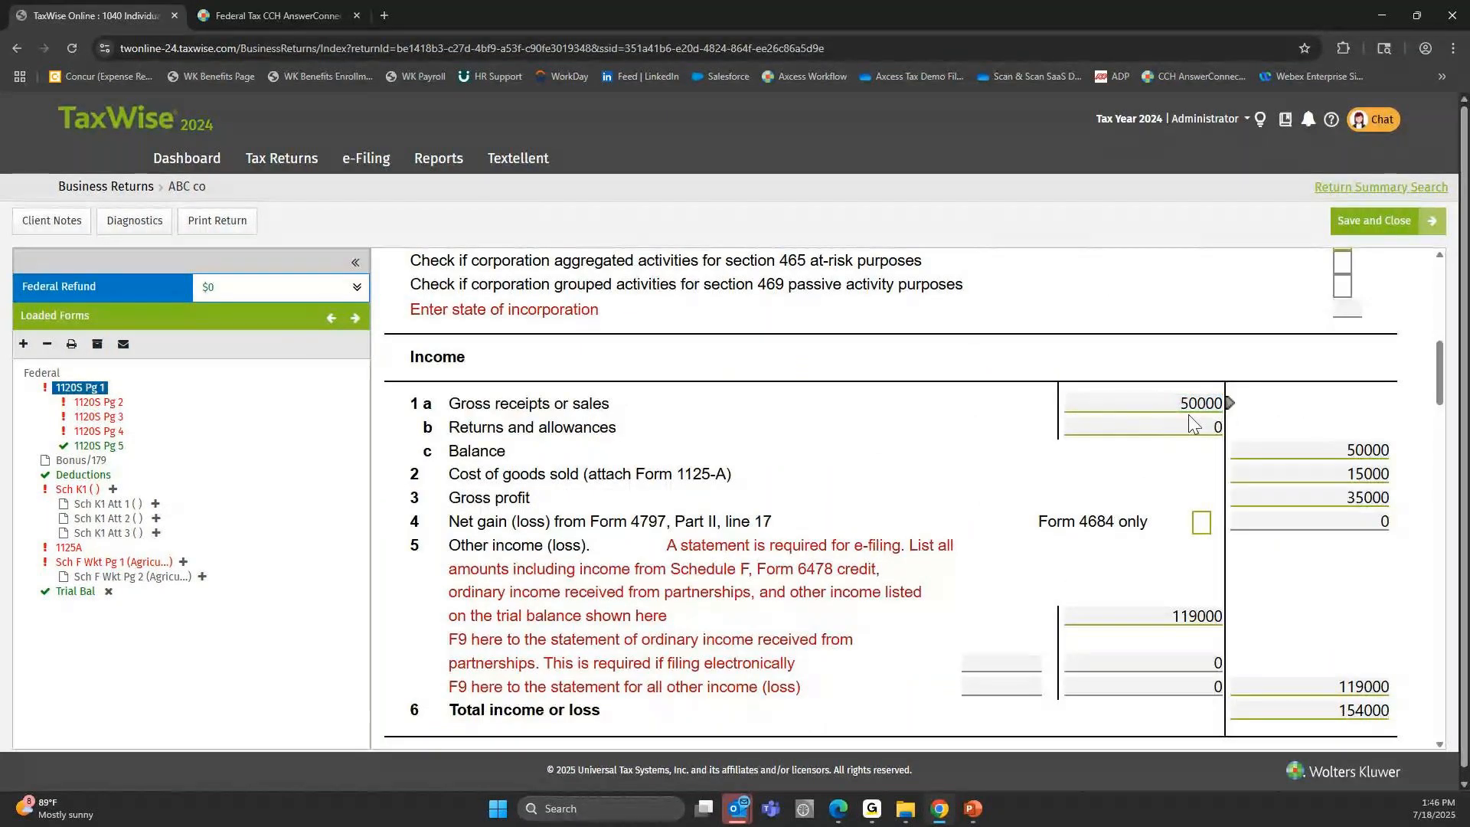
pyautogui.click(1127, 427)
pyautogui.click(1257, 452)
pyautogui.click(1234, 481)
pyautogui.click(1293, 520)
pyautogui.click(1375, 523)
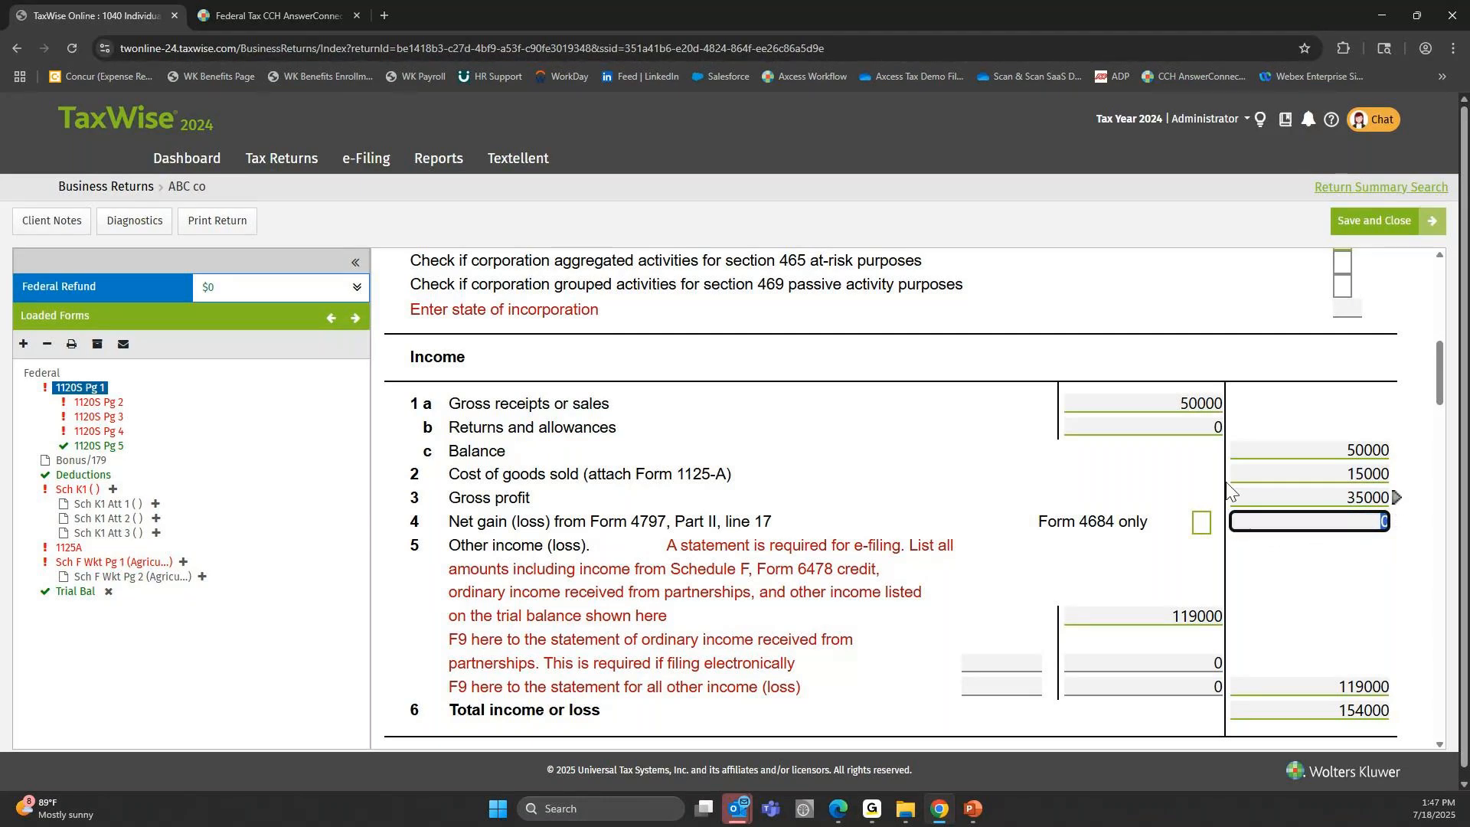
# Recheck Gross receipts, Cost of goods sold and the other income amount listed from the trial balance on 1120S Pg 1.
pyautogui.click(1131, 422)
pyautogui.click(1104, 411)
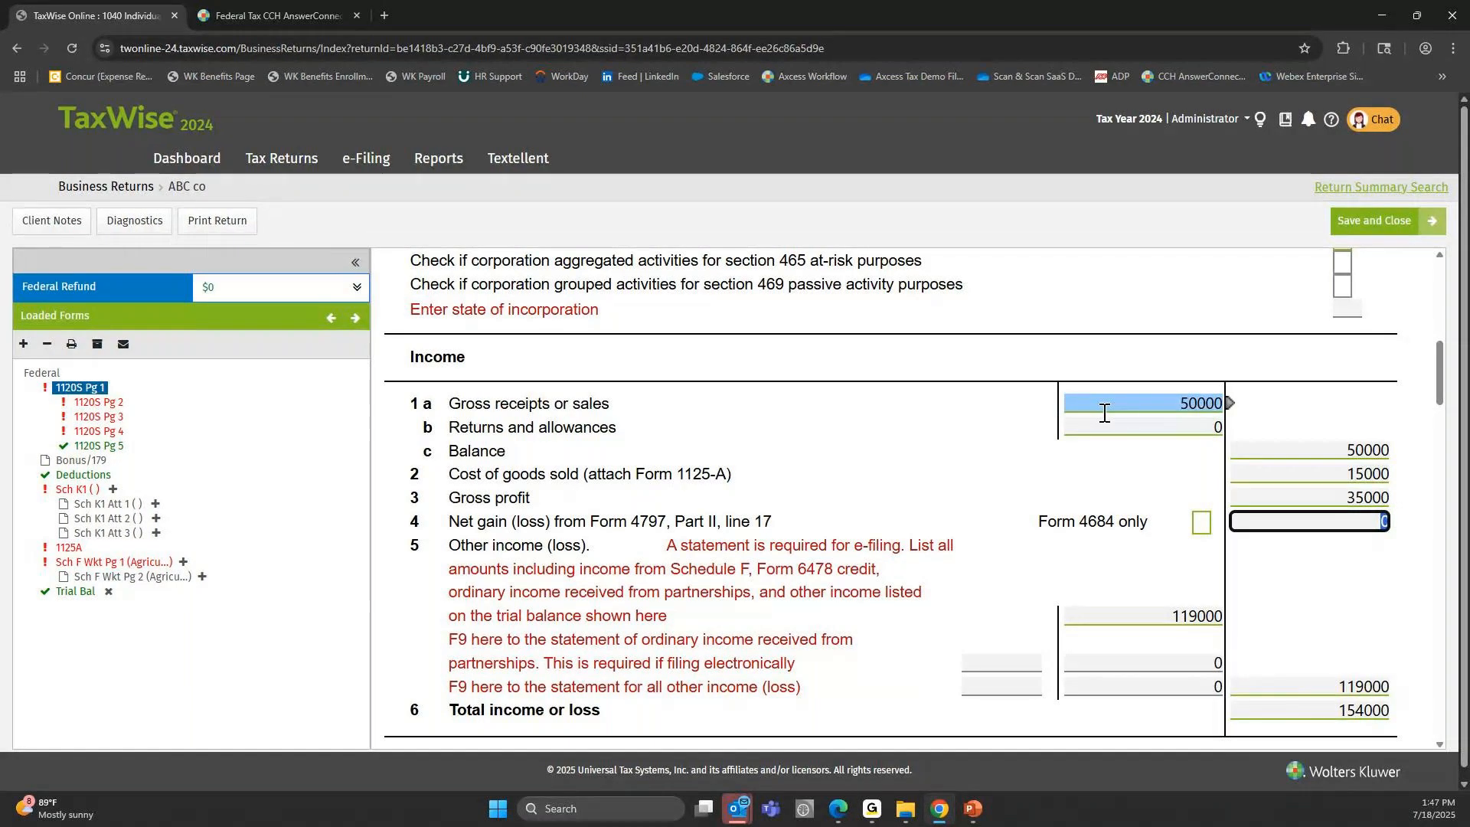
pyautogui.press('Tab')
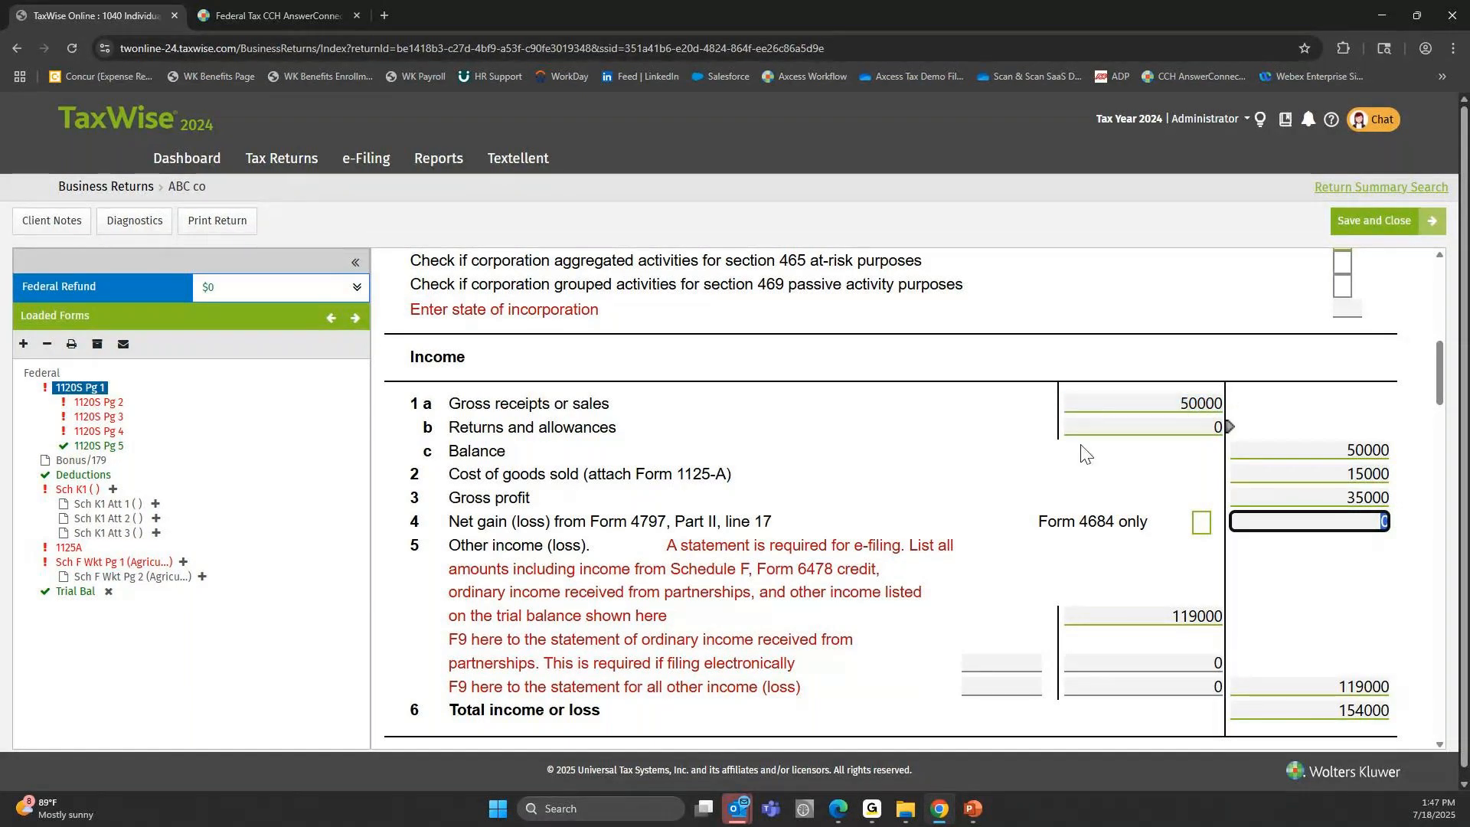
pyautogui.click(1337, 467)
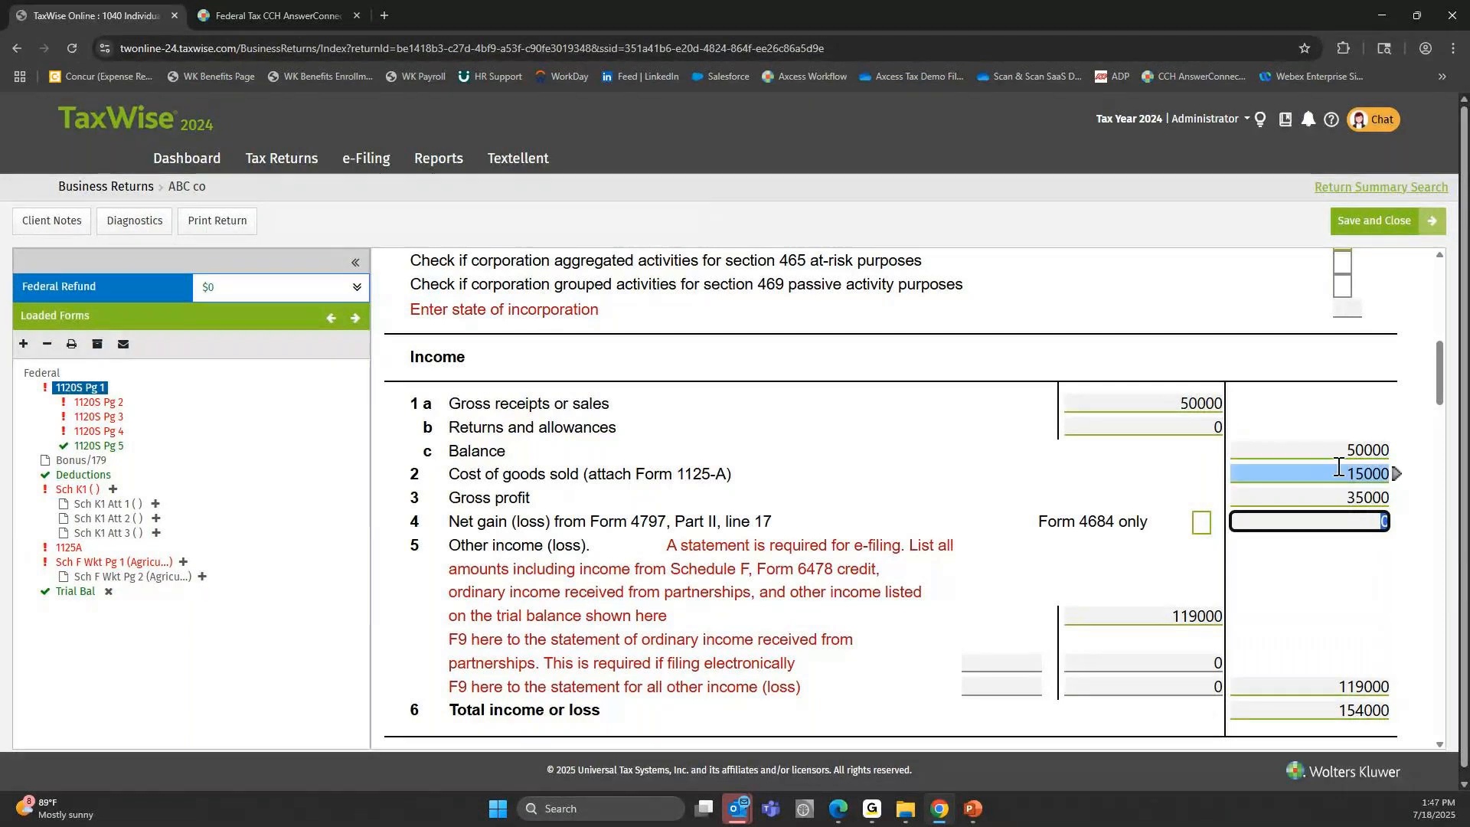
pyautogui.click(1152, 617)
pyautogui.click(1083, 635)
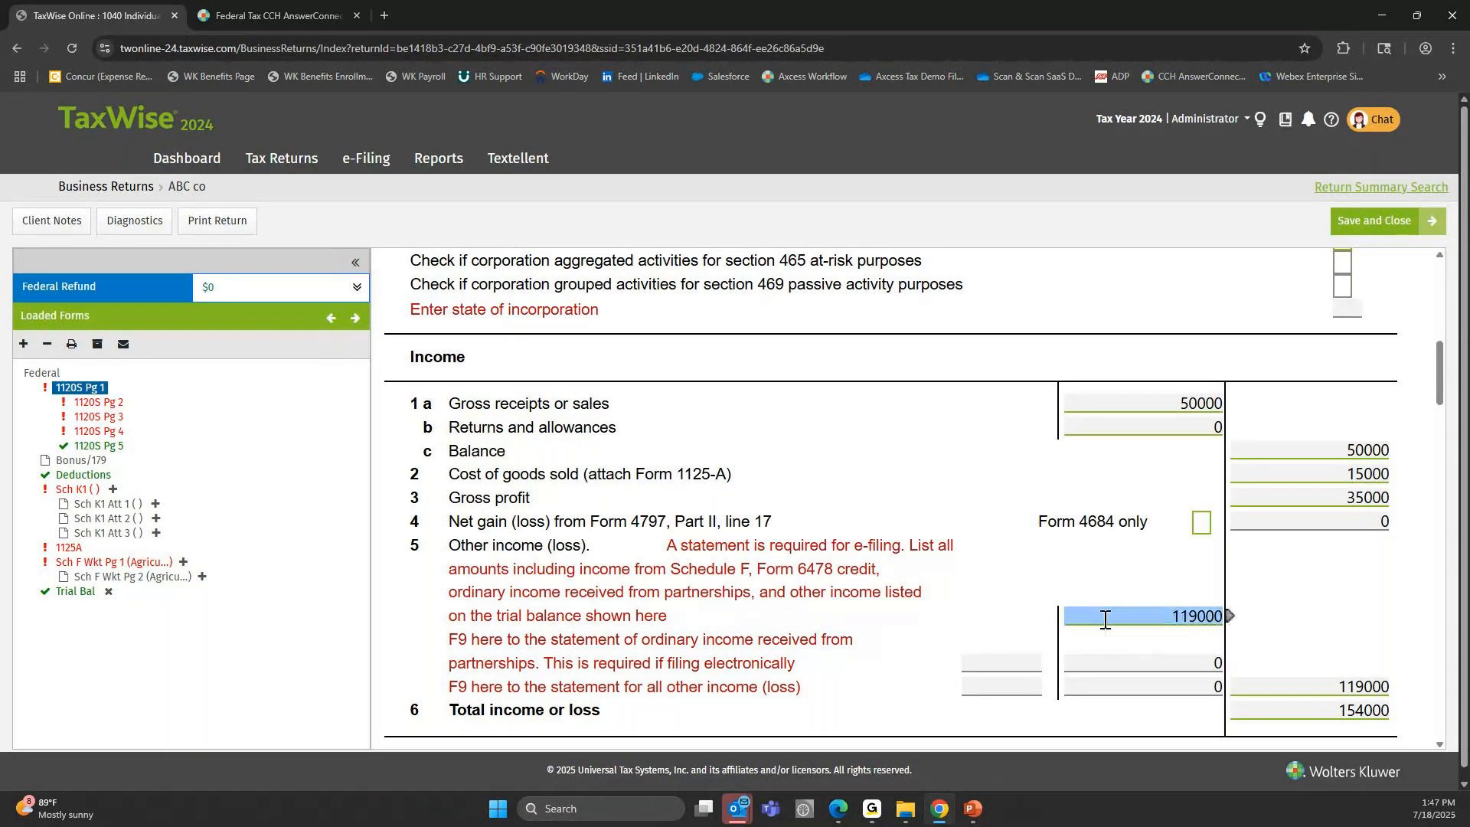
# Reopen the Trial Bal form and review the asset lines and the Total liabilities and stockholders' equity line.
pyautogui.click(83, 593)
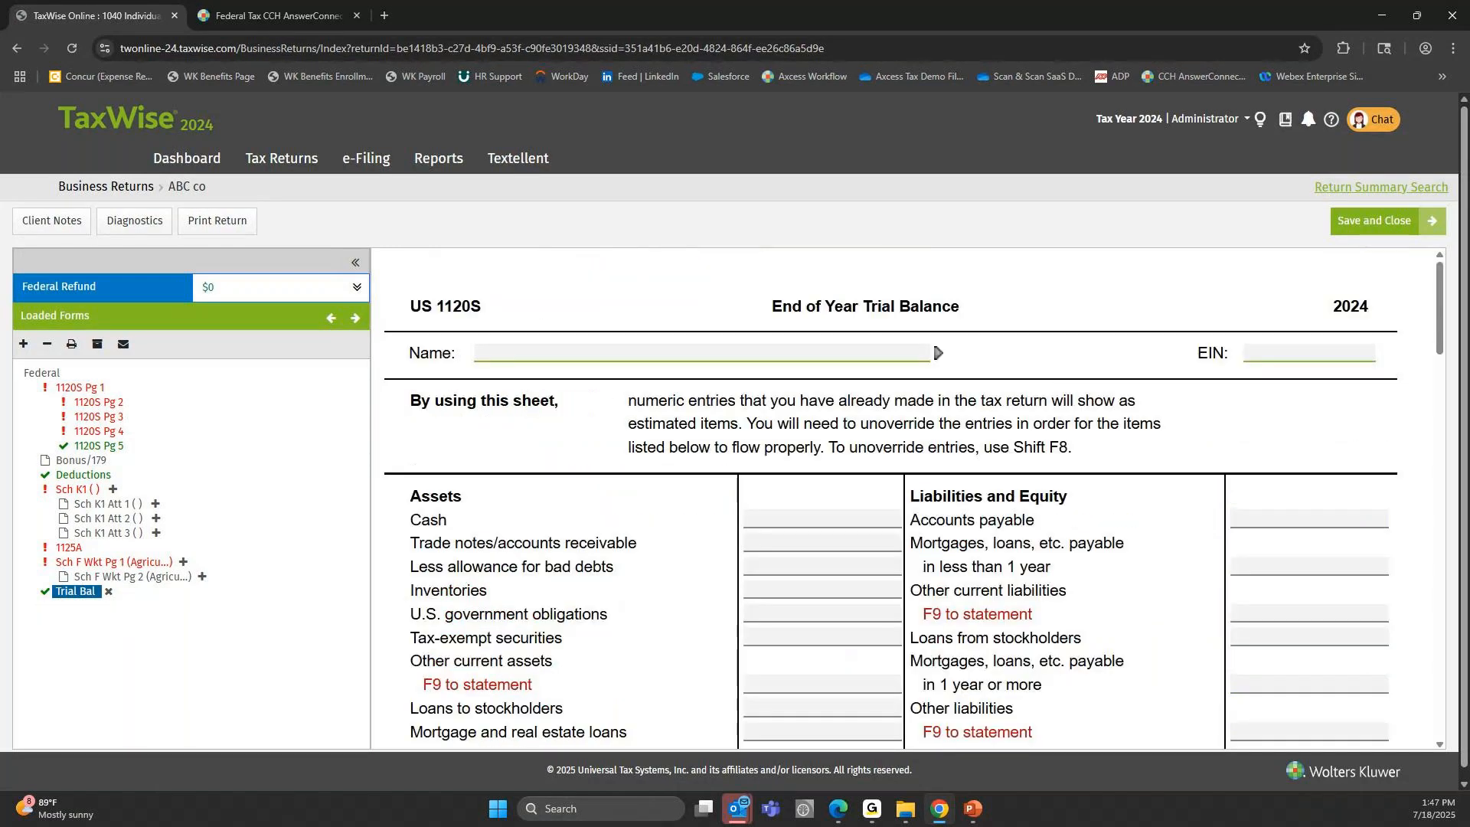
pyautogui.scroll(-5, 860, 430)
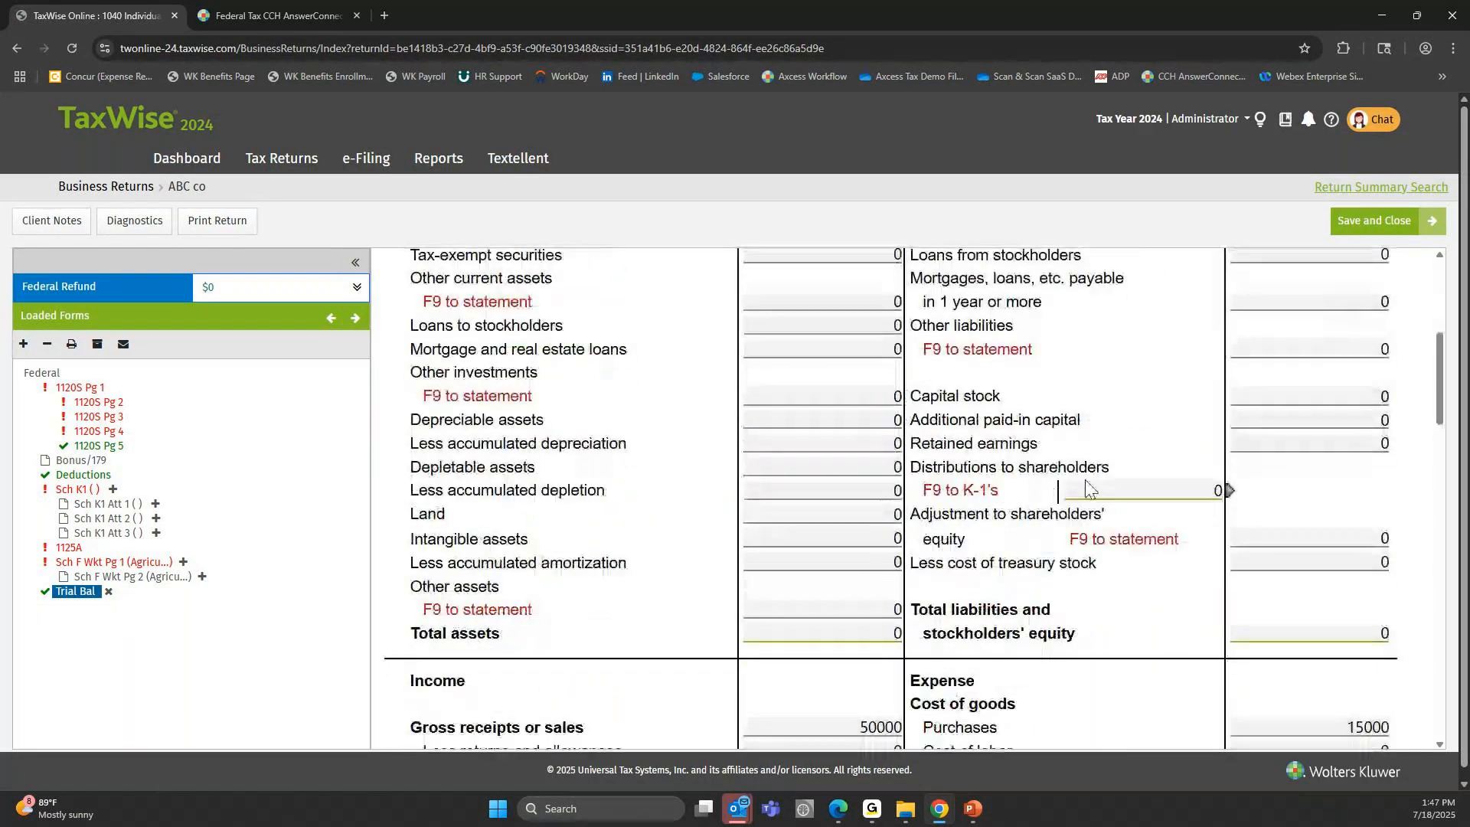
pyautogui.click(1247, 634)
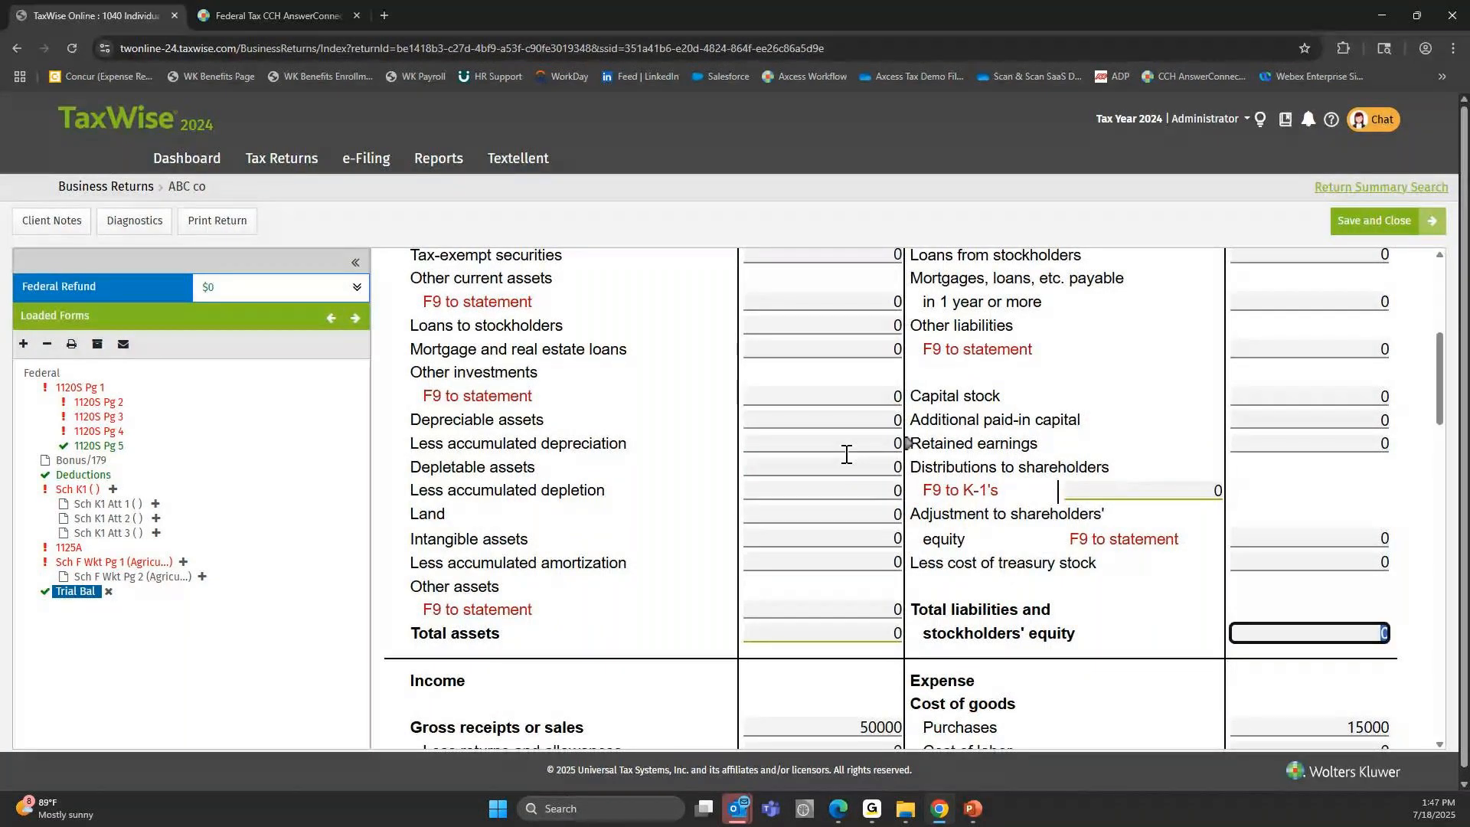
pyautogui.scroll(1, 846, 455)
pyautogui.click(826, 331)
pyautogui.click(821, 427)
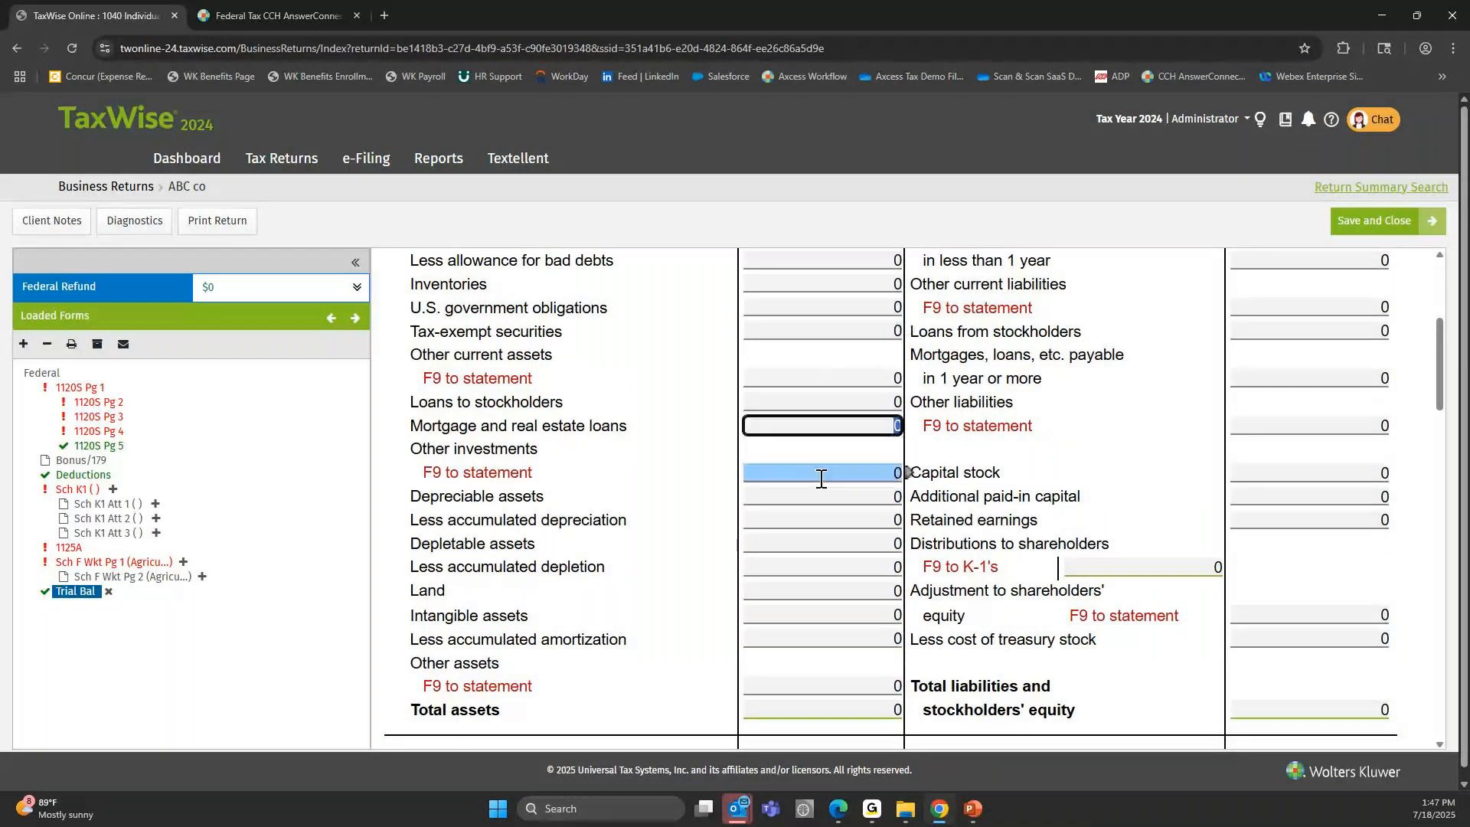
pyautogui.click(822, 478)
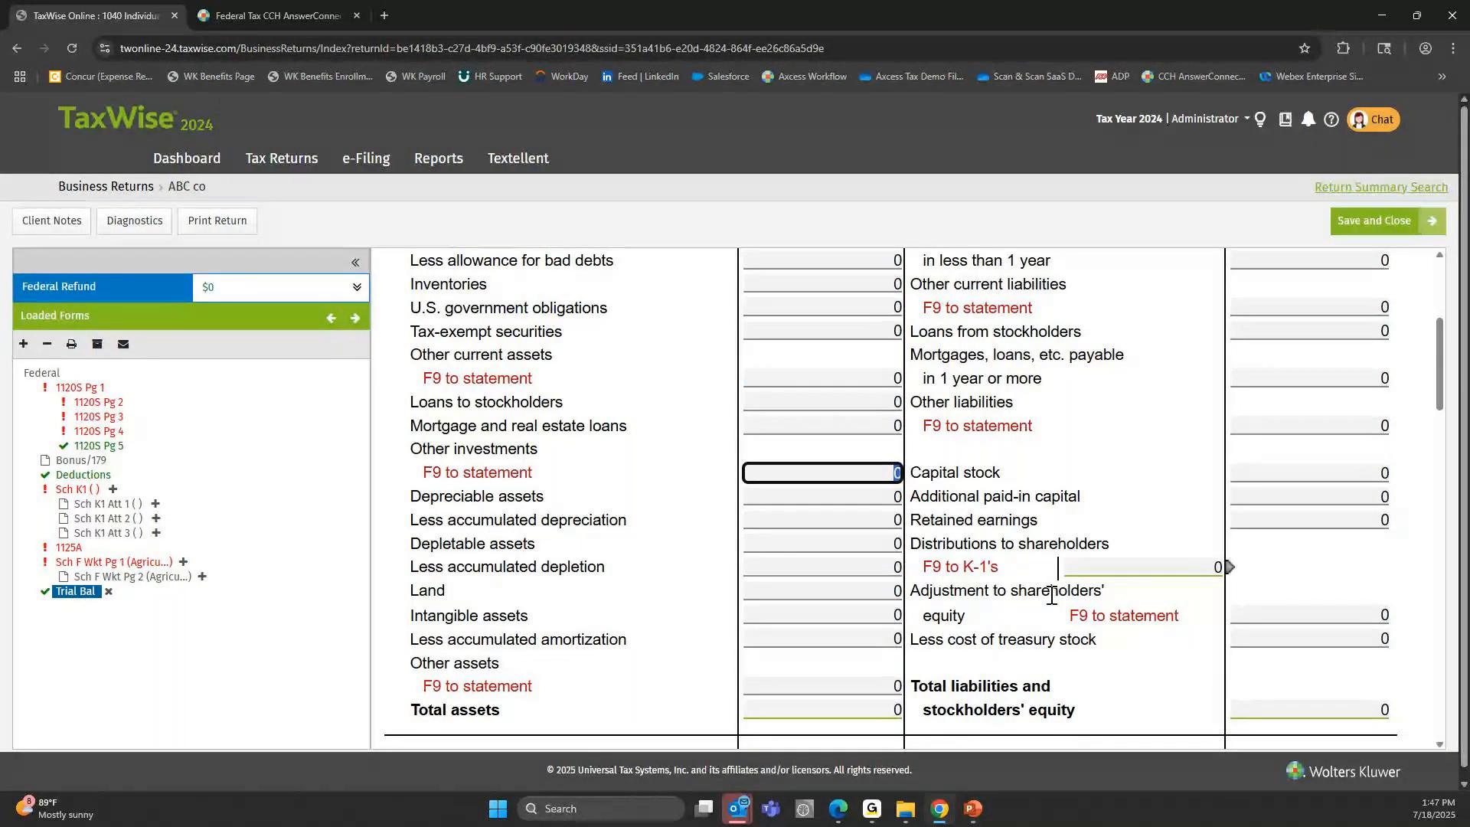
# Compare the balance sheet section with the example trial balance slide in PowerPoint, then return to TaxWise.
pyautogui.click(974, 809)
pyautogui.click(1049, 724)
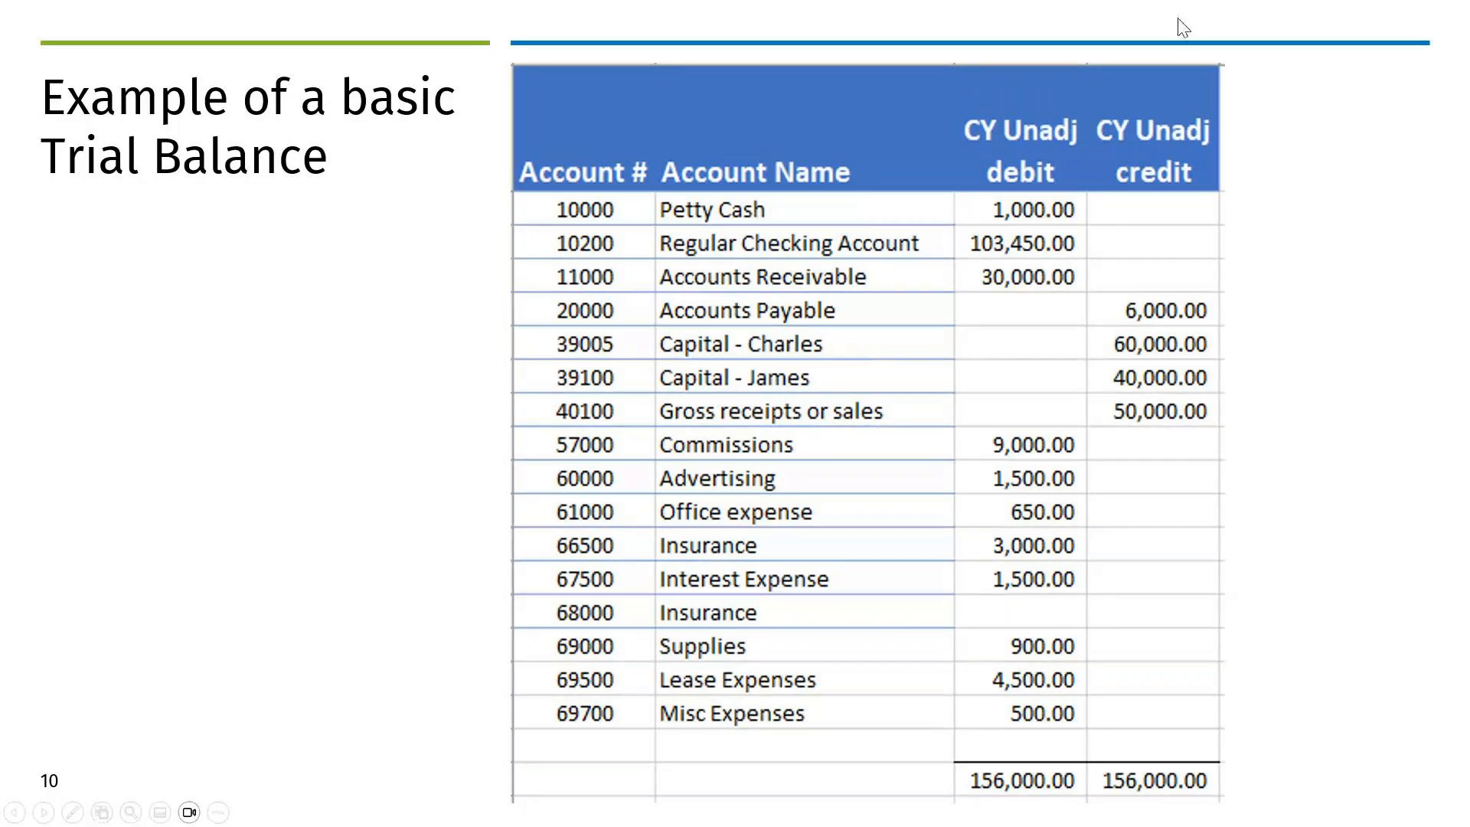
pyautogui.hotkey('alt', 'Tab')
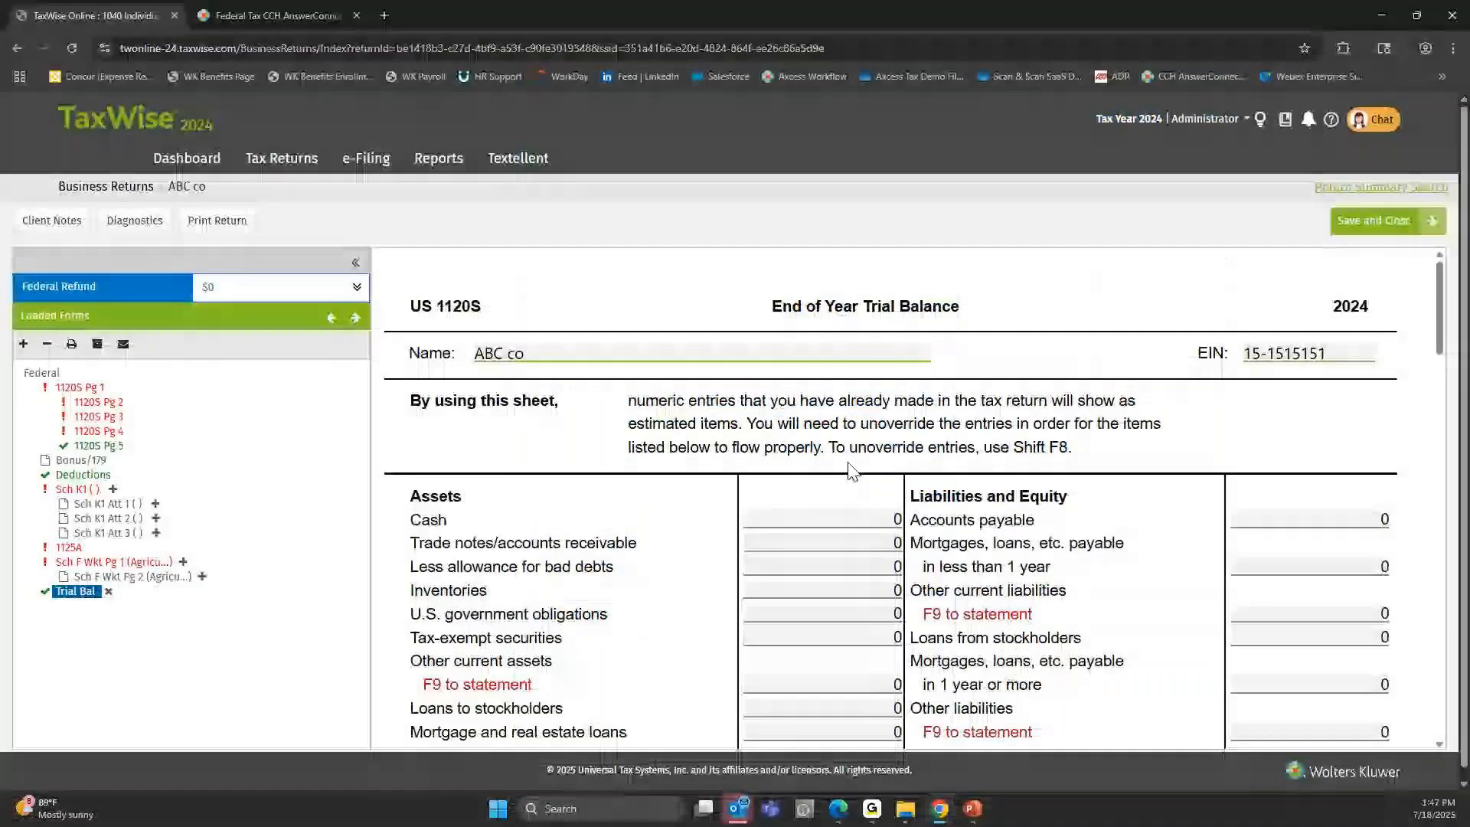
# Highlight the Income and Expense headings on the trial balance sheet, then switch to the PowerPoint slide show.
pyautogui.scroll(-8, 865, 490)
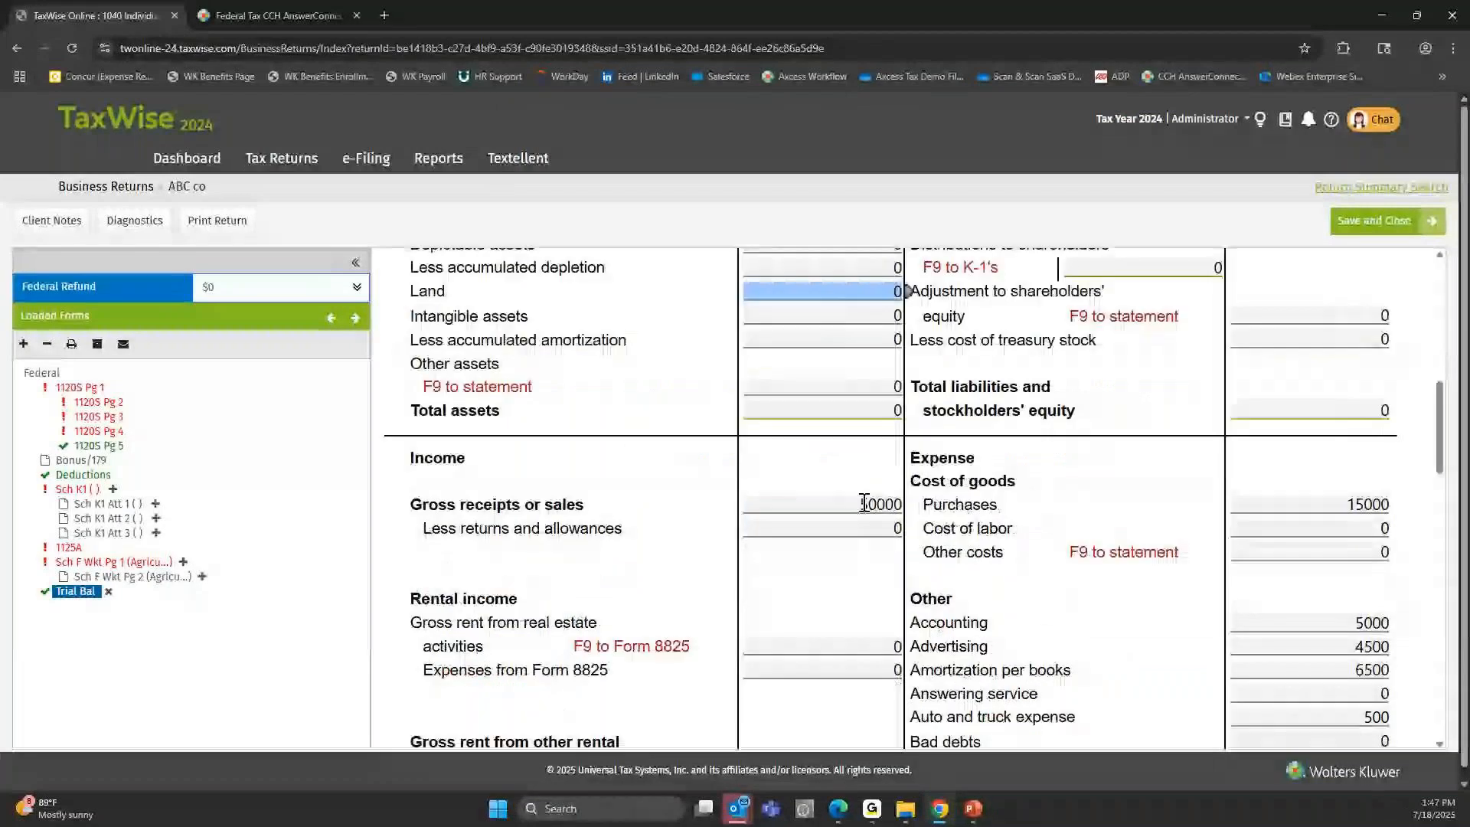
pyautogui.doubleClick(437, 375)
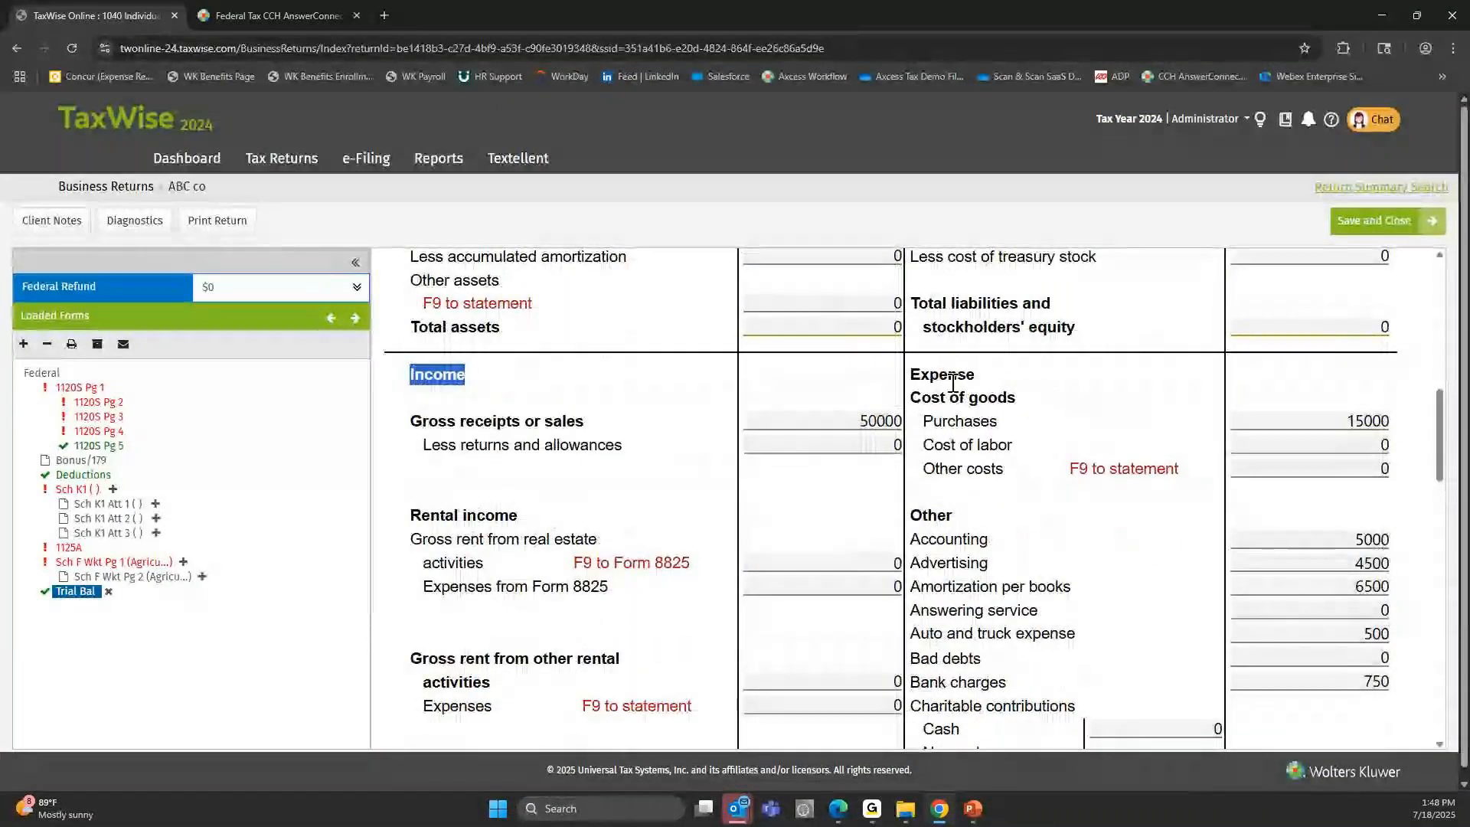
pyautogui.doubleClick(944, 375)
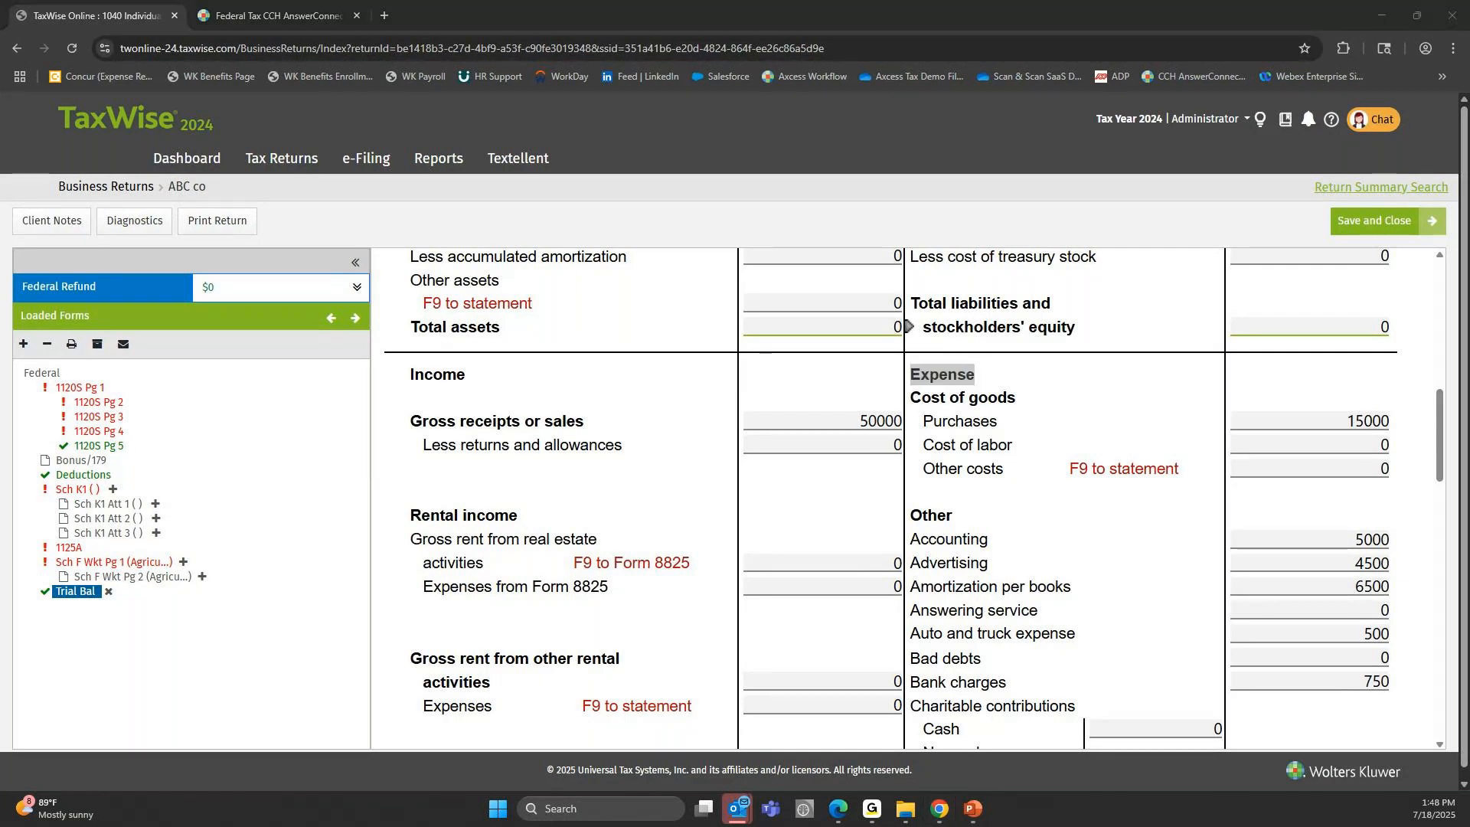
pyautogui.hotkey('alt', 'Tab')
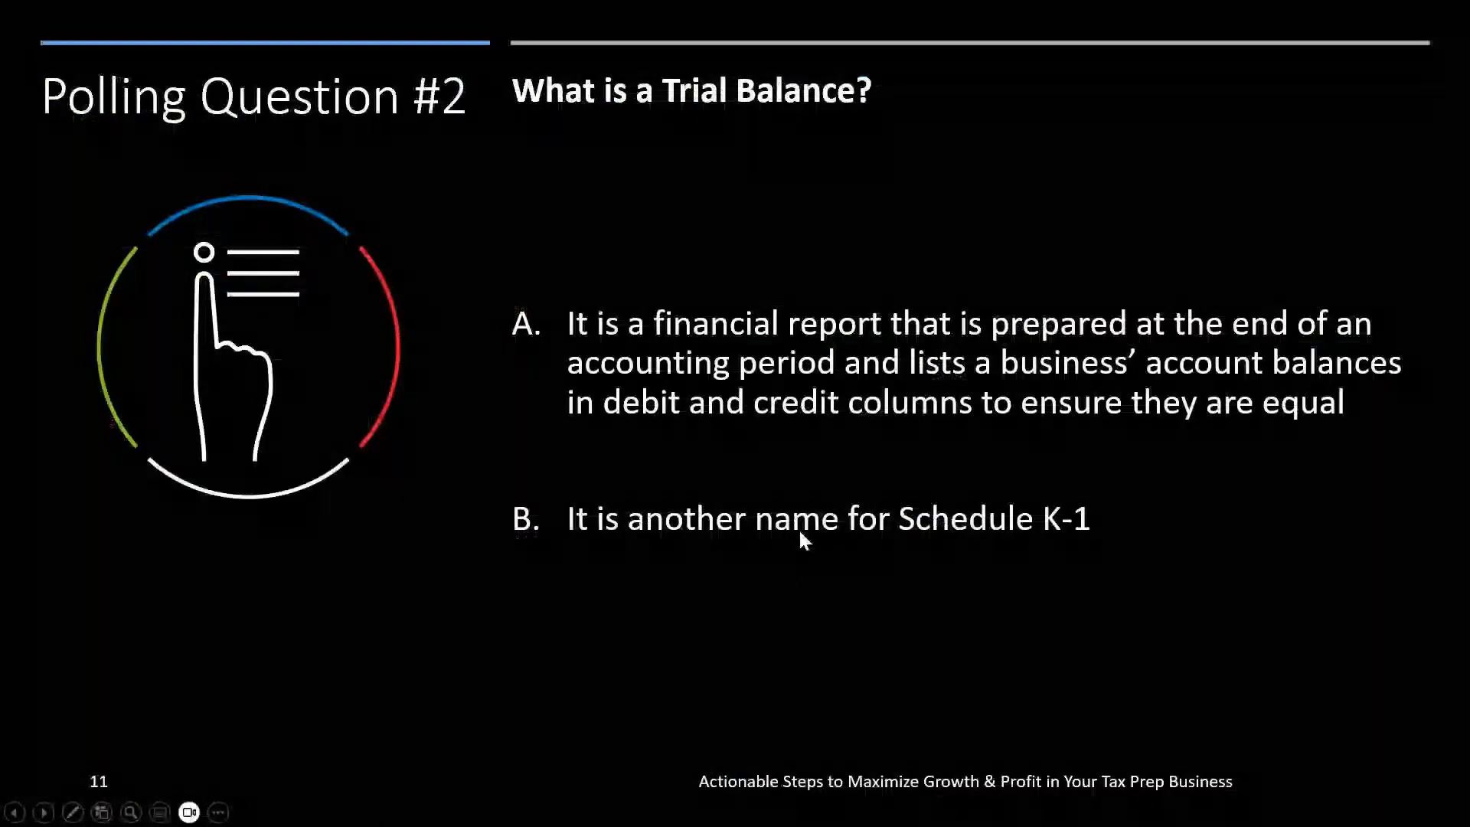